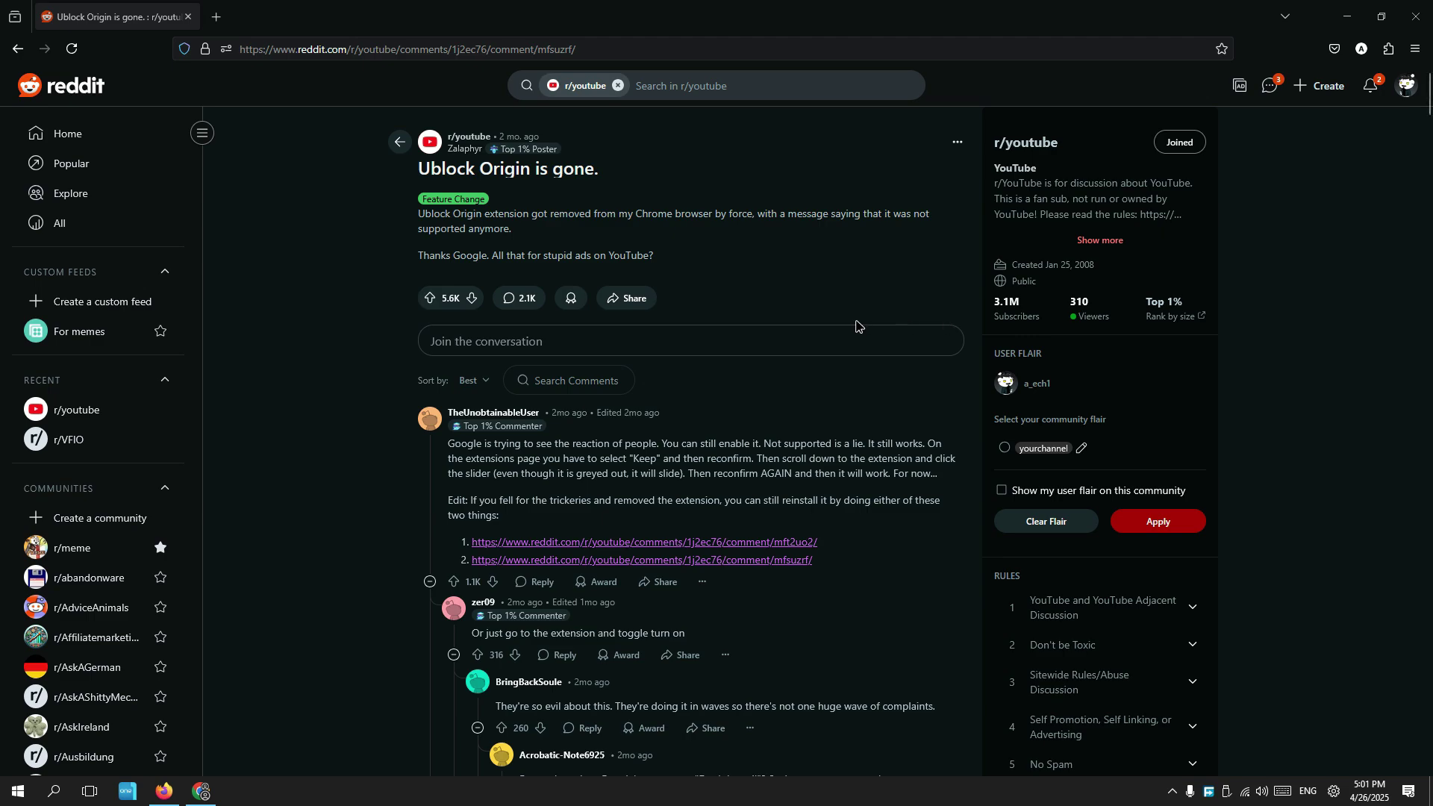
left_click(200, 792)
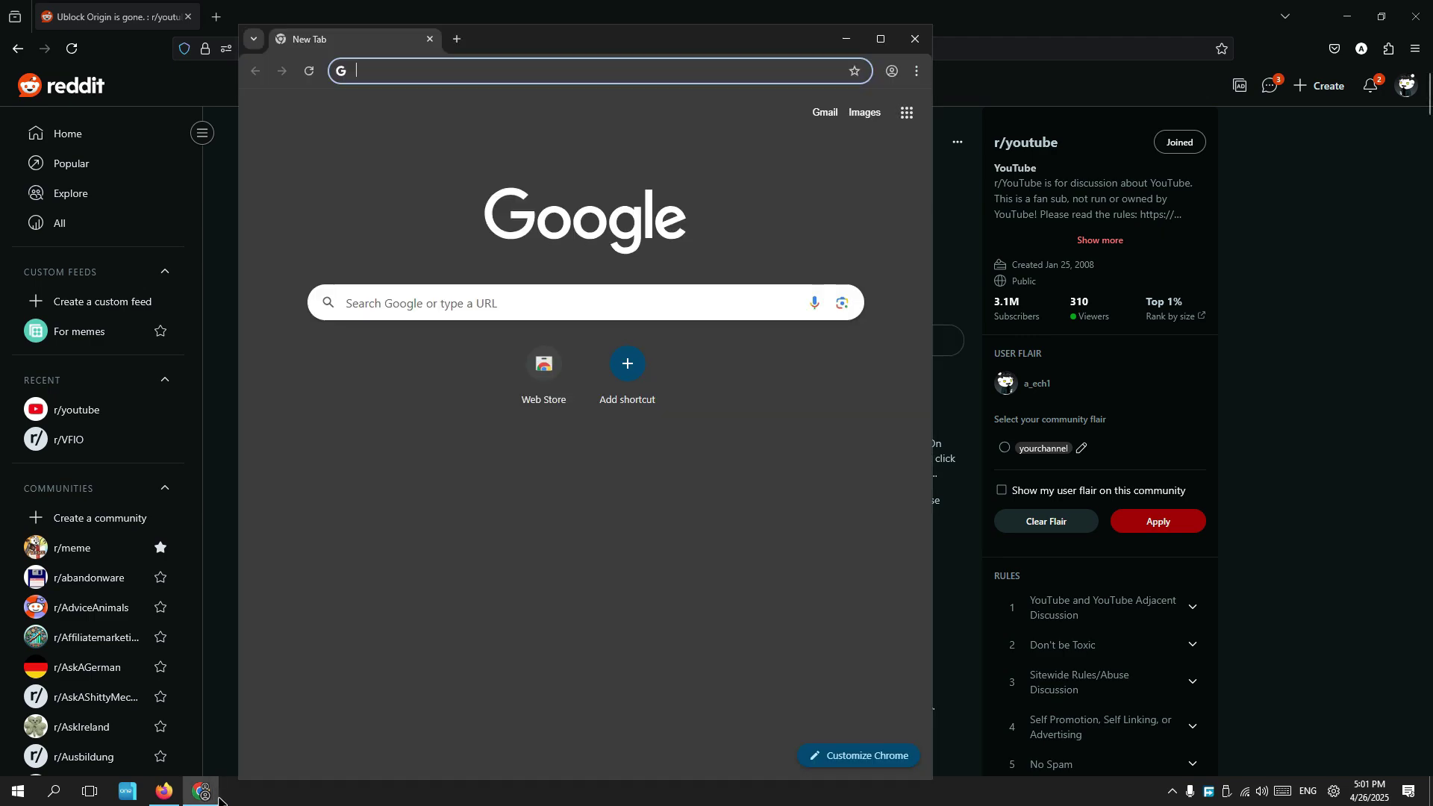
double_click(776, 36)
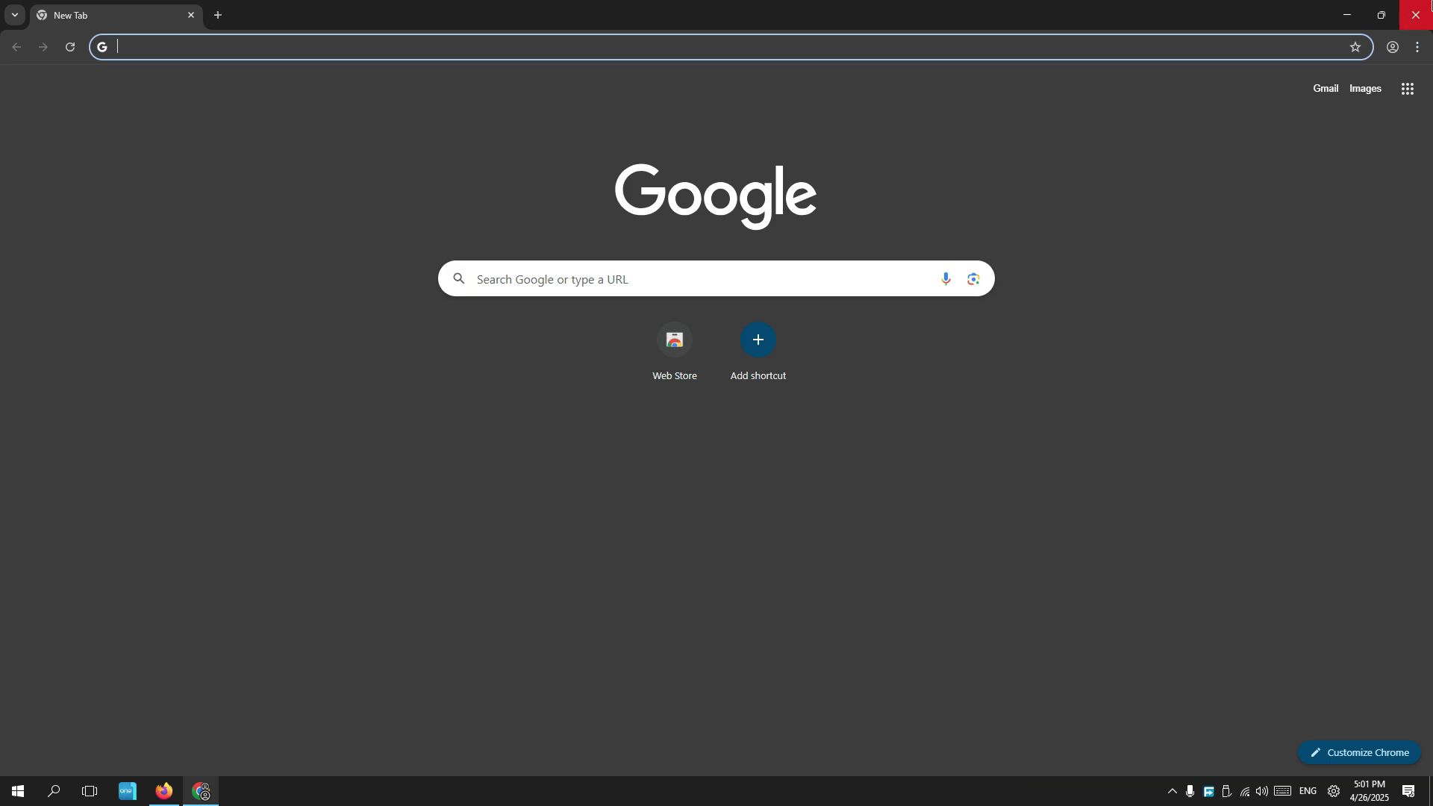
left_click(1415, 15)
Open a new Firefox tab and view the list of installed extensions.
left_click(216, 16)
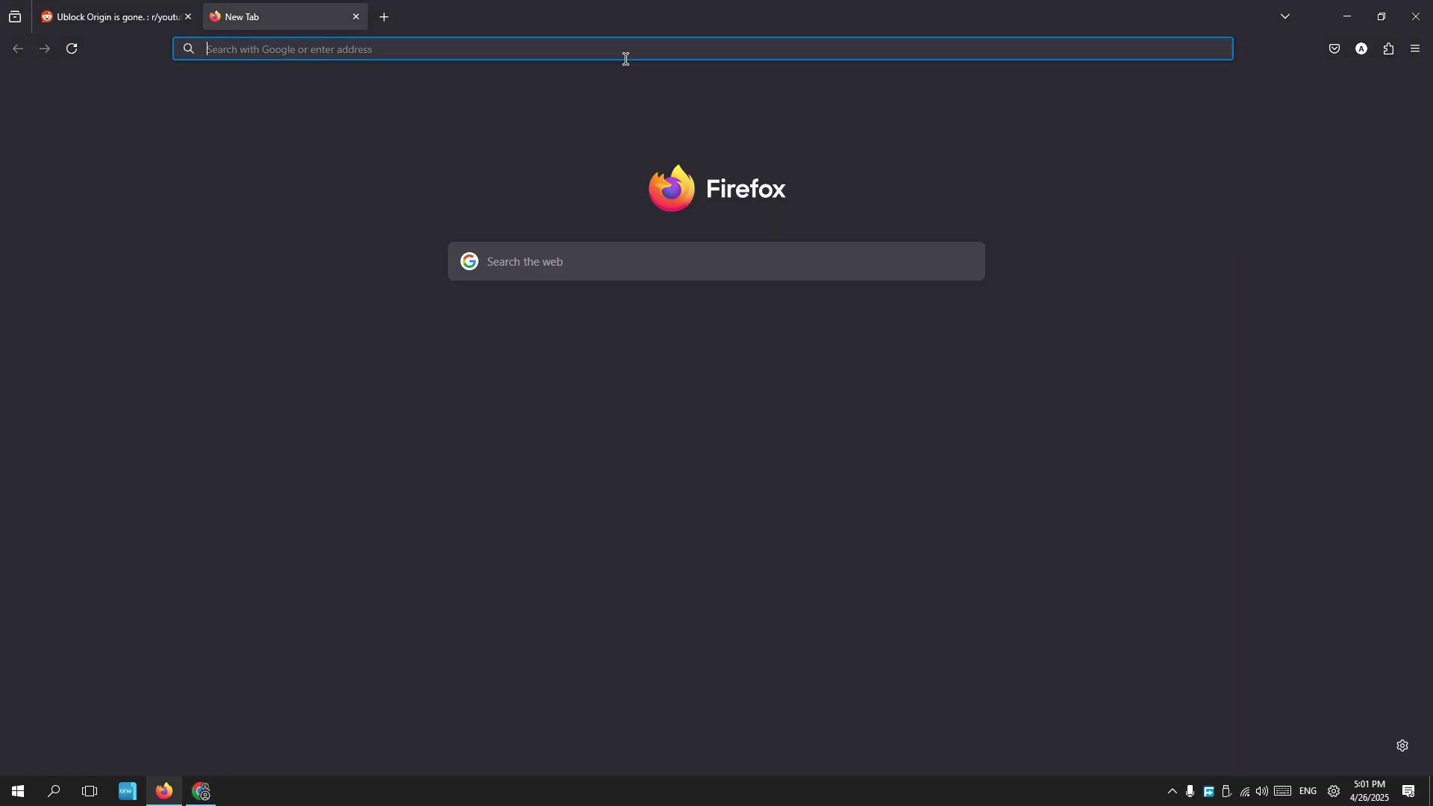
left_click(1389, 49)
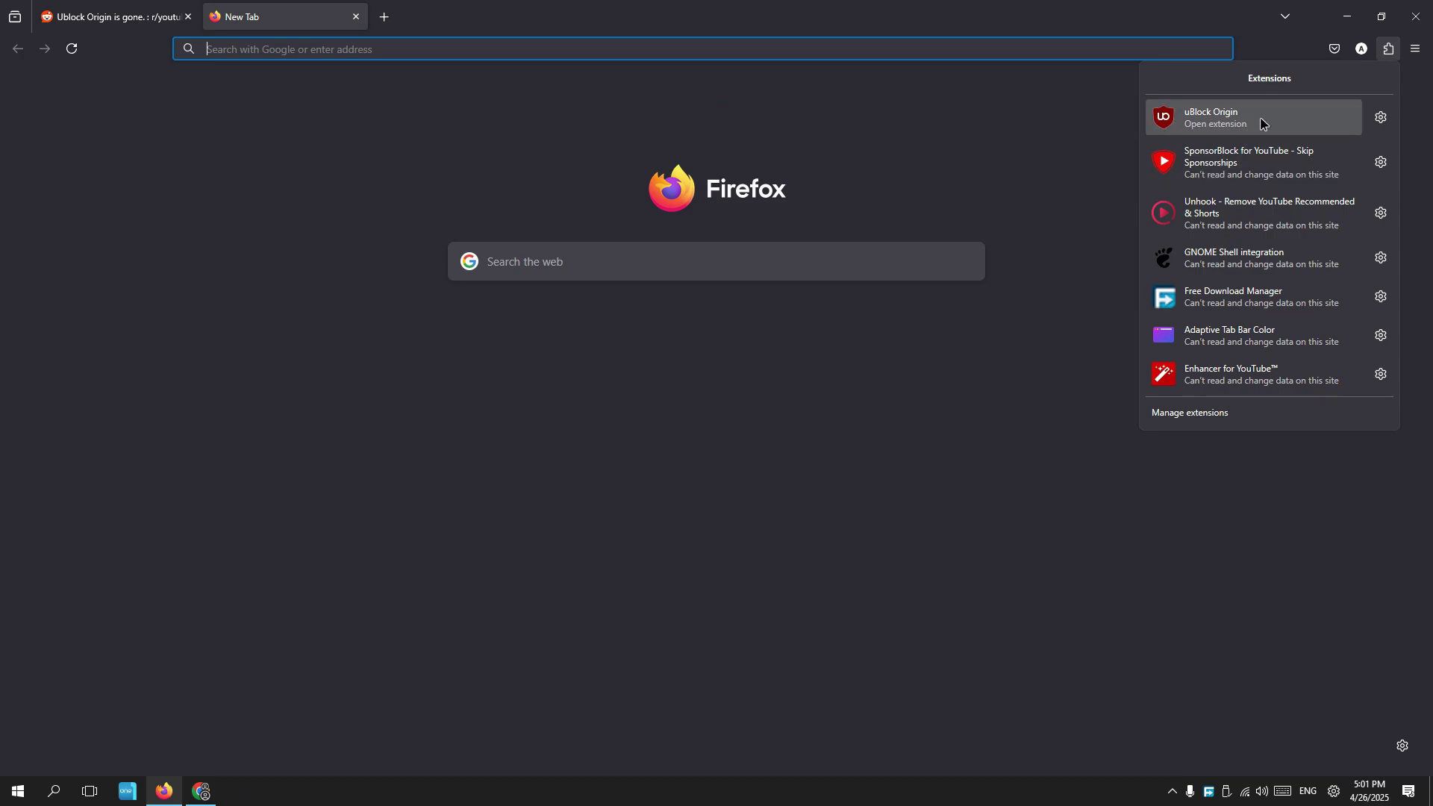
left_click(1092, 251)
Switch to Chrome, search Google for "extention store" and open the Chrome Web Store's extensions page.
left_click(201, 791)
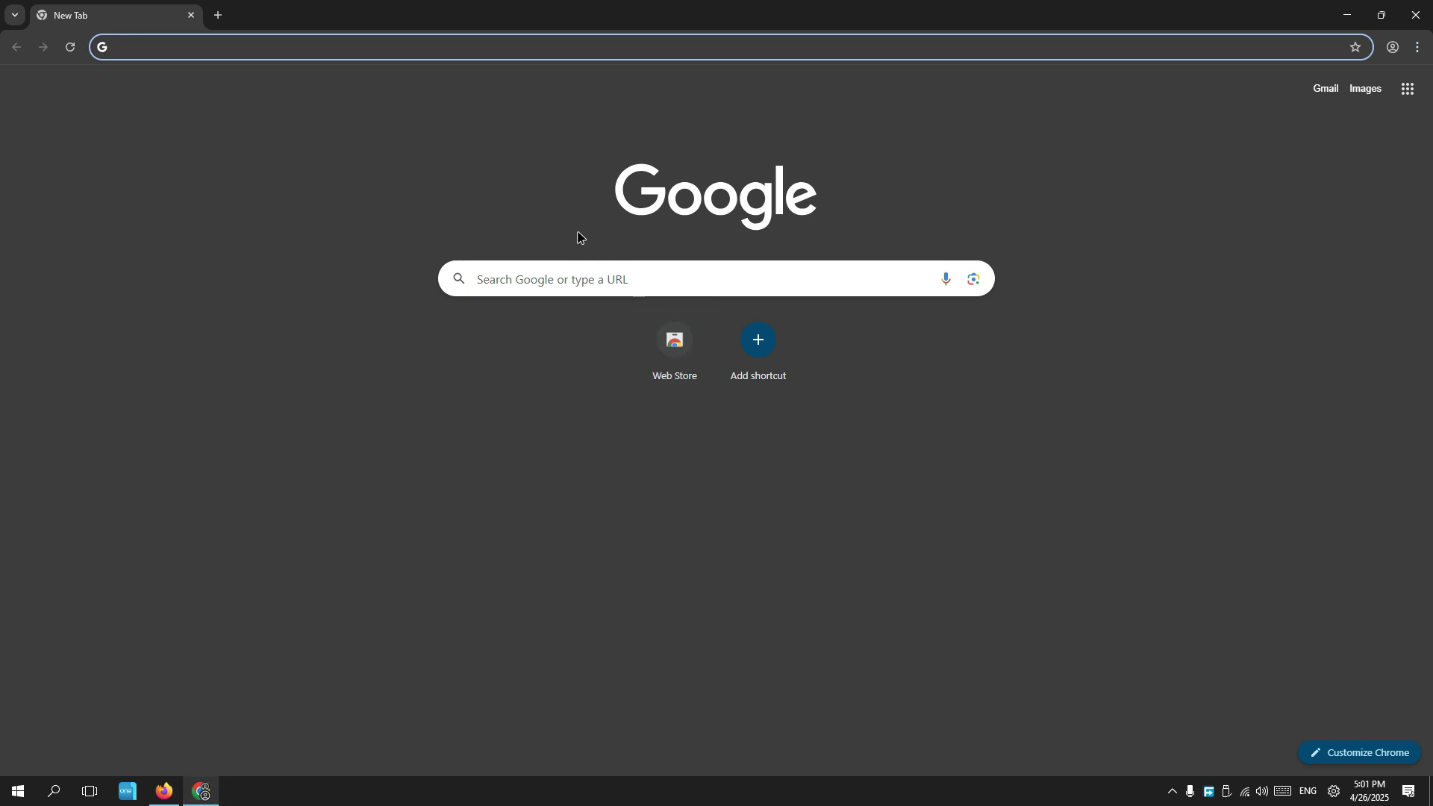
type("exte")
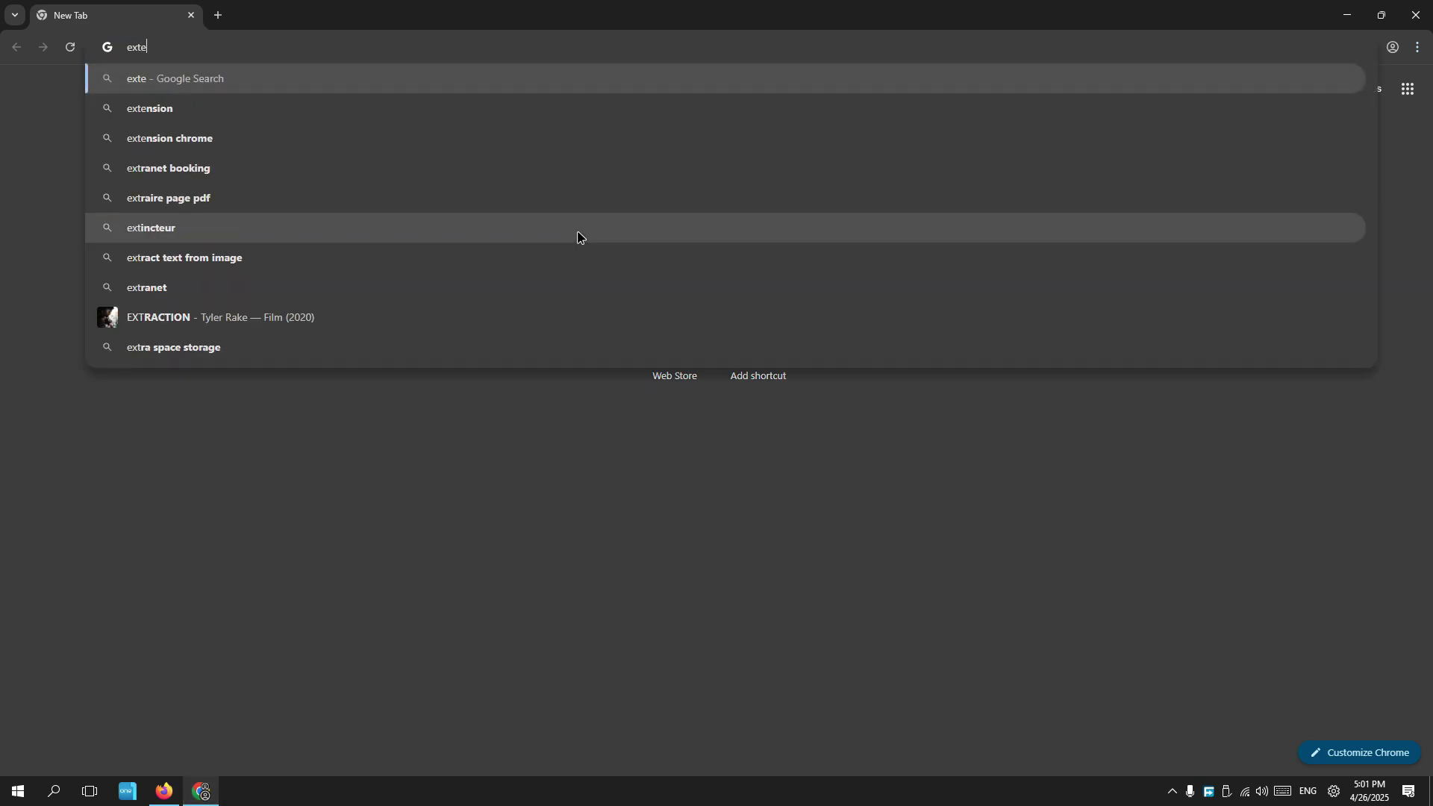
type("ntion store")
key("Return")
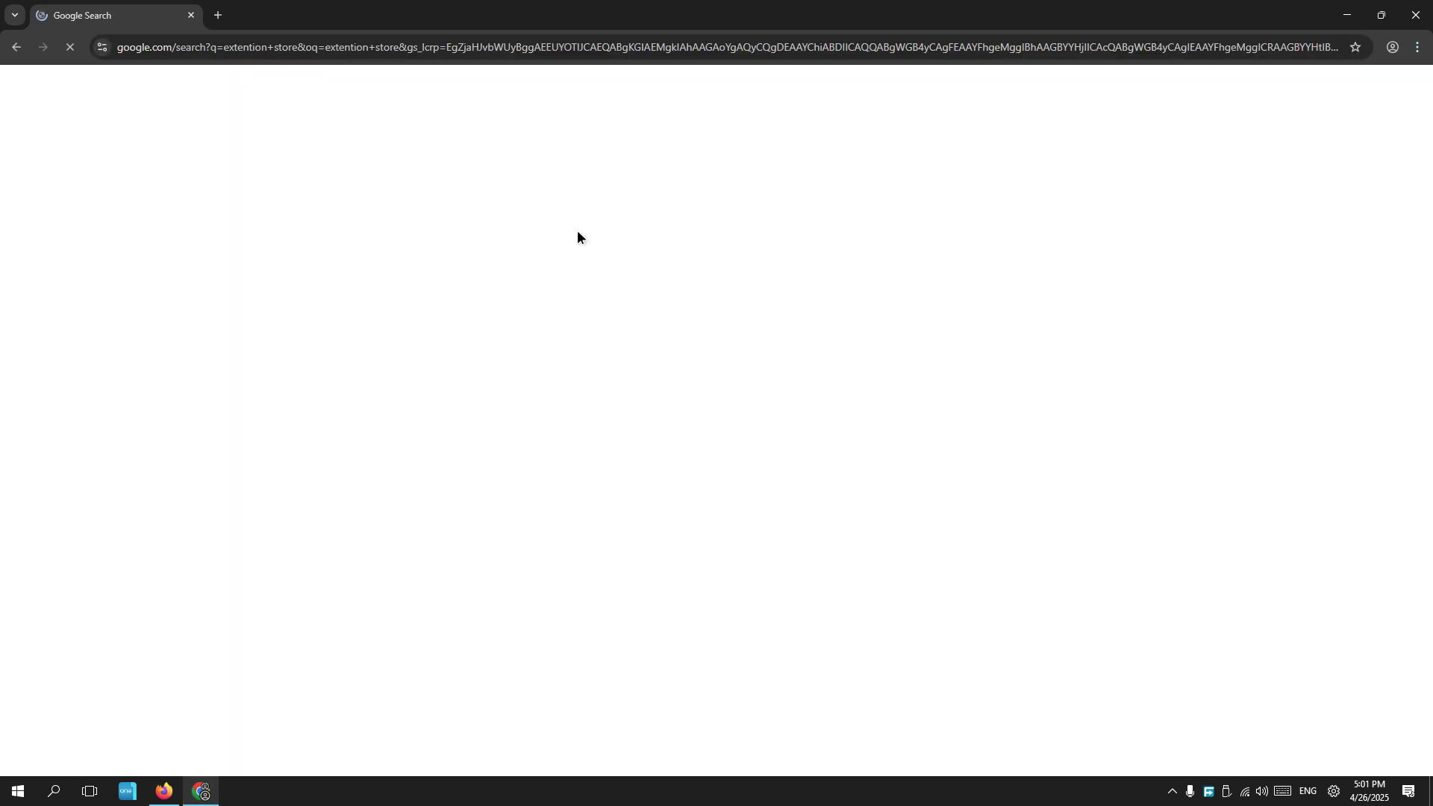
left_click(387, 290)
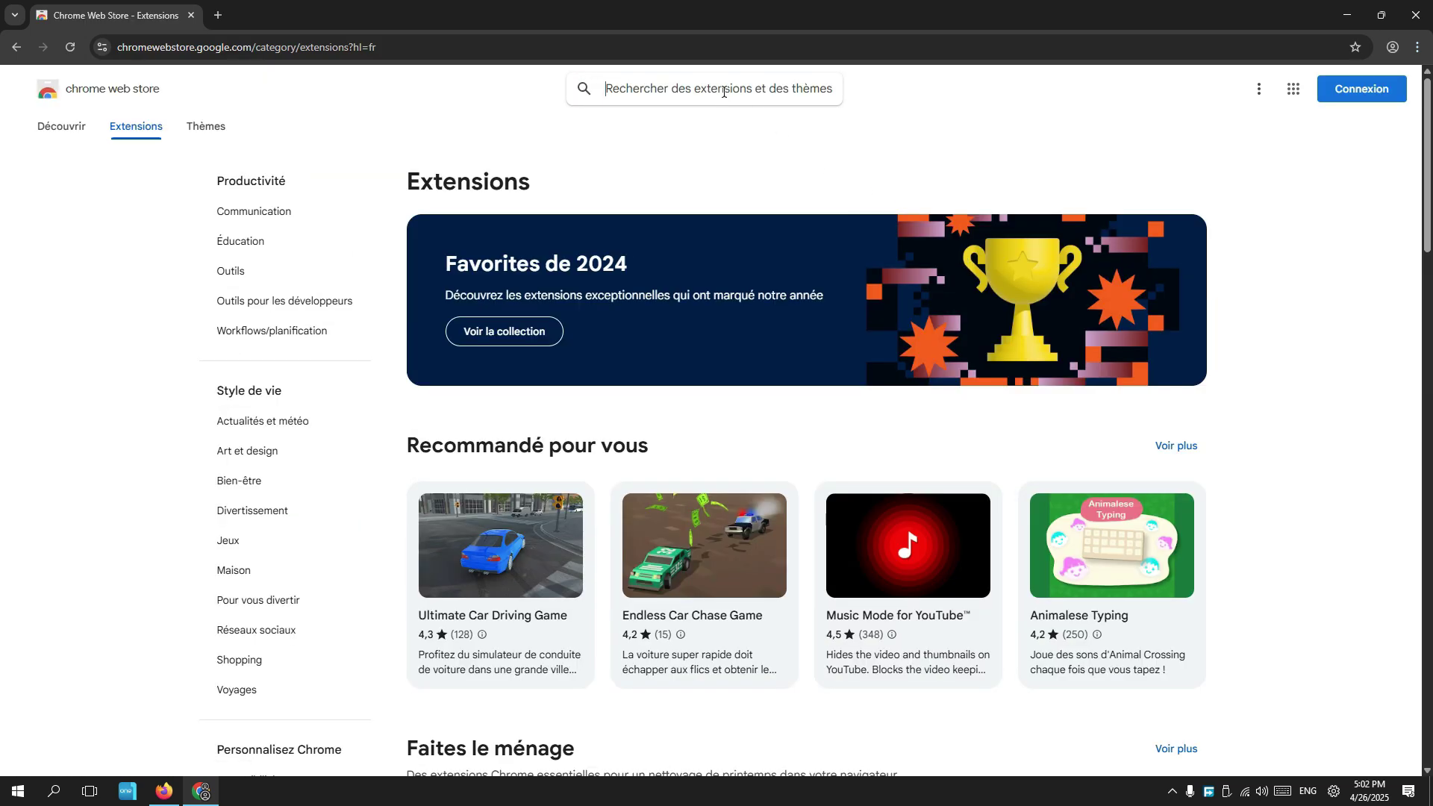
Look up uBlock in the store search and view the uBlock and uBlock Origin Lite listings.
type("ublo")
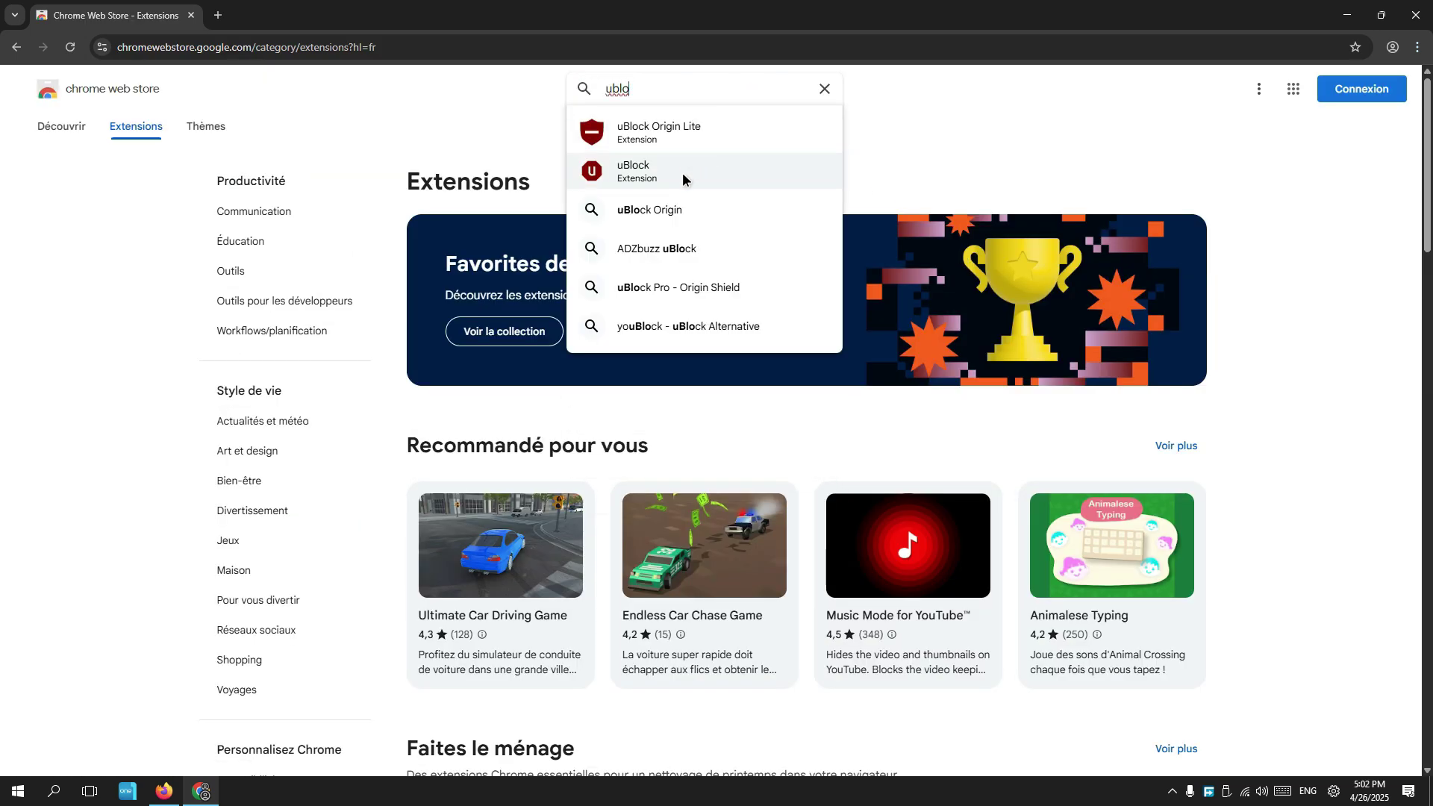
left_click(683, 179)
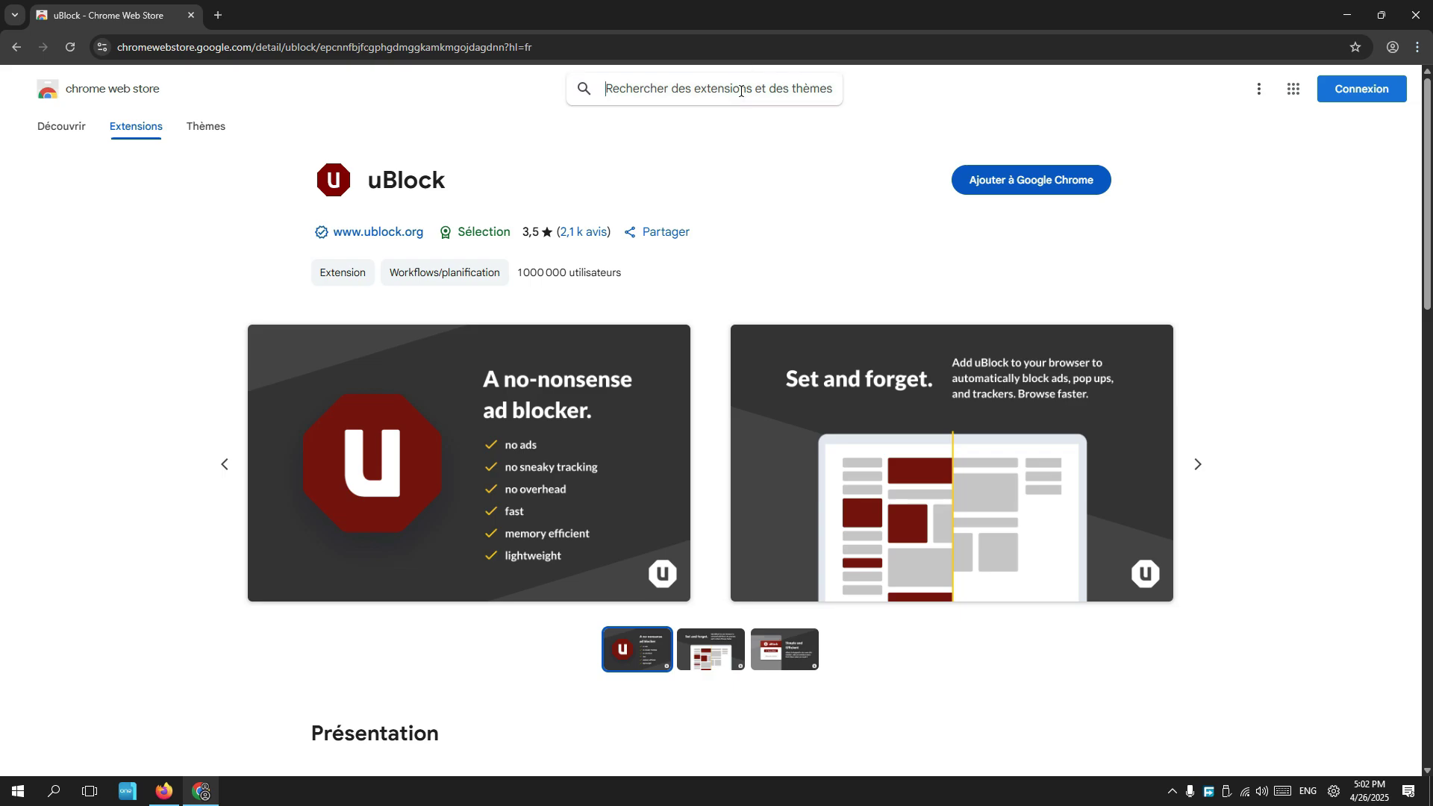
type("ublock")
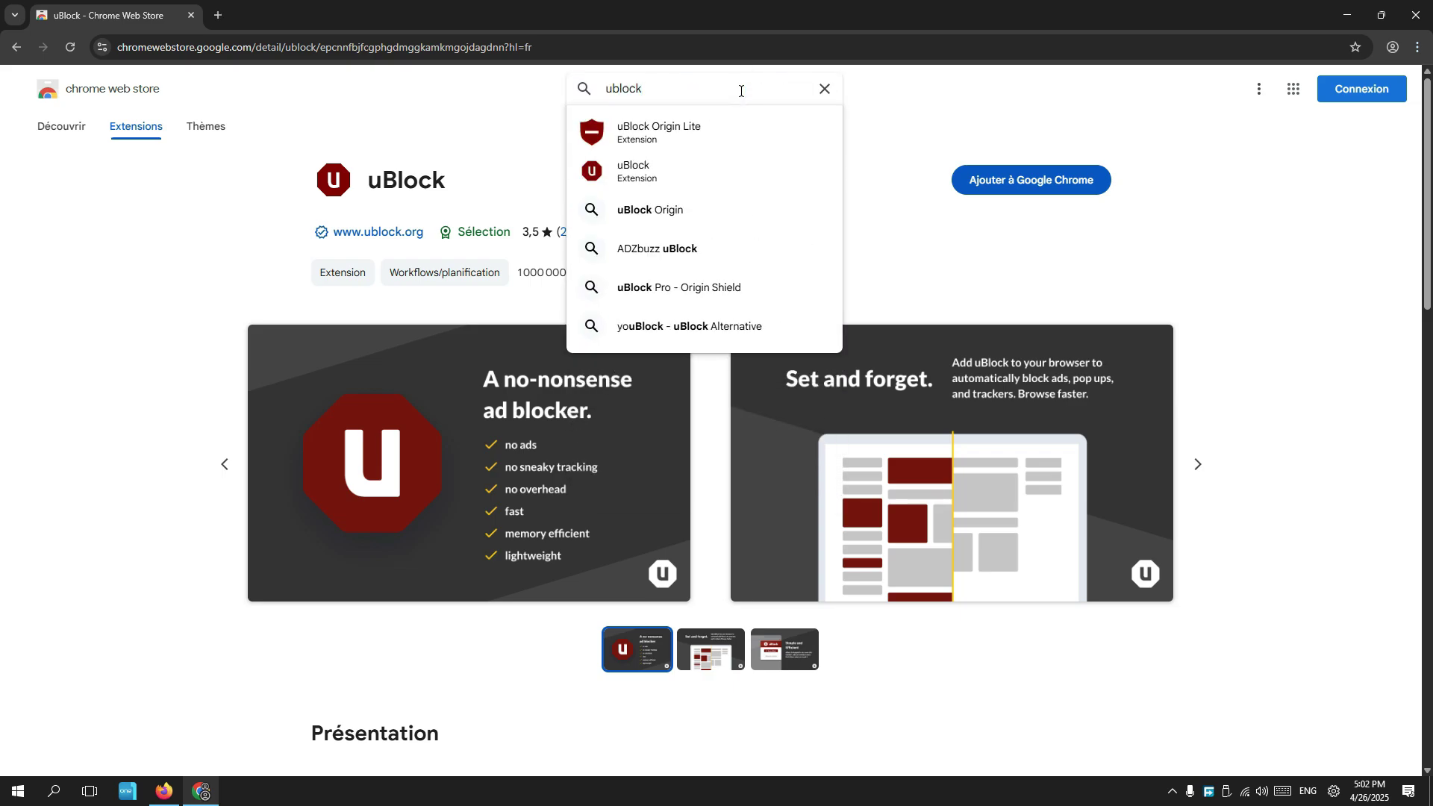
left_click(814, 133)
Search the Chrome Web Store for uBlock Origin and look through the results.
type("ub")
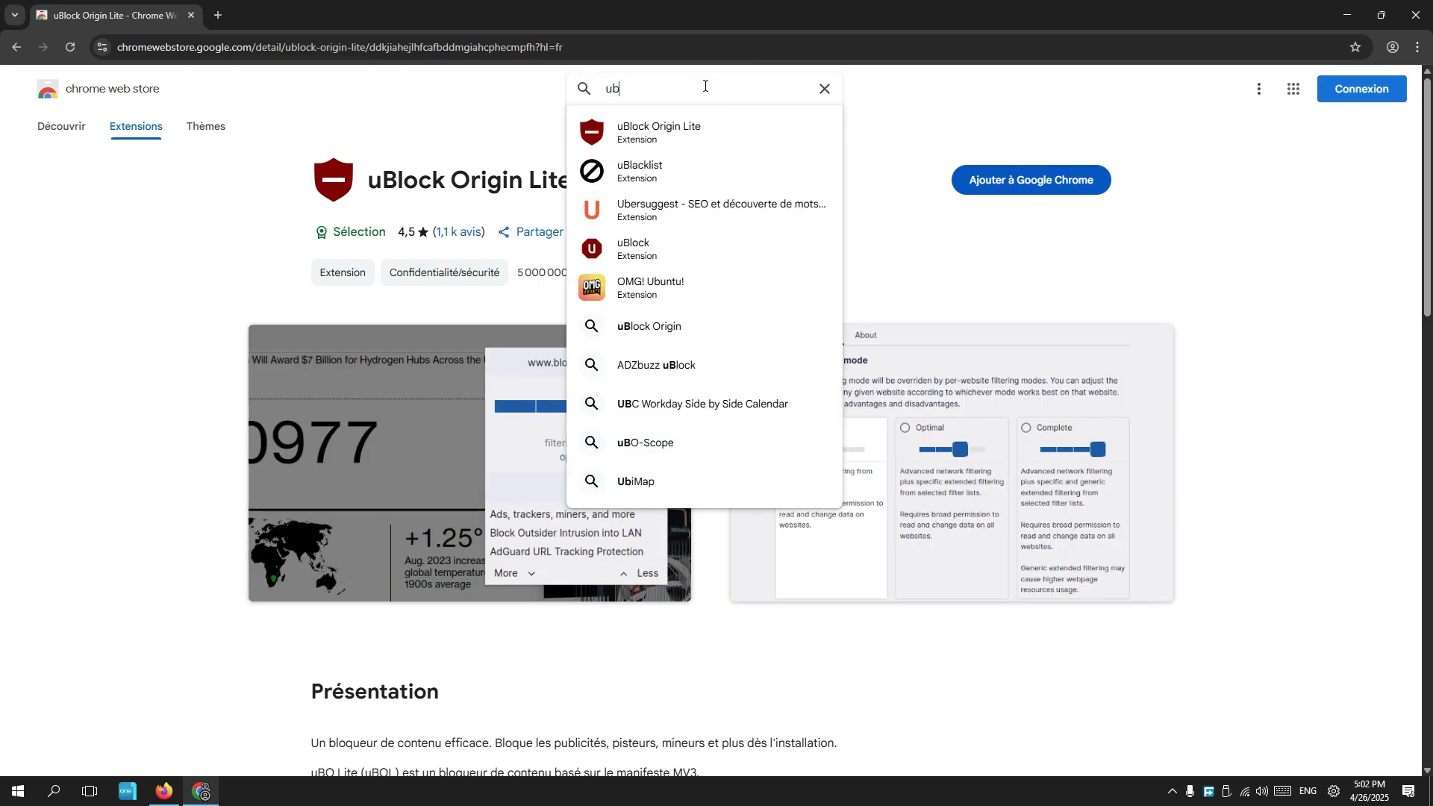
type("lo")
left_click(672, 243)
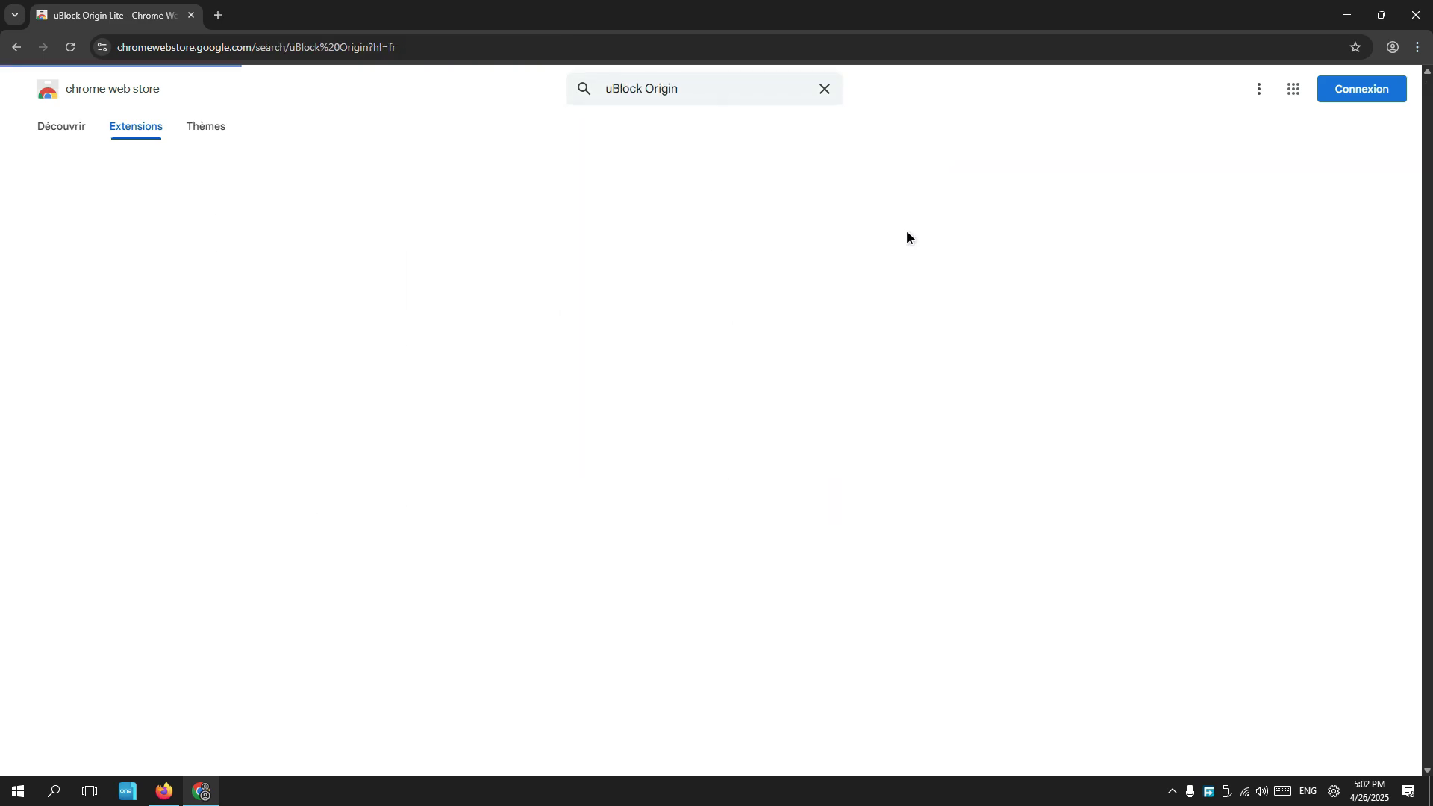
scroll(880, 224, "down", 7)
scroll(858, 220, "up", 4)
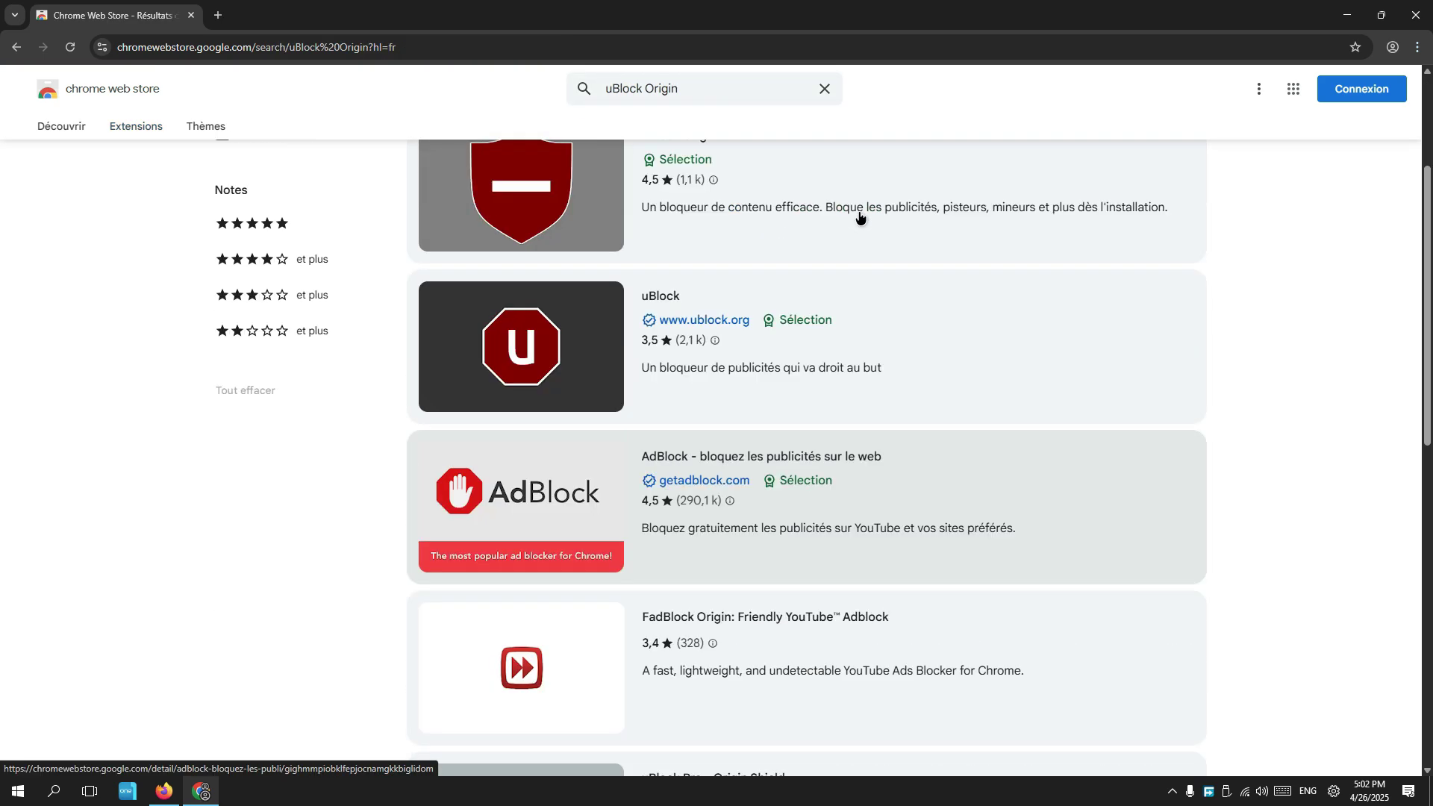
scroll(860, 217, "up", 3)
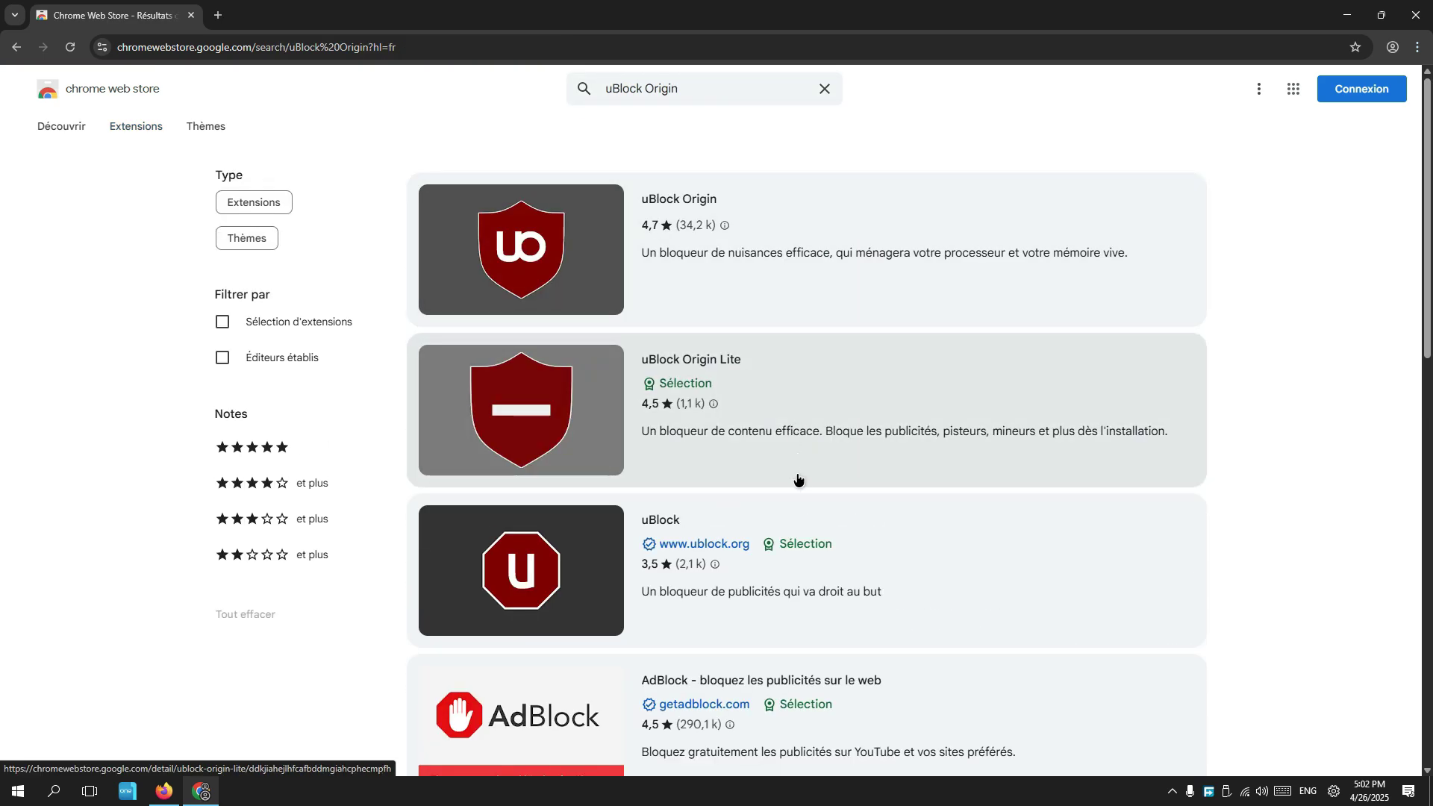
scroll(799, 477, "down", 2)
scroll(806, 465, "down", 1)
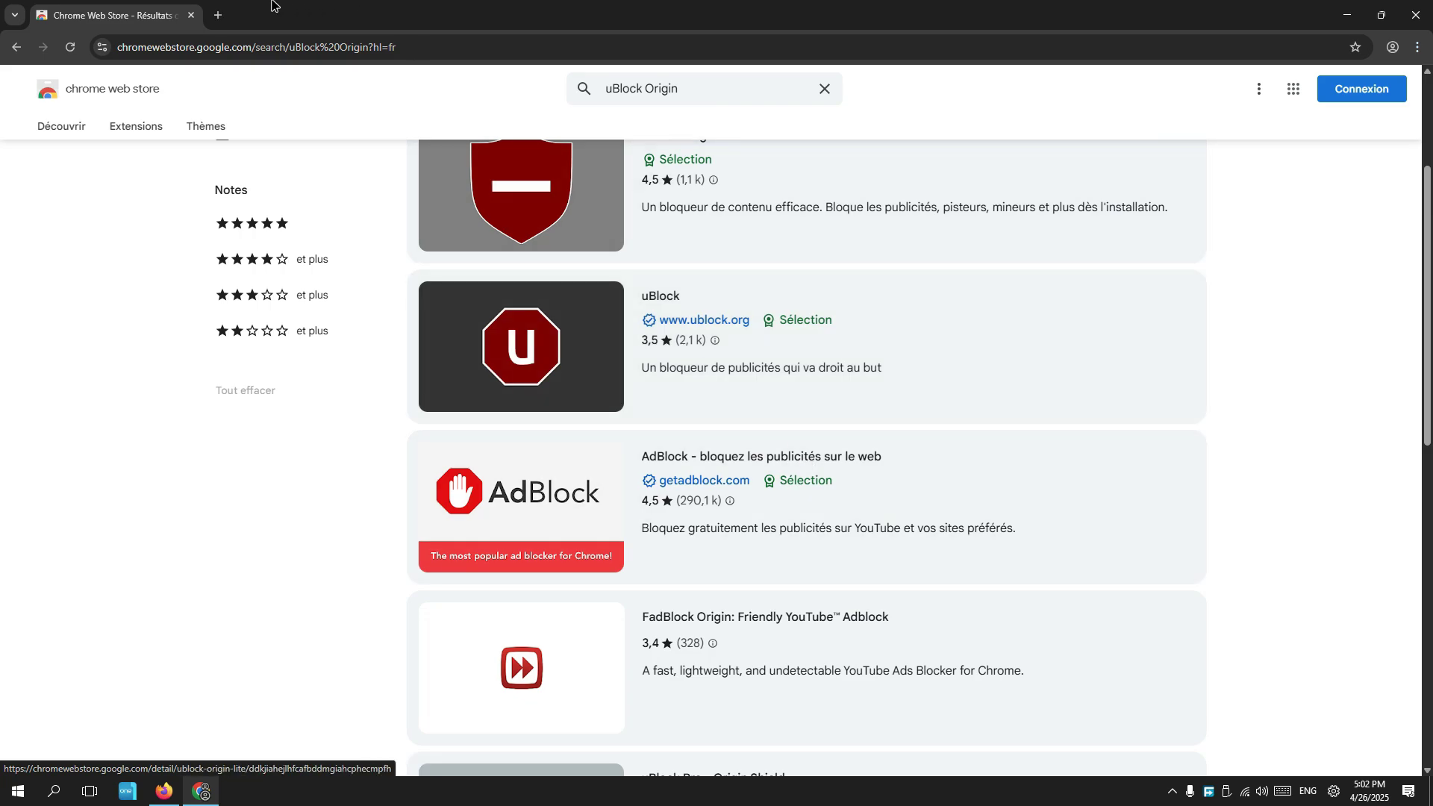
From a new tab replacing the store results, search for "ublock origin" and open its Chrome Web Store listing through ublockorigin.com.
key("ctrl+t")
left_click(843, 549)
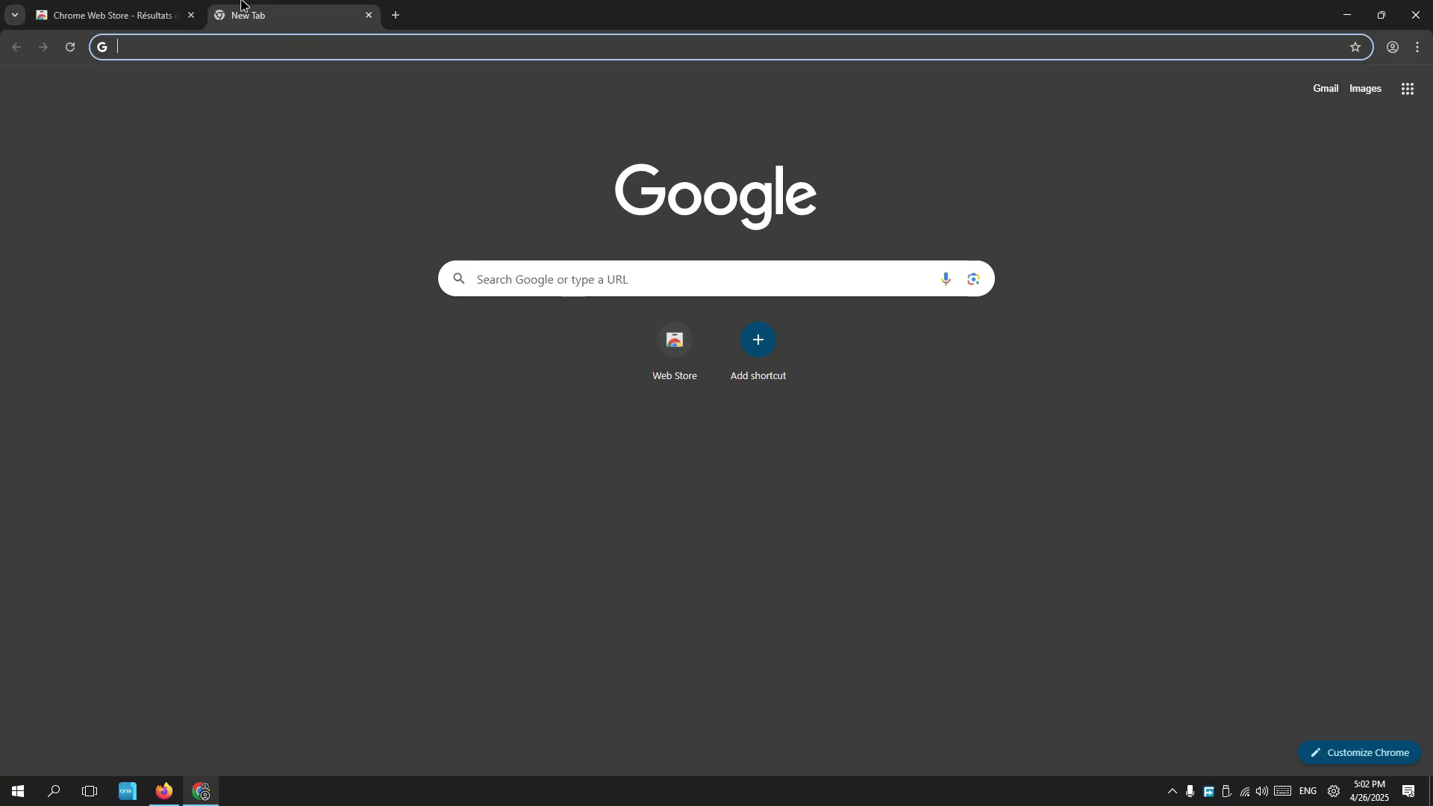
left_click(192, 15)
type("ublock ori")
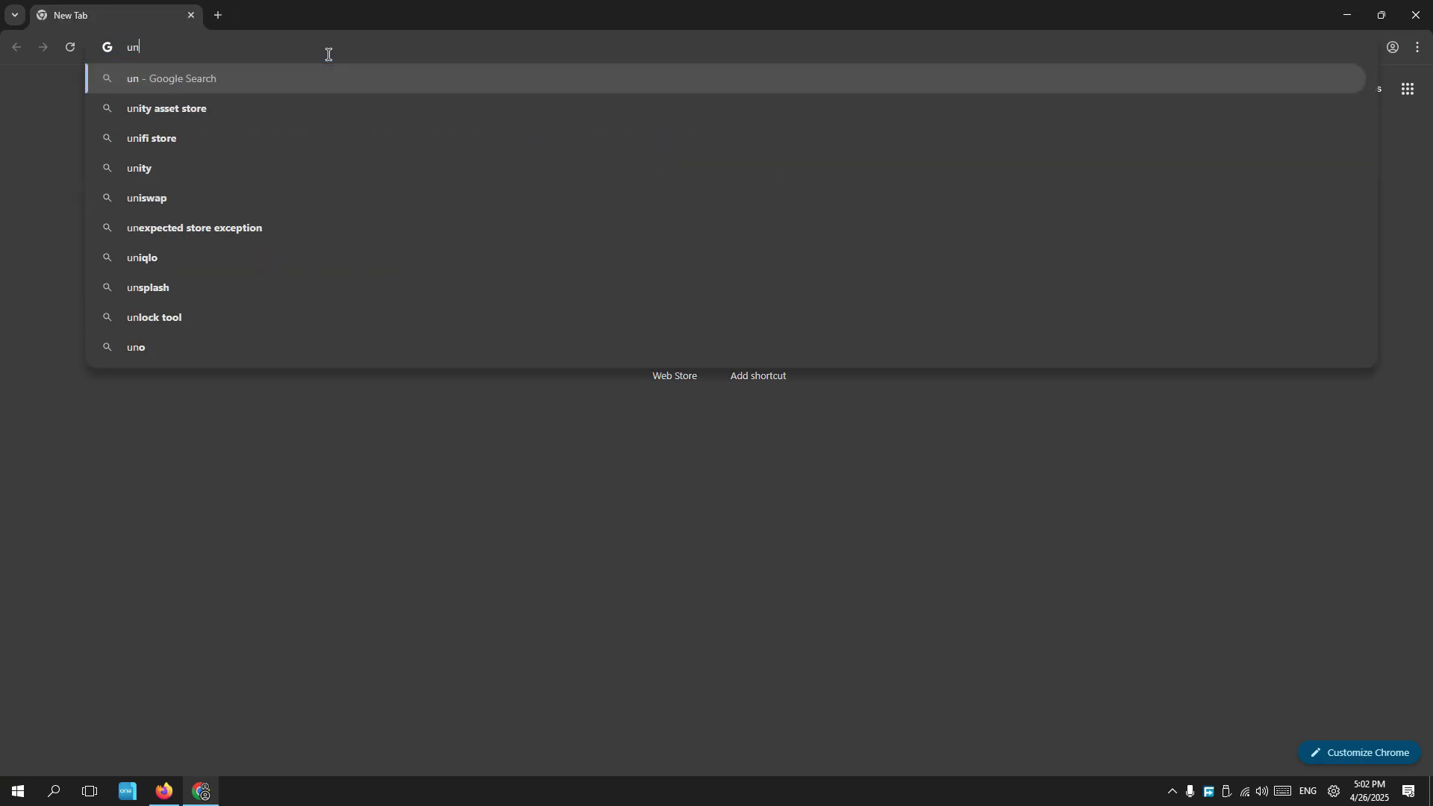
type("g")
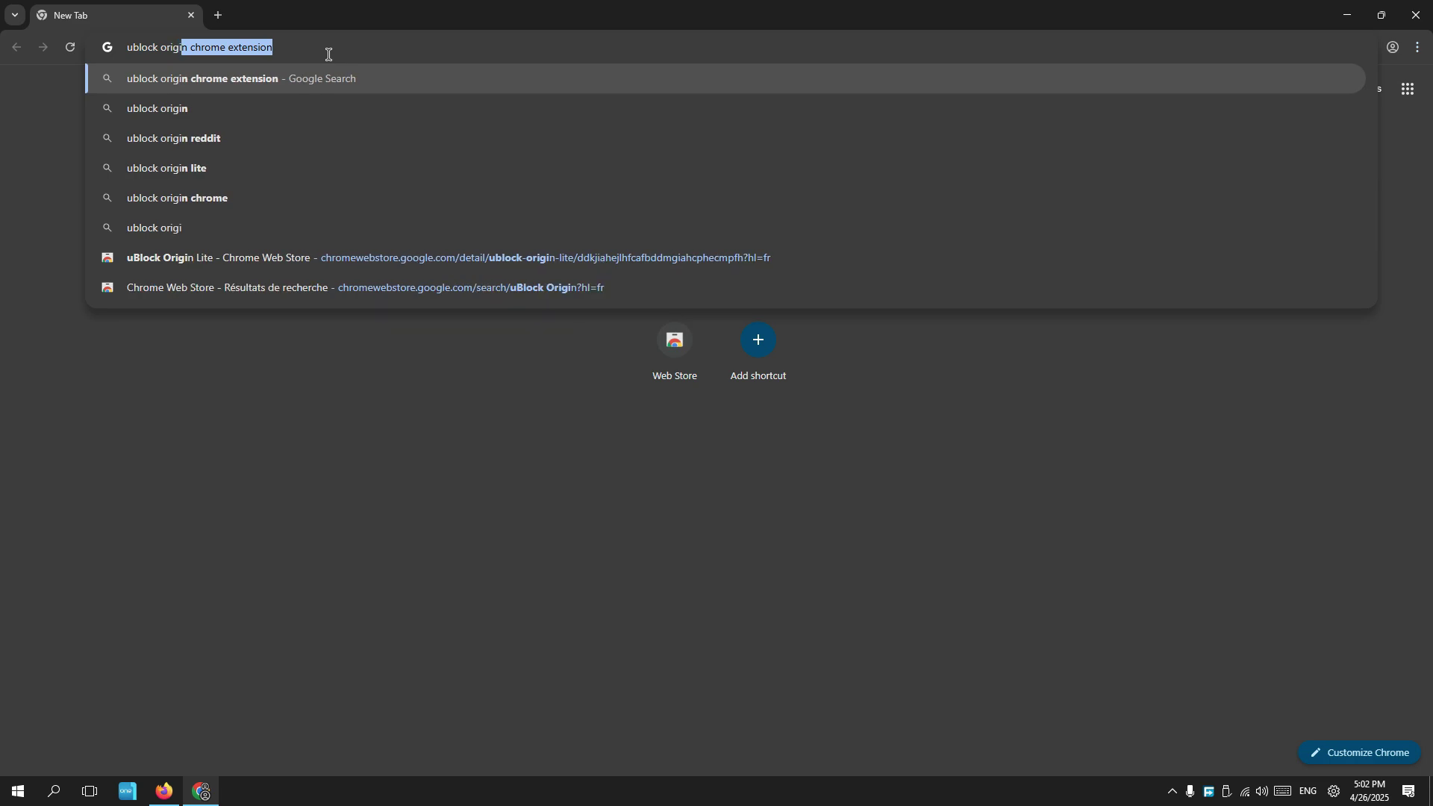
type("in")
key("Delete")
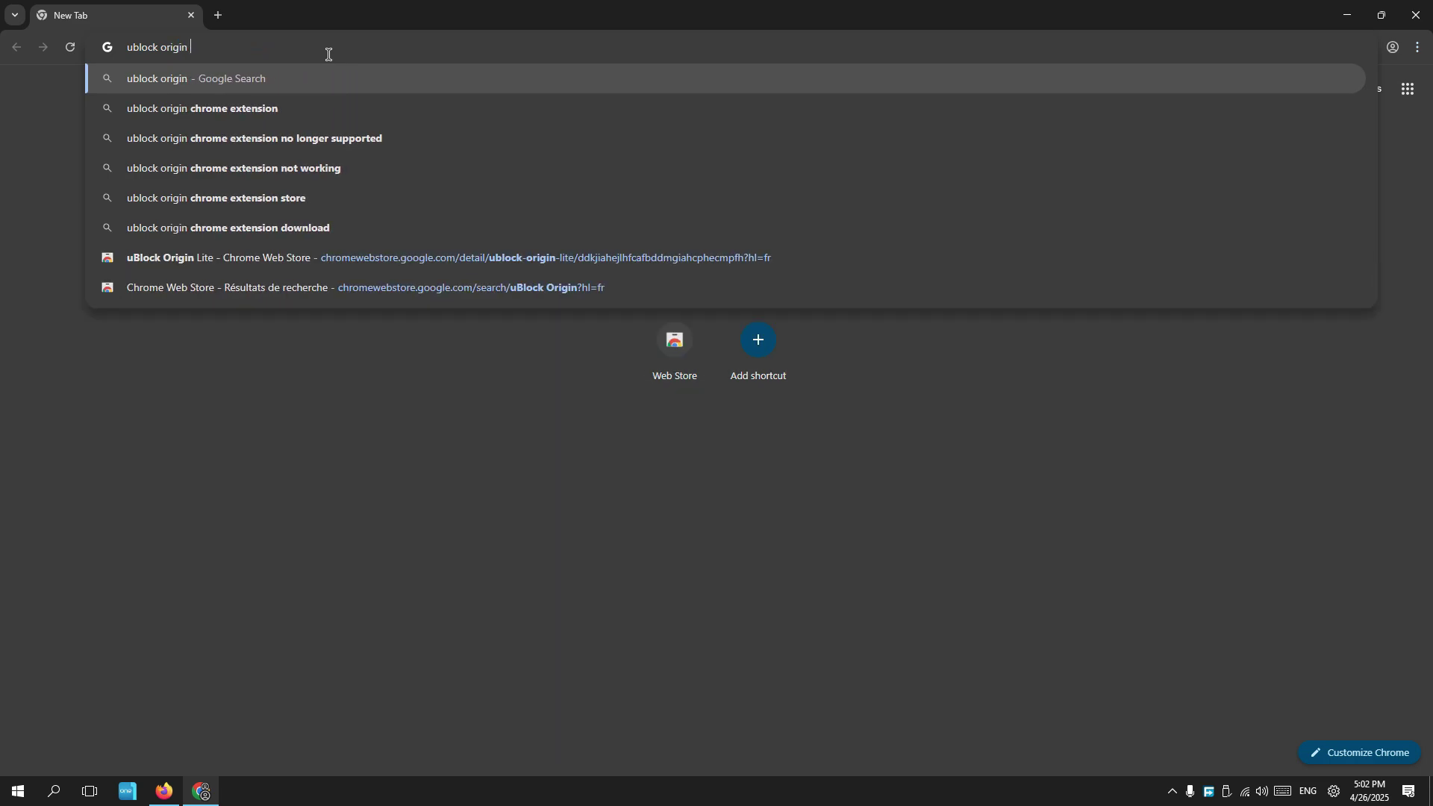
key("Return")
left_click(348, 230)
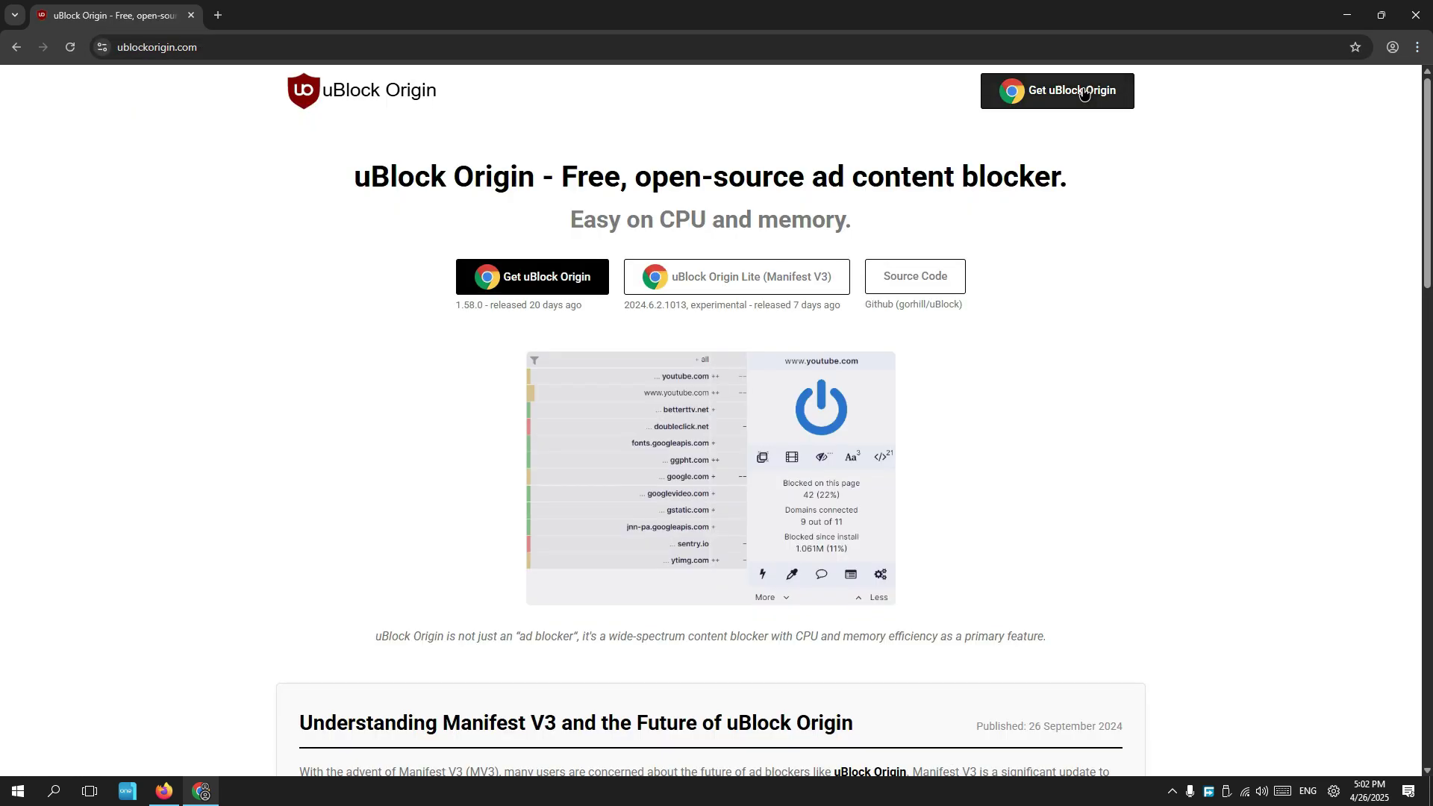
left_click(1084, 93)
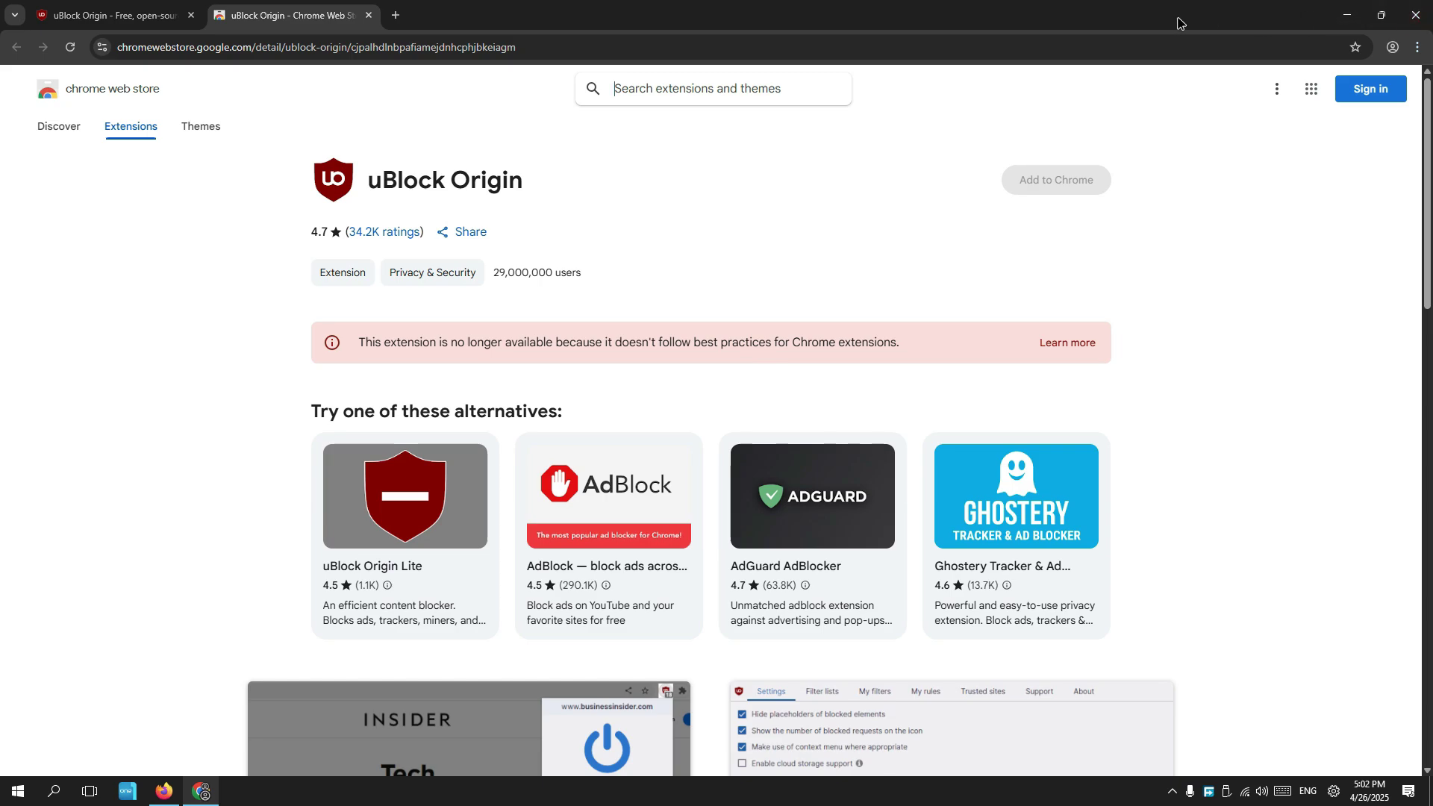
Return to the Reddit thread in Firefox and open the first comment link in the top reply, ending in mft2uo2.
double_click(1117, 21)
left_click(1197, 43)
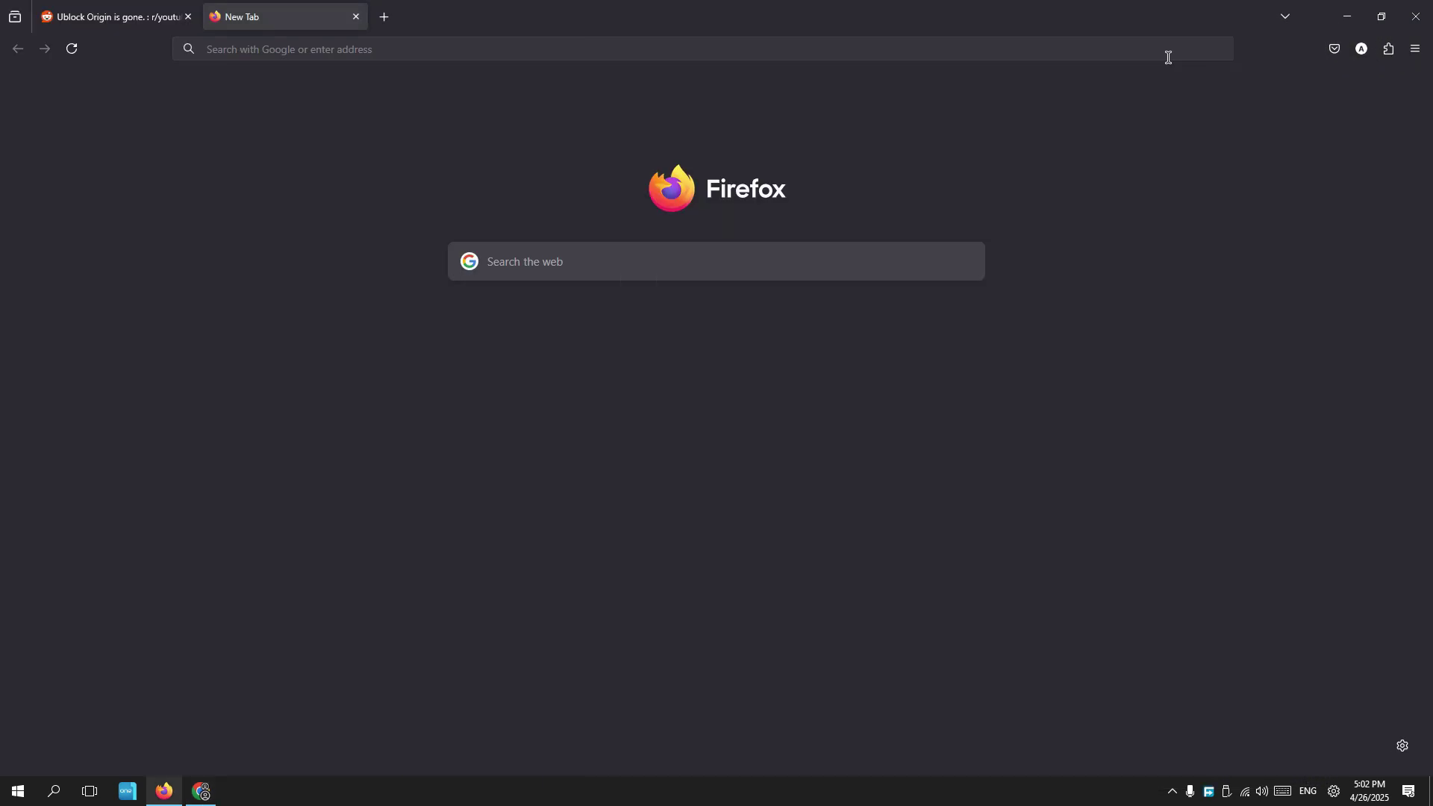
left_click(112, 16)
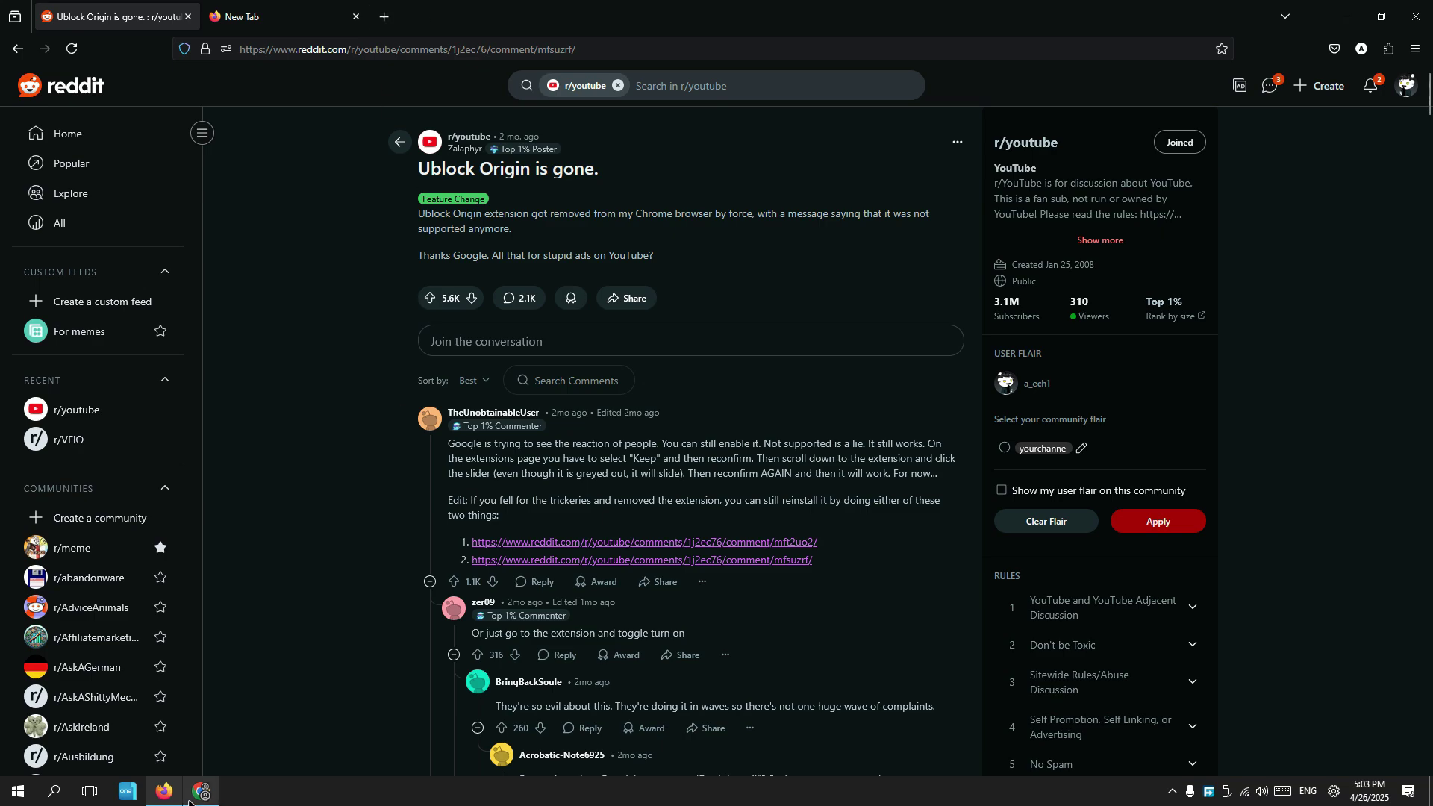
left_click(706, 544)
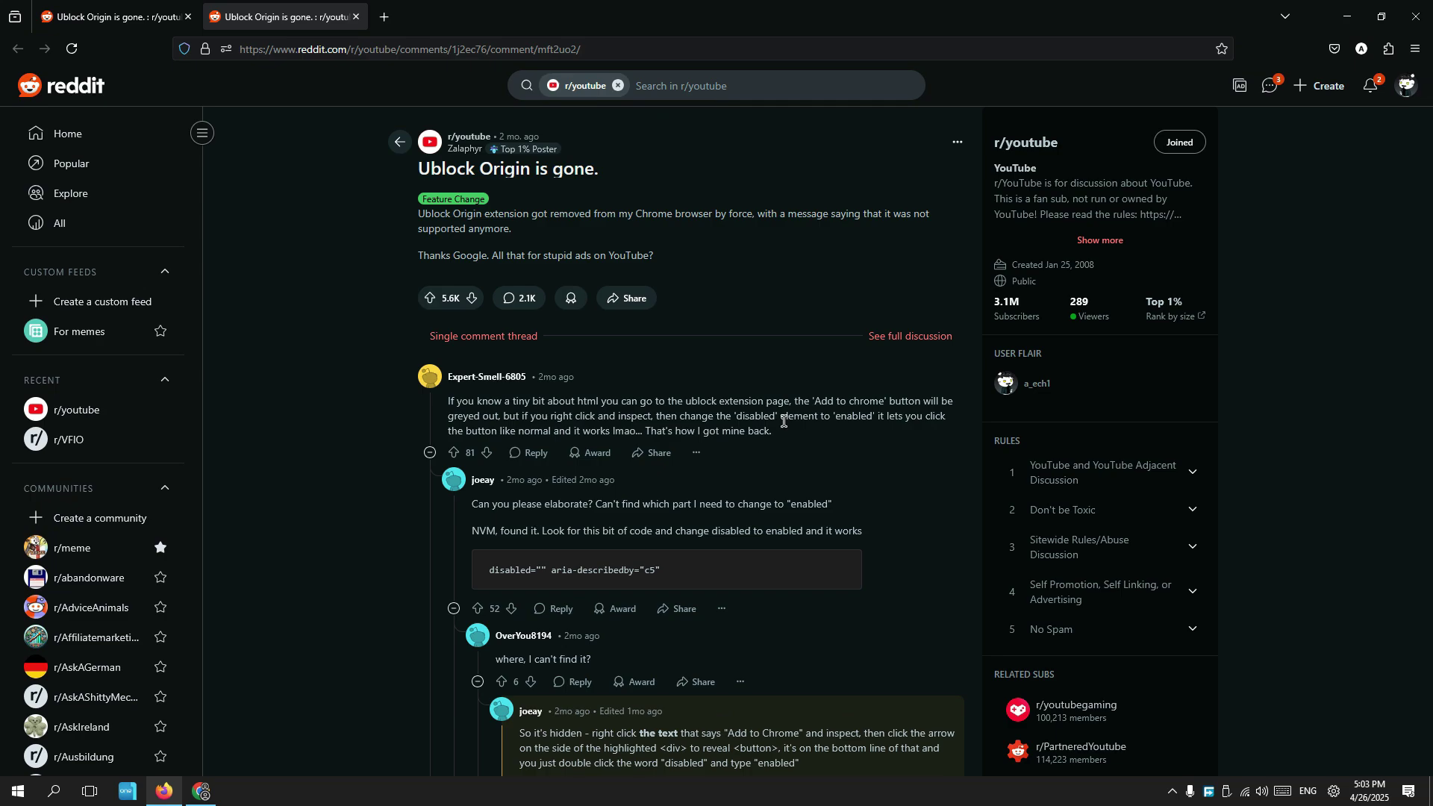
Switch to the maximized Chrome window and inspect the greyed-out Add to Chrome button's HTML on the uBlock Origin page.
left_click(200, 791)
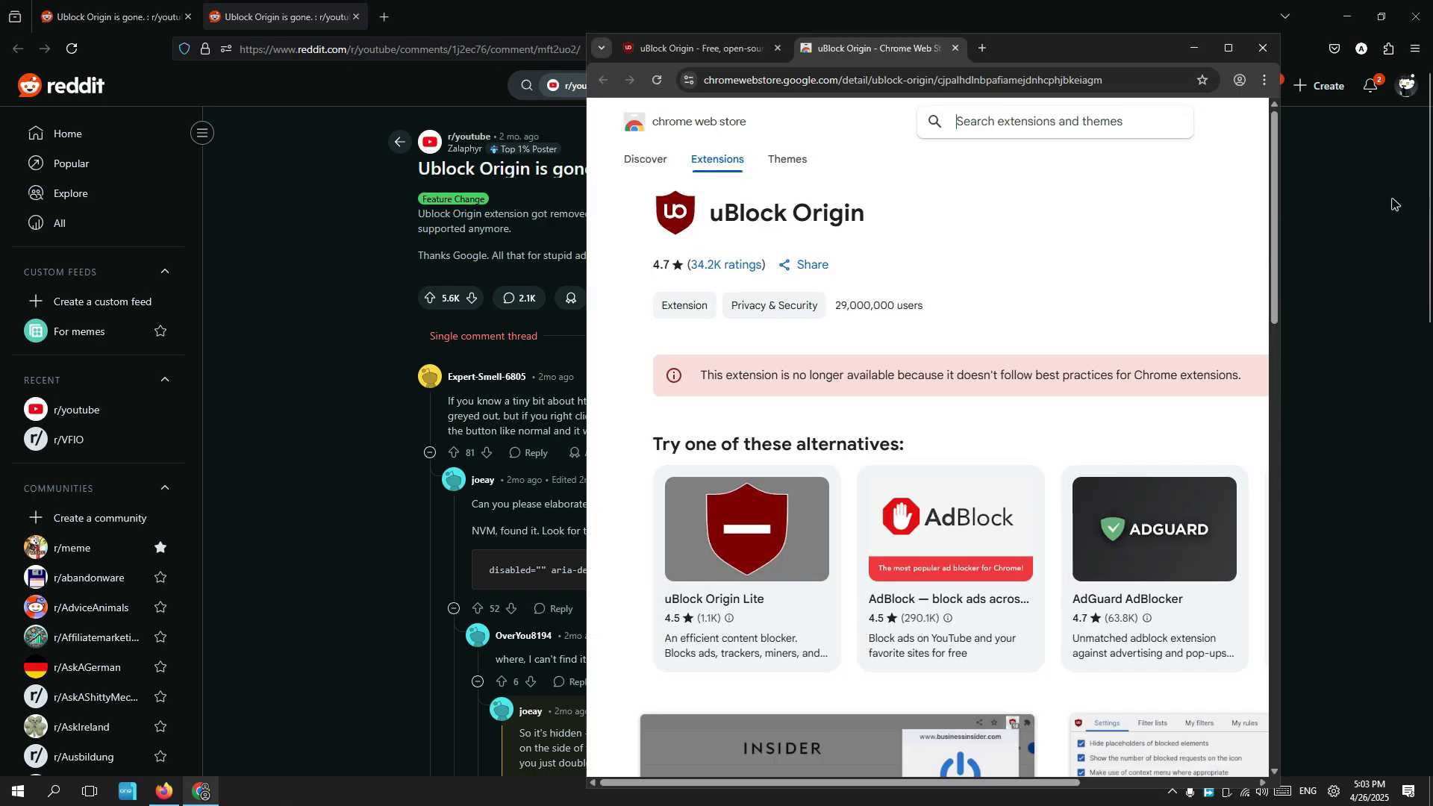
double_click(1154, 62)
right_click(1048, 173)
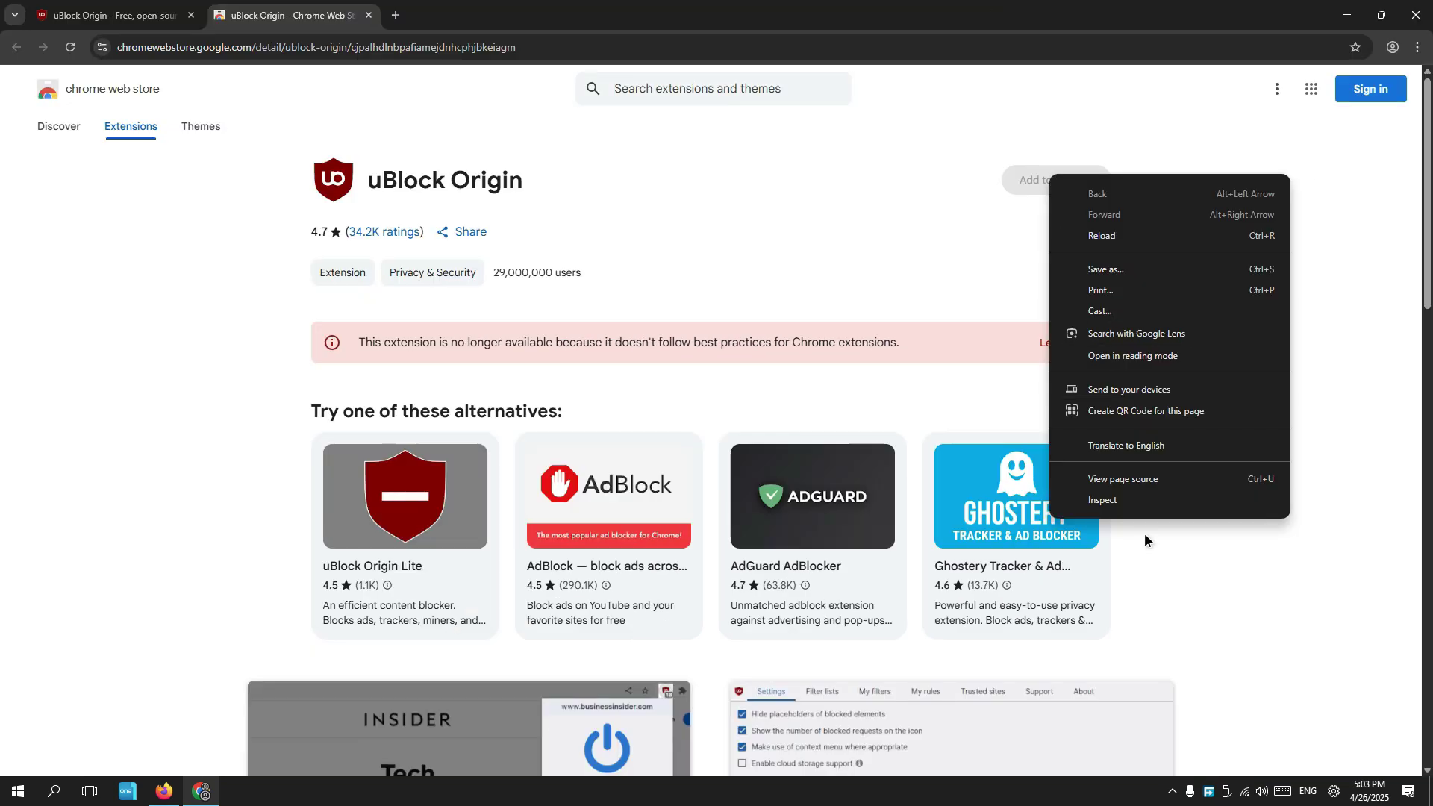
left_click(1121, 498)
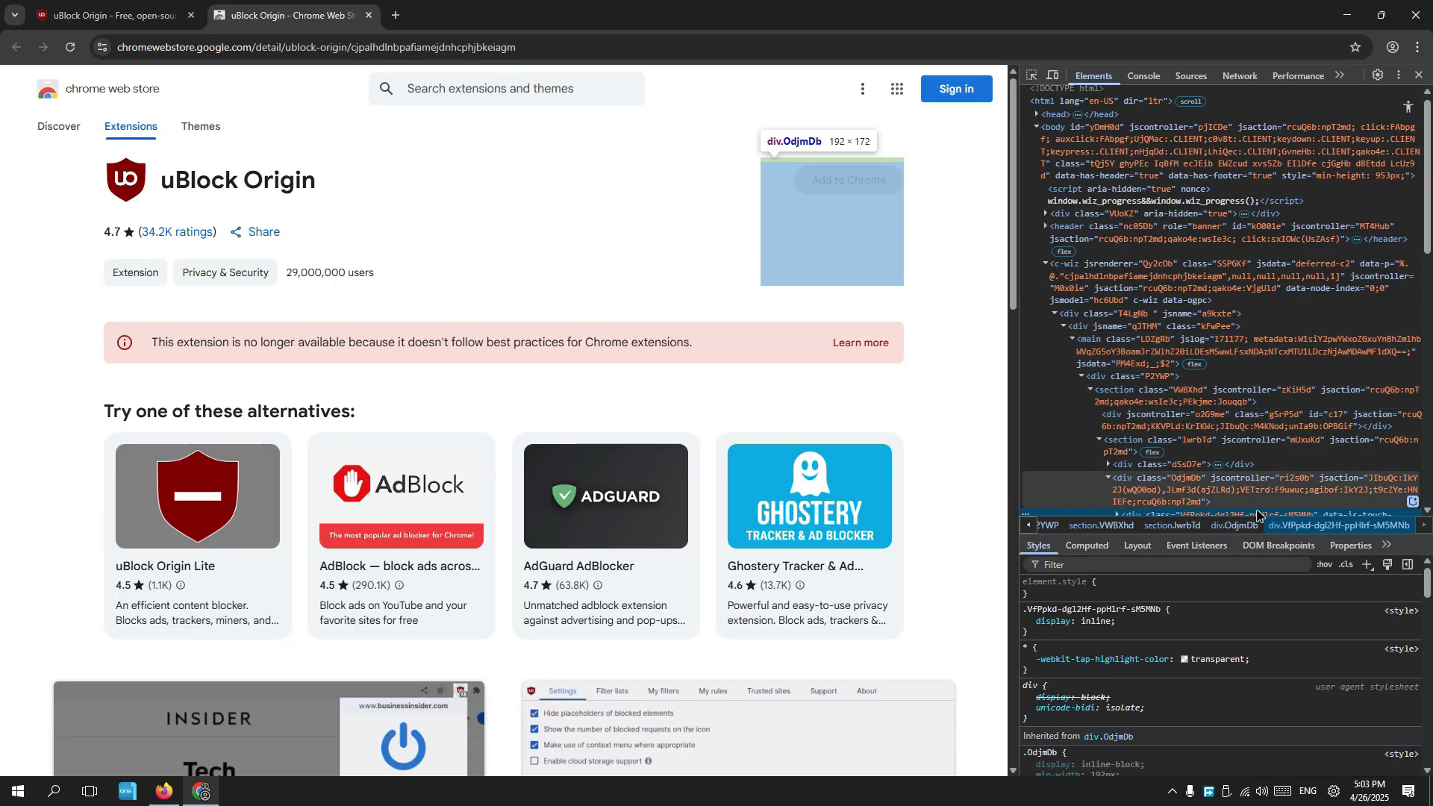
scroll(1194, 358, "down", 3)
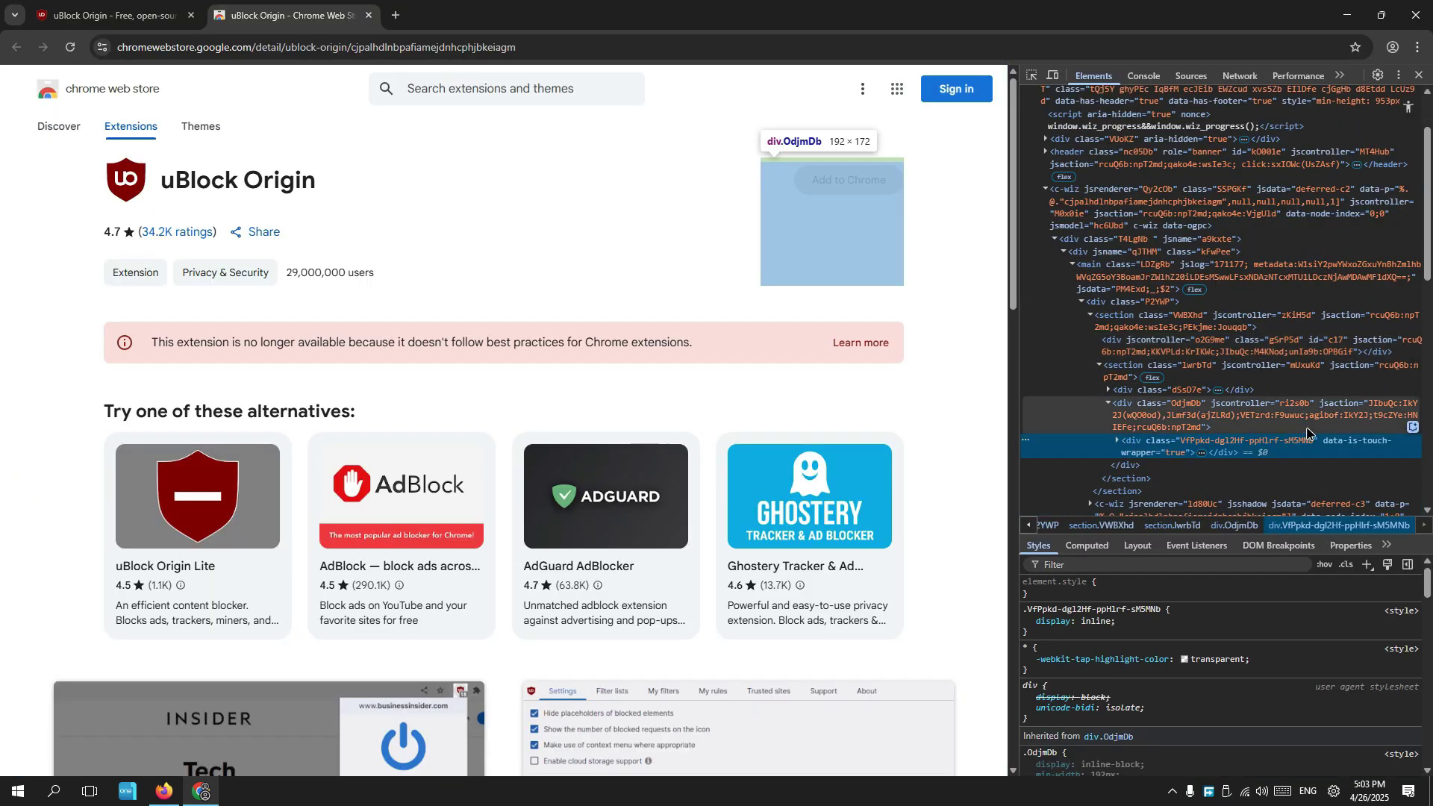
Copy the code snippet disabled="" aria-describedby="c5" from the Reddit comment in Firefox.
key("alt+Tab")
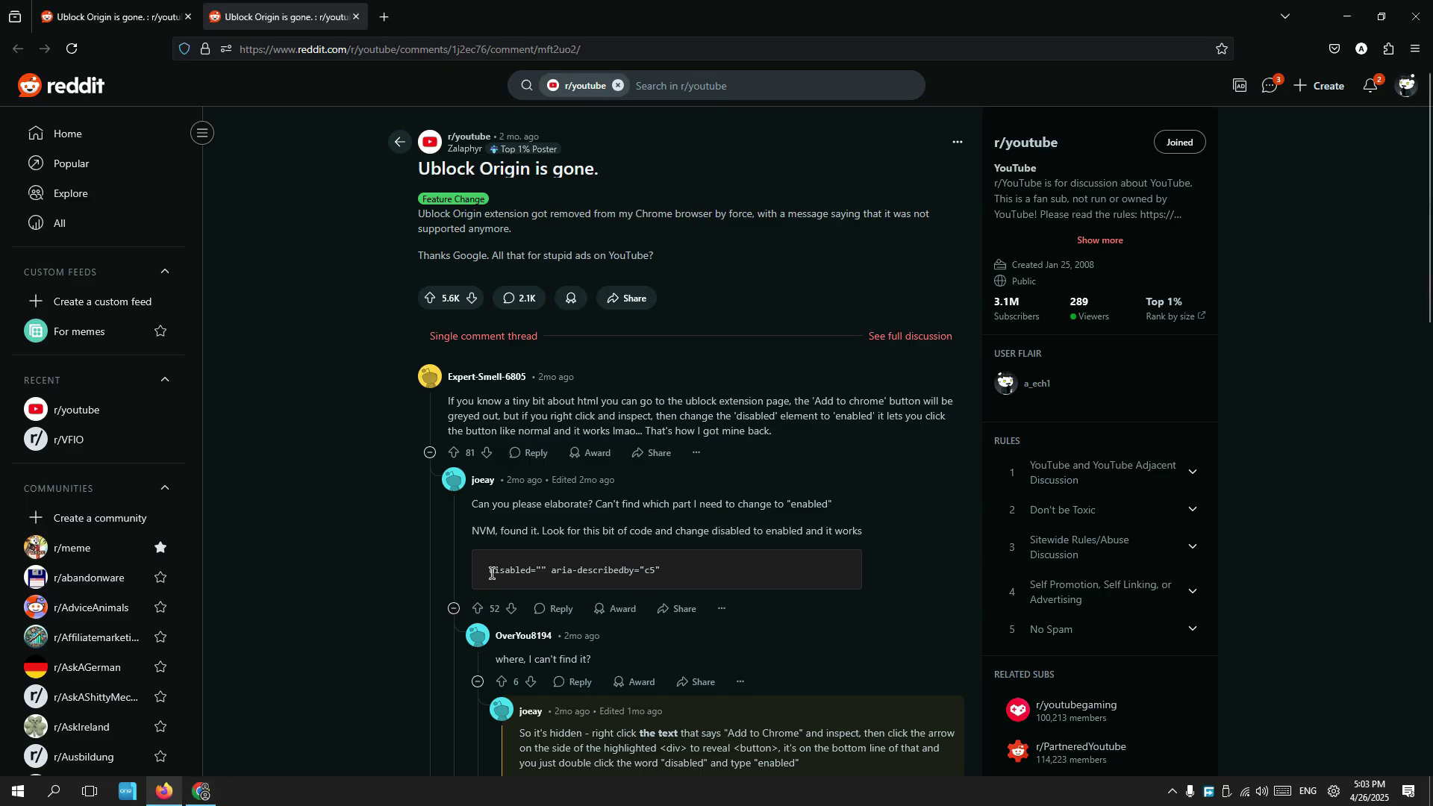
left_click_drag(492, 574, 522, 573)
left_click(764, 532)
left_click_drag(490, 573, 671, 576)
right_click(692, 579)
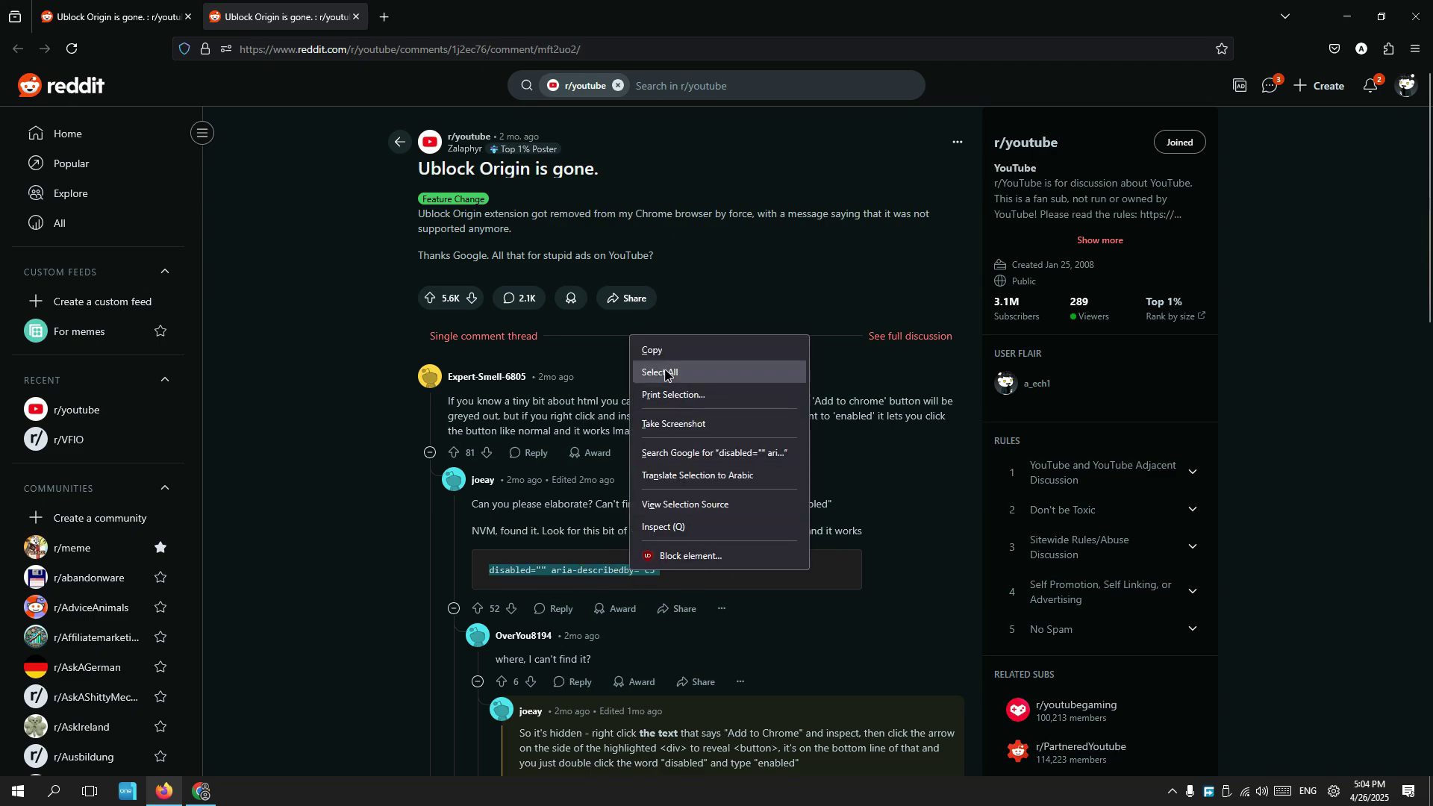
left_click(652, 350)
Switch to Chrome and search all the page's sources in DevTools for the copied snippet disabled="" aria-describedby="c5".
left_click(201, 791)
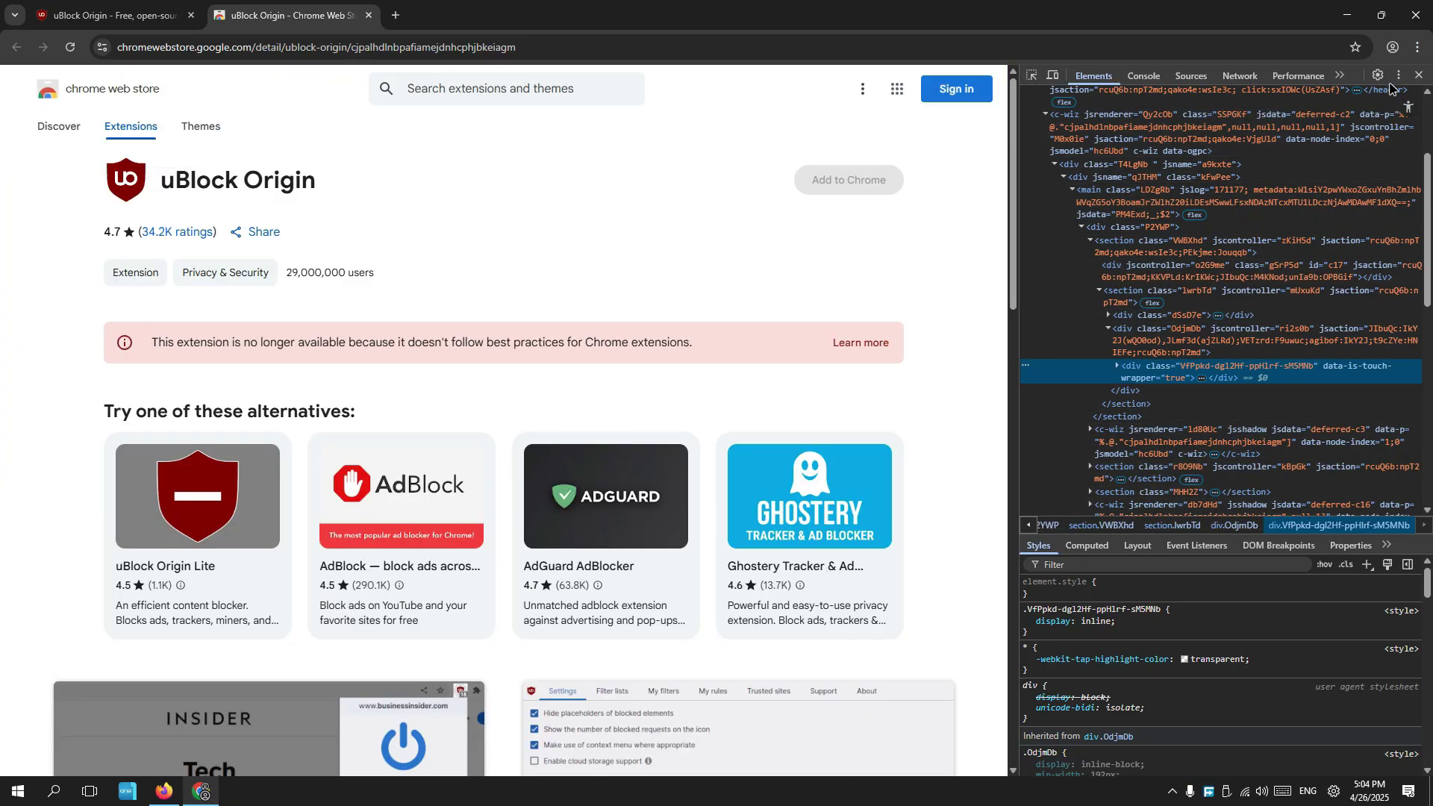
left_click(1399, 75)
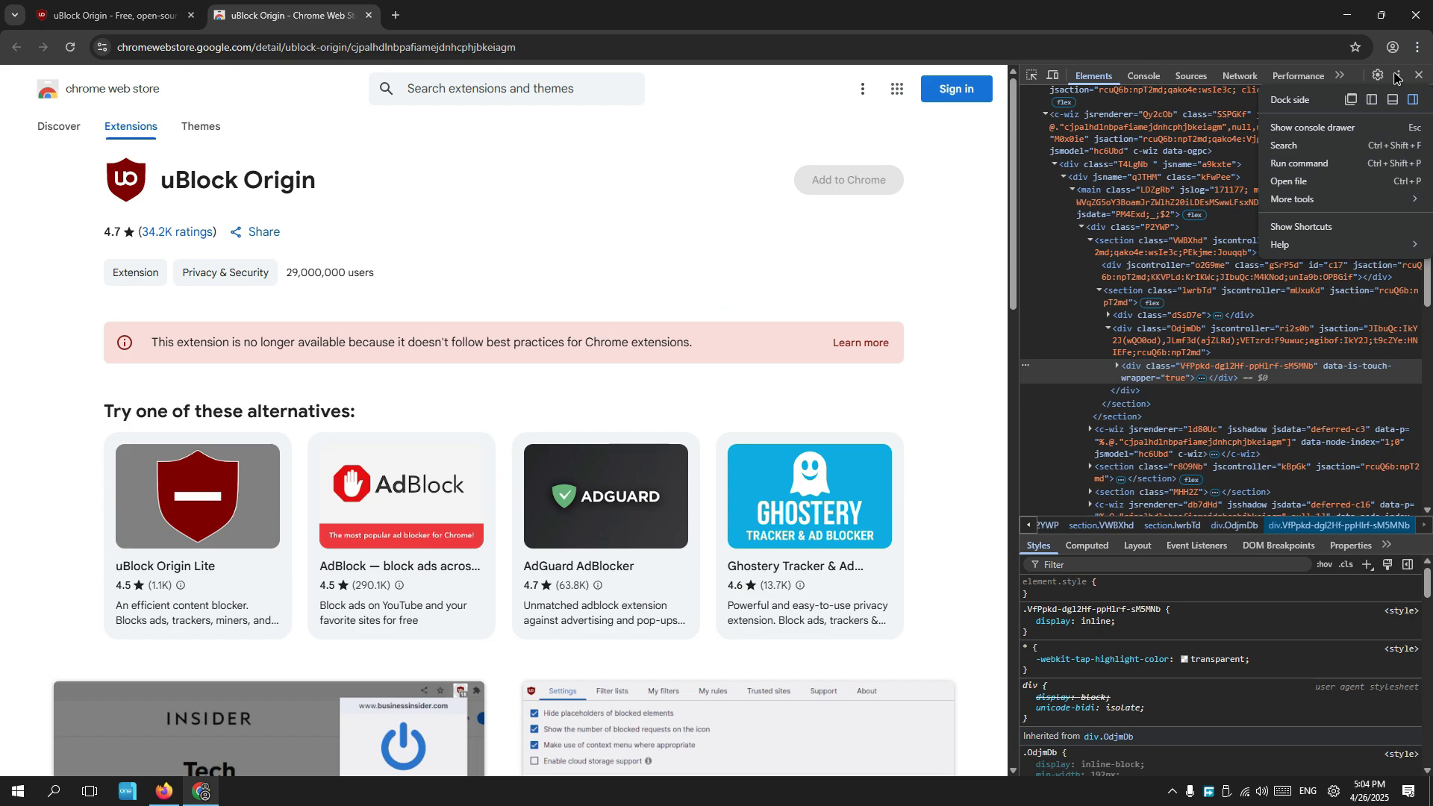
left_click(1286, 145)
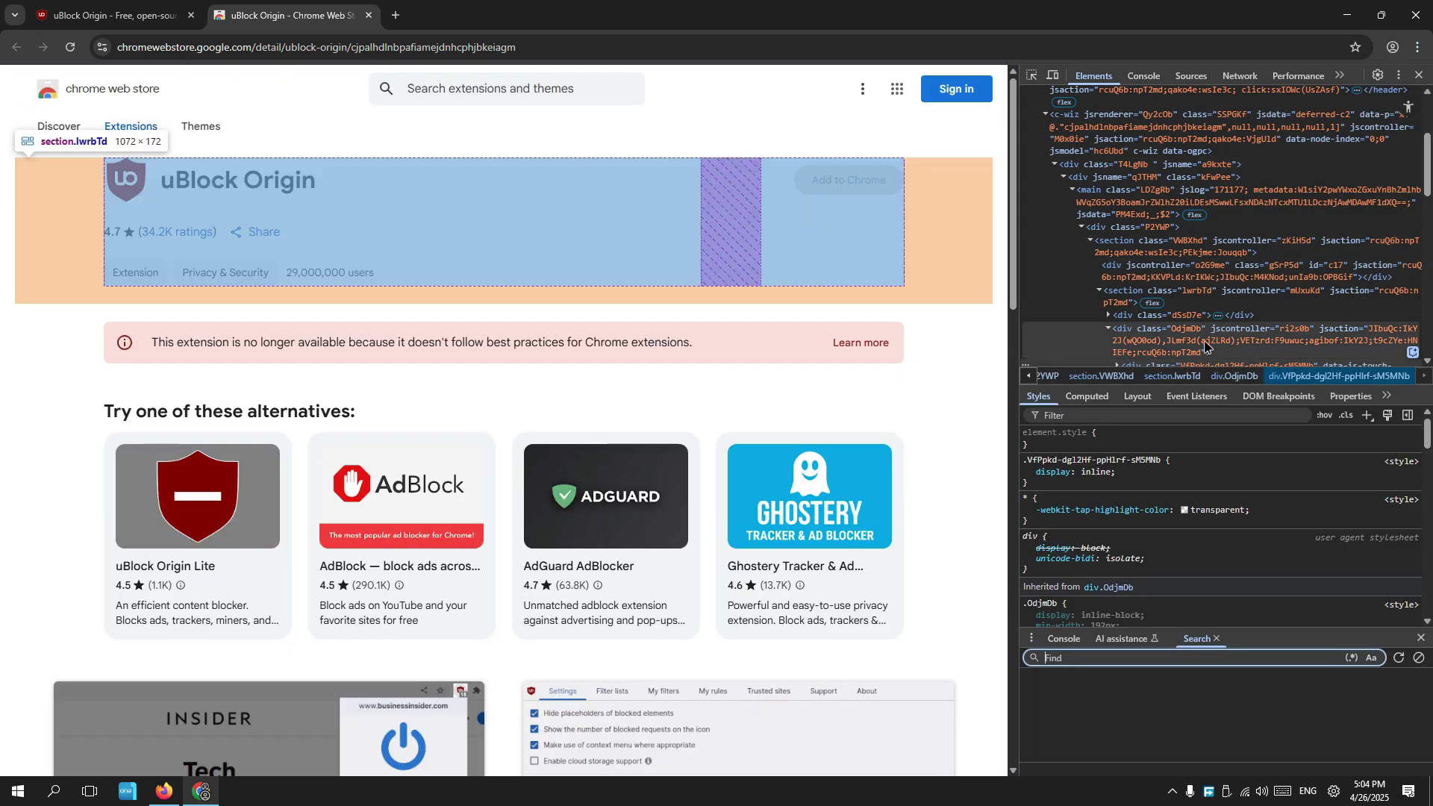
key("ctrl+v")
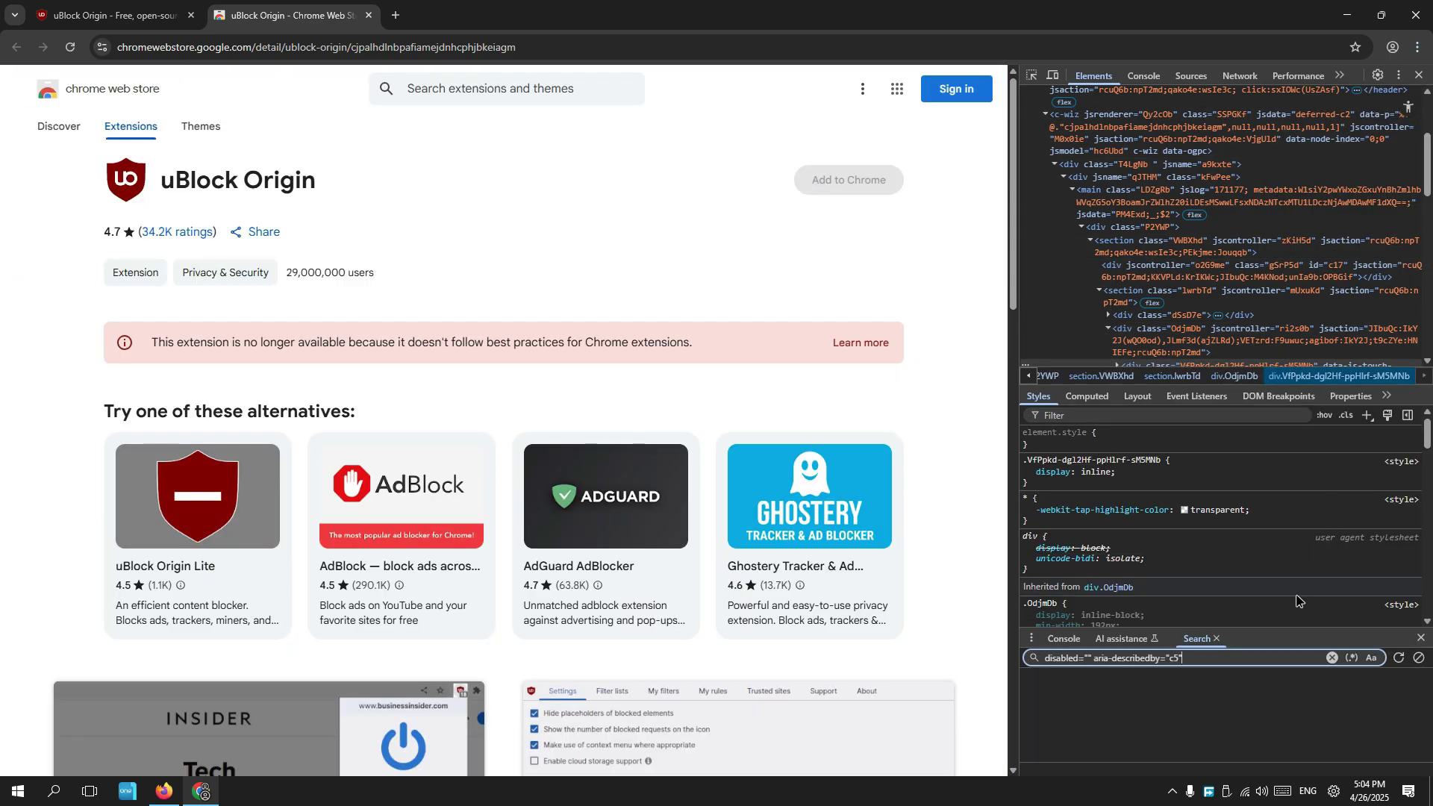
key("Return")
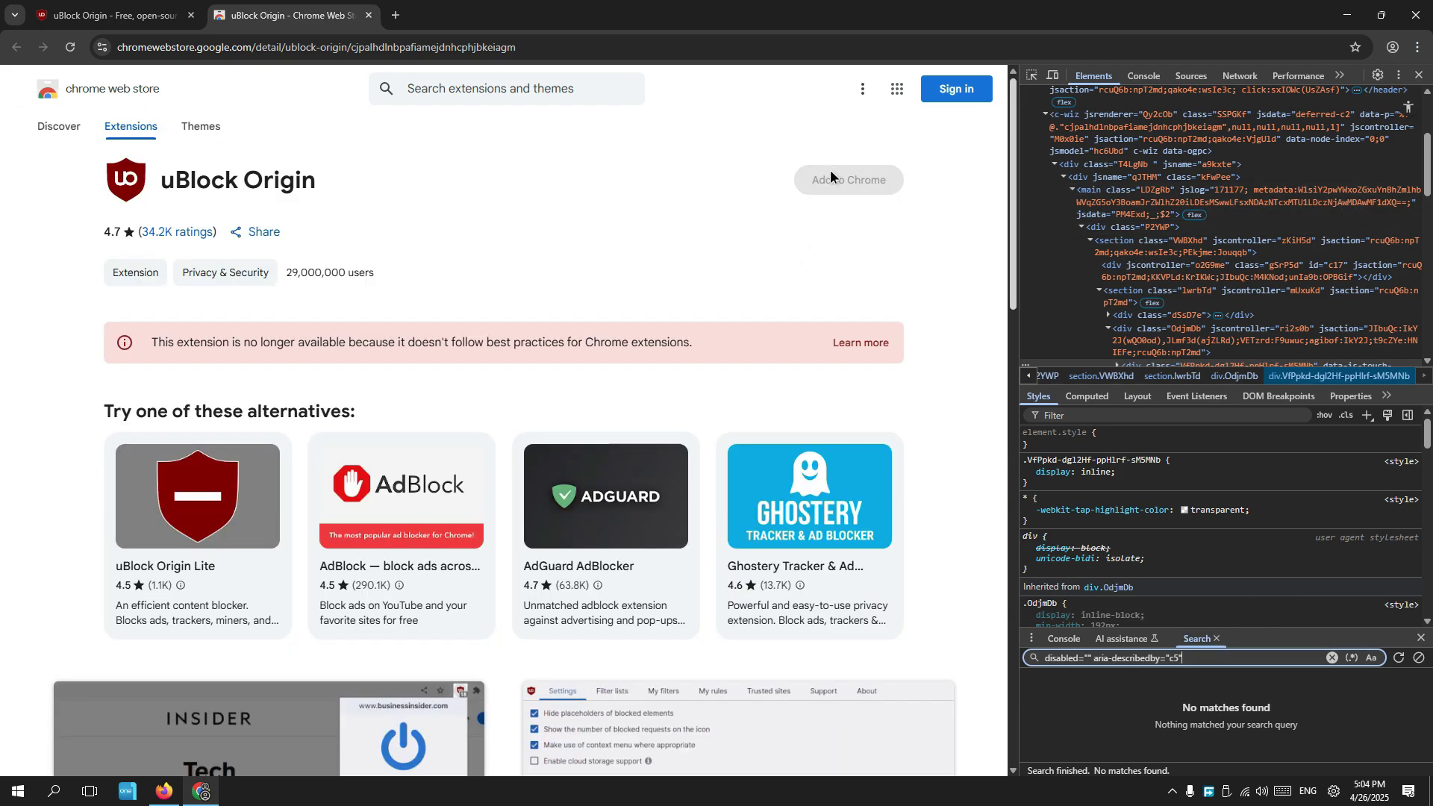
Inspect the greyed-out Add to Chrome button again and look through the surrounding HTML for its disabled attribute.
right_click(831, 175)
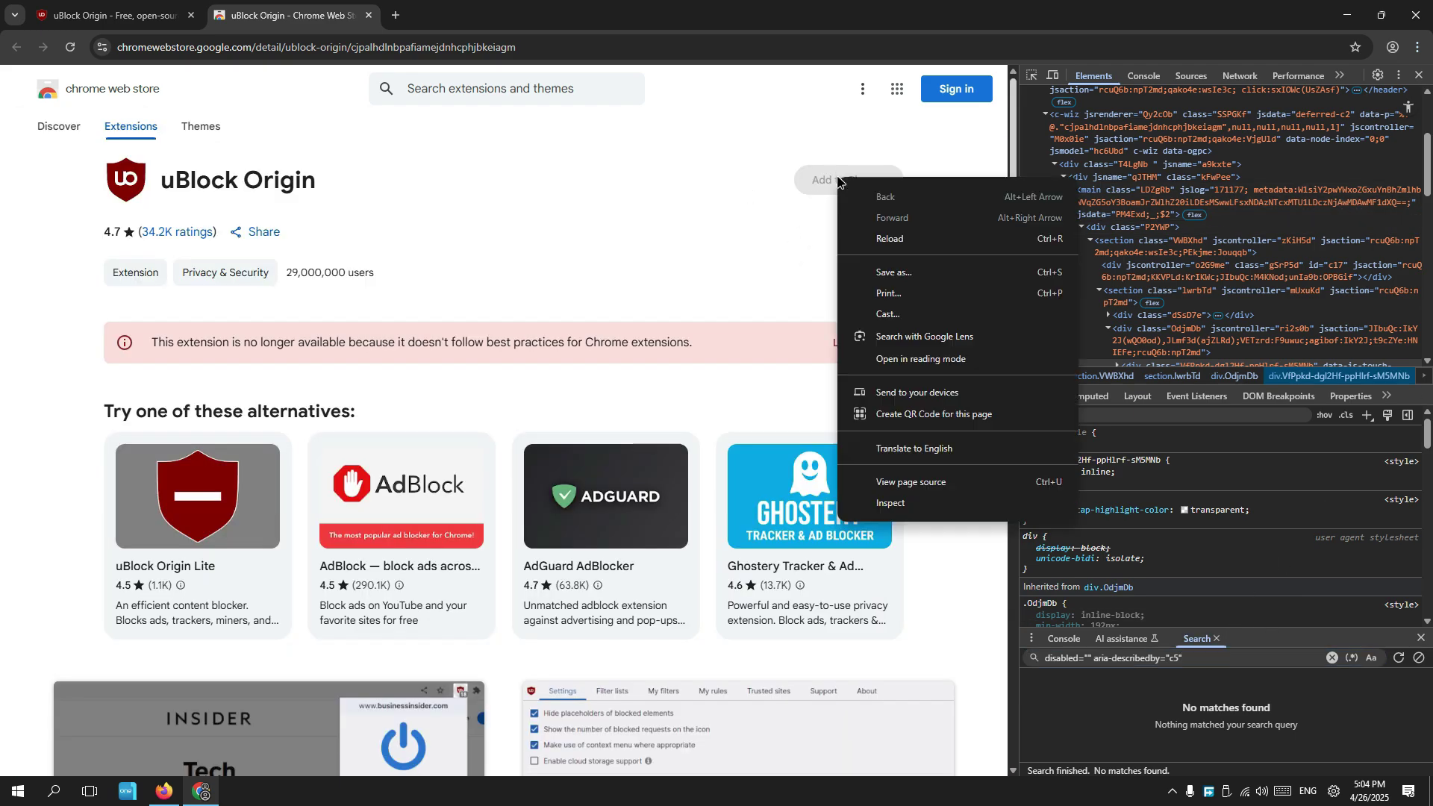
left_click(892, 589)
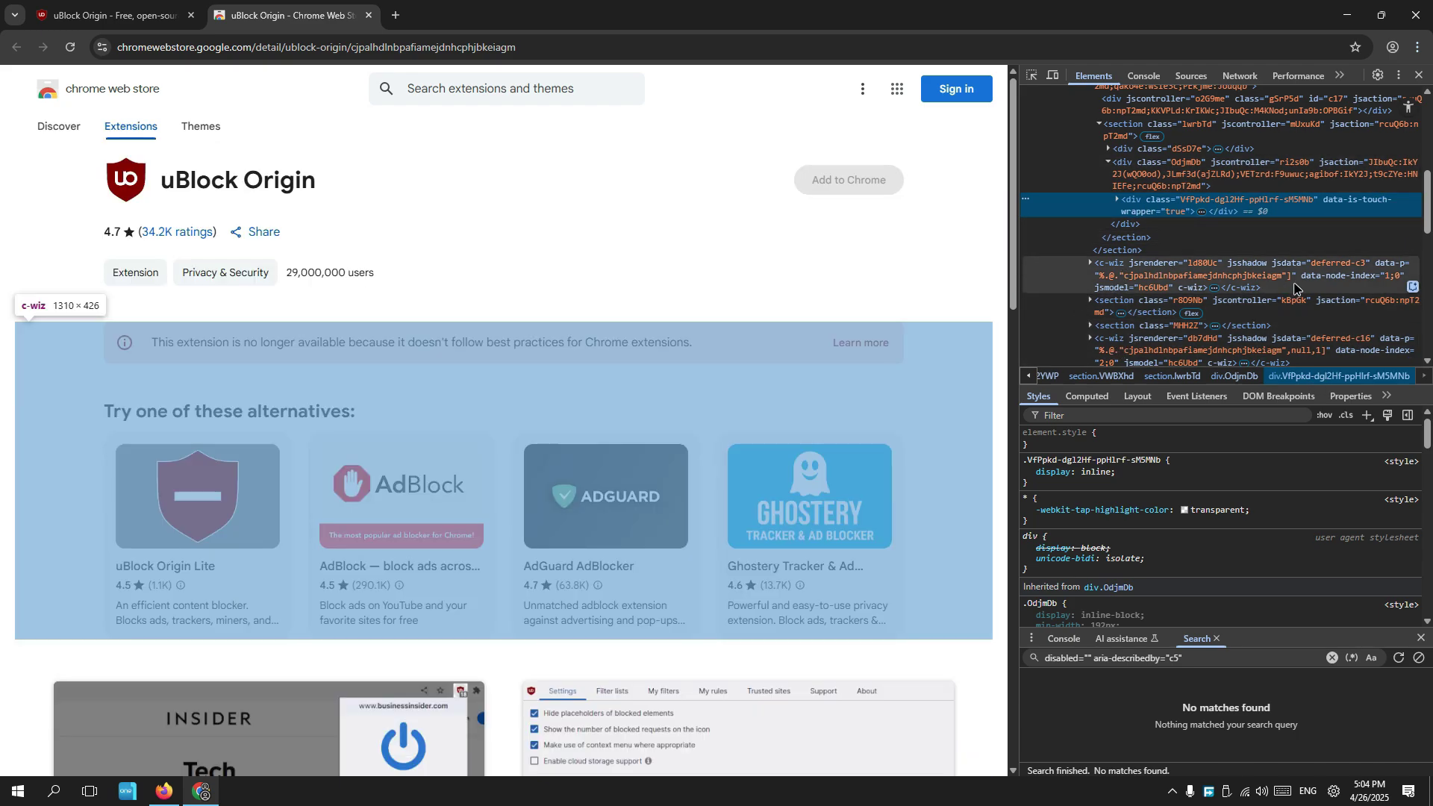
scroll(1269, 298, "down", 10)
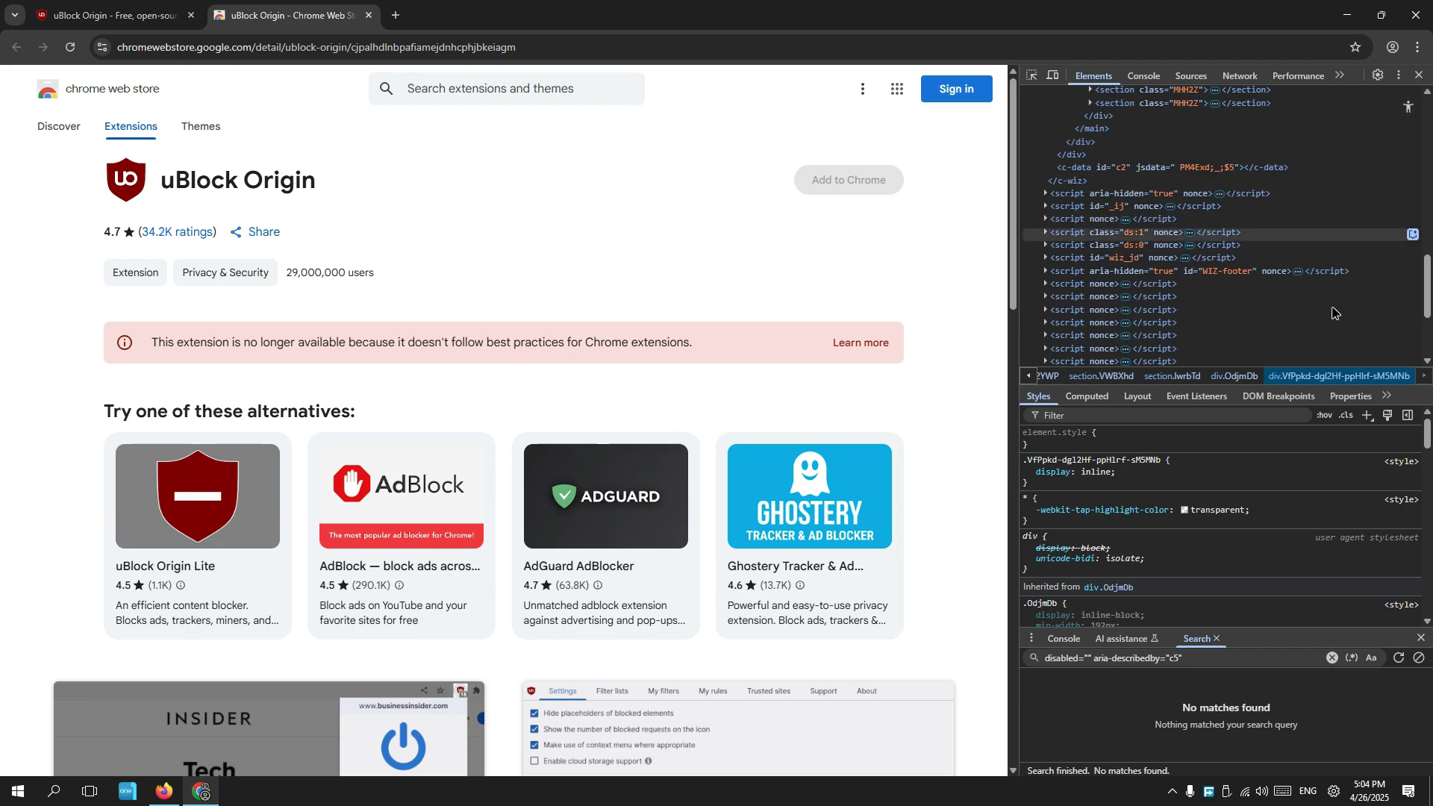
scroll(1303, 307, "down", 2)
scroll(1261, 280, "up", 15)
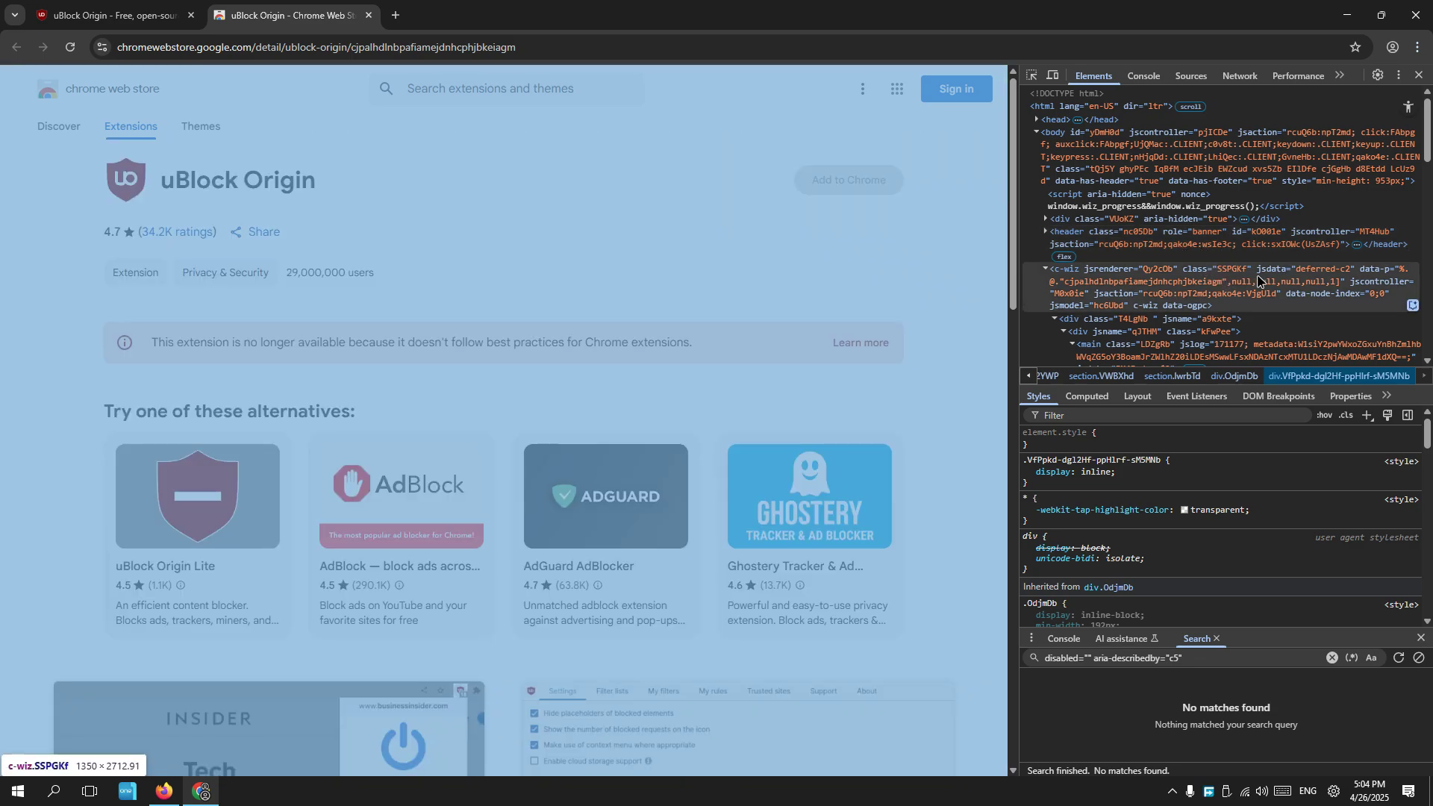
scroll(1261, 280, "down", 1)
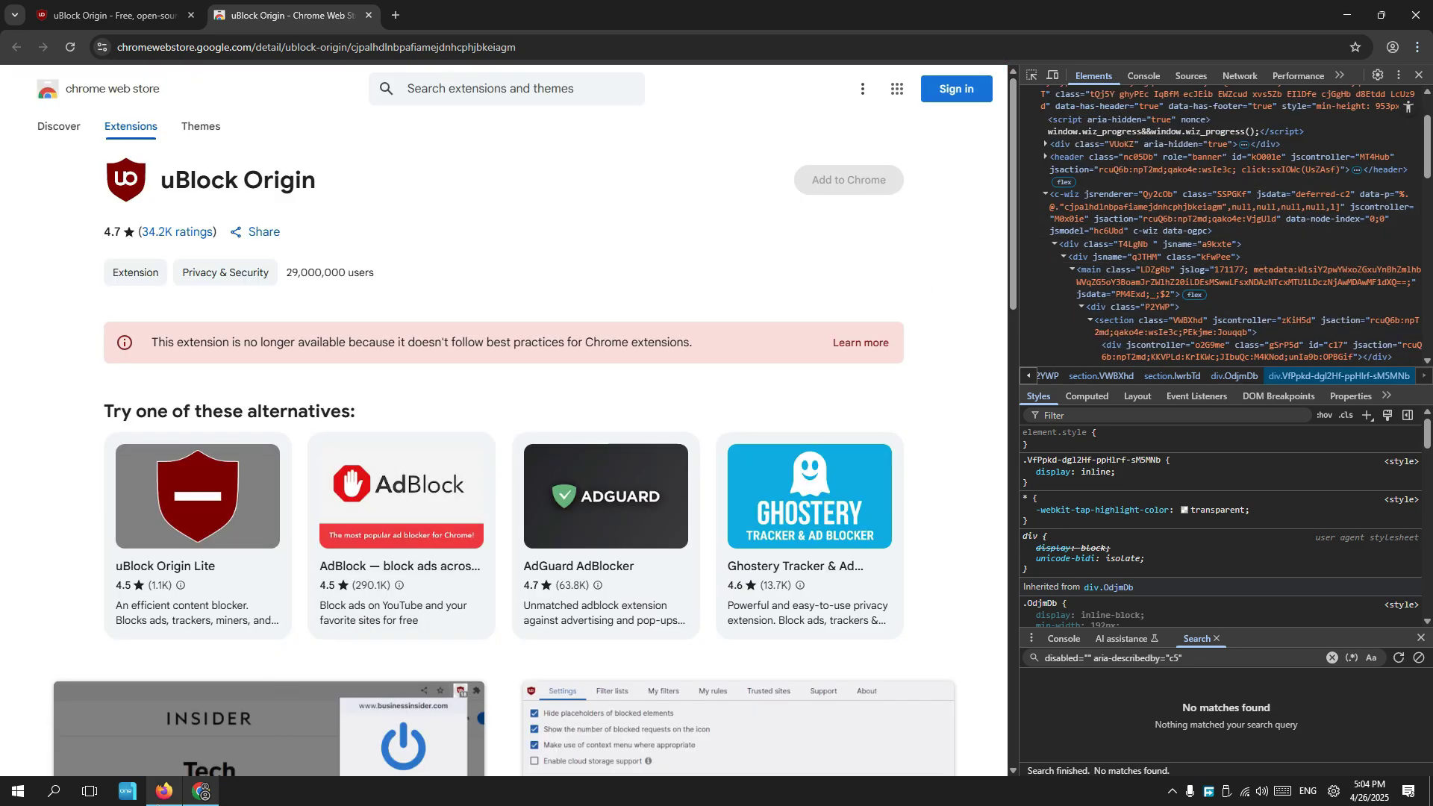
Return to the Reddit thread in Firefox, open the second comment link ending in mfsuzrf, and follow its GitHub uBlock releases link.
left_click(162, 791)
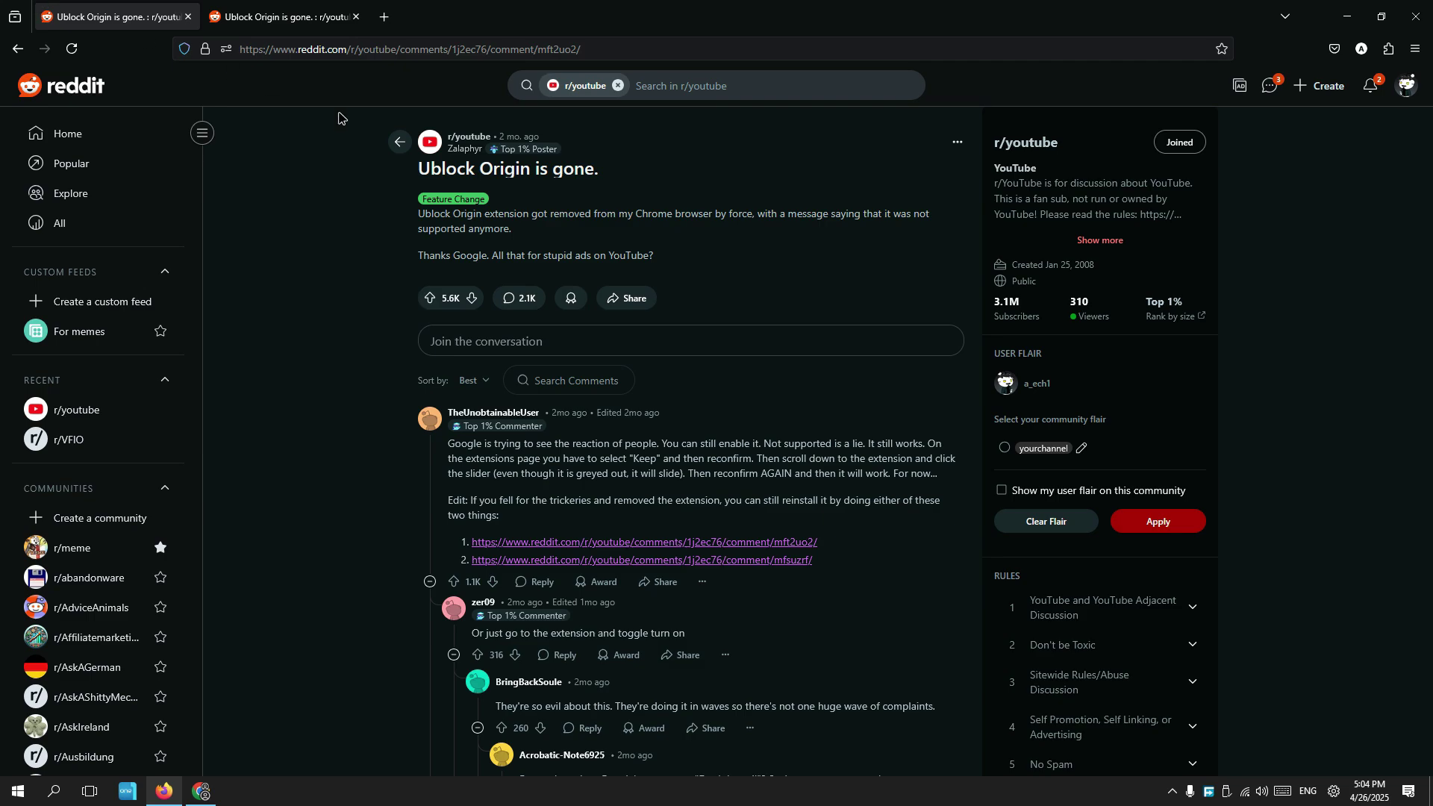
left_click(584, 562)
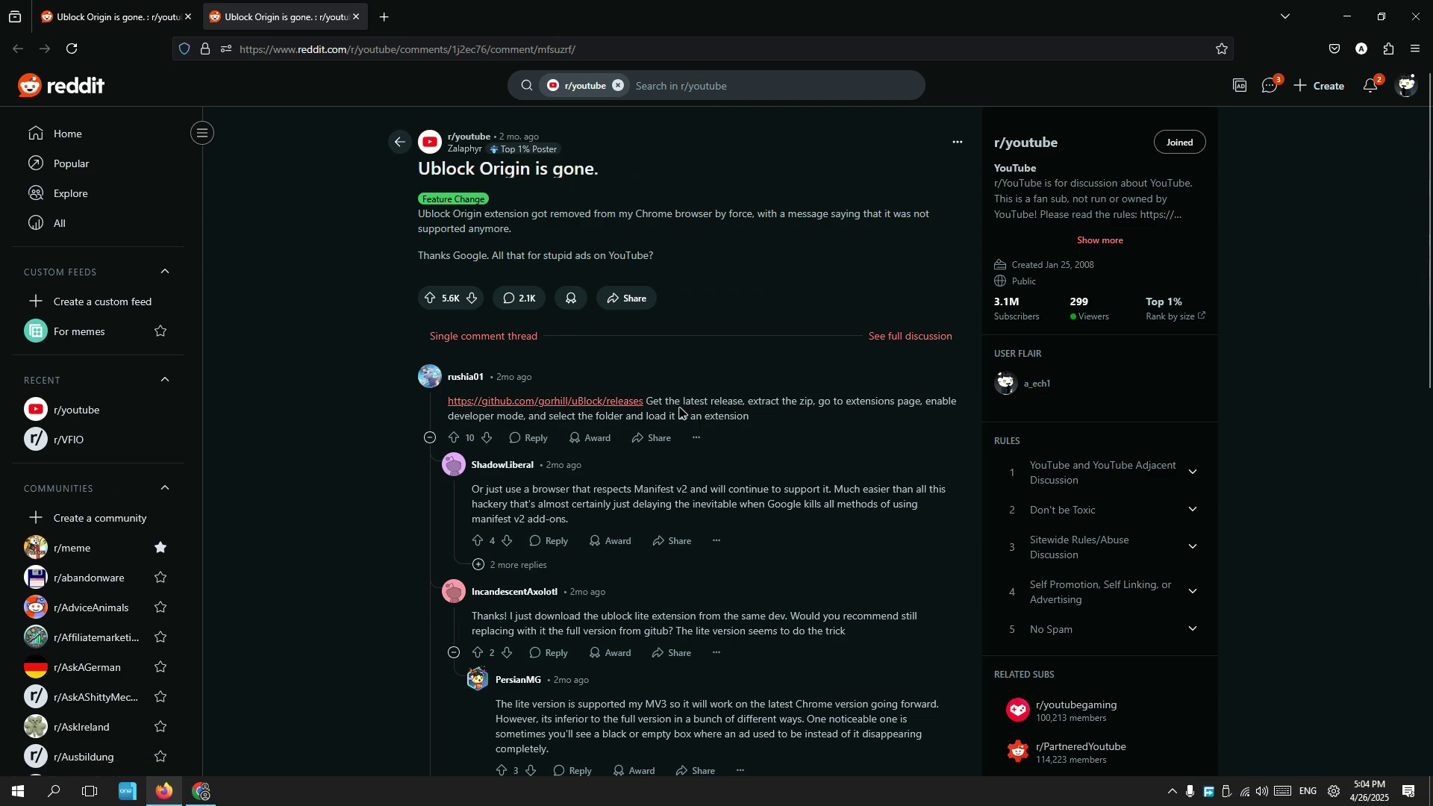
left_click(597, 405)
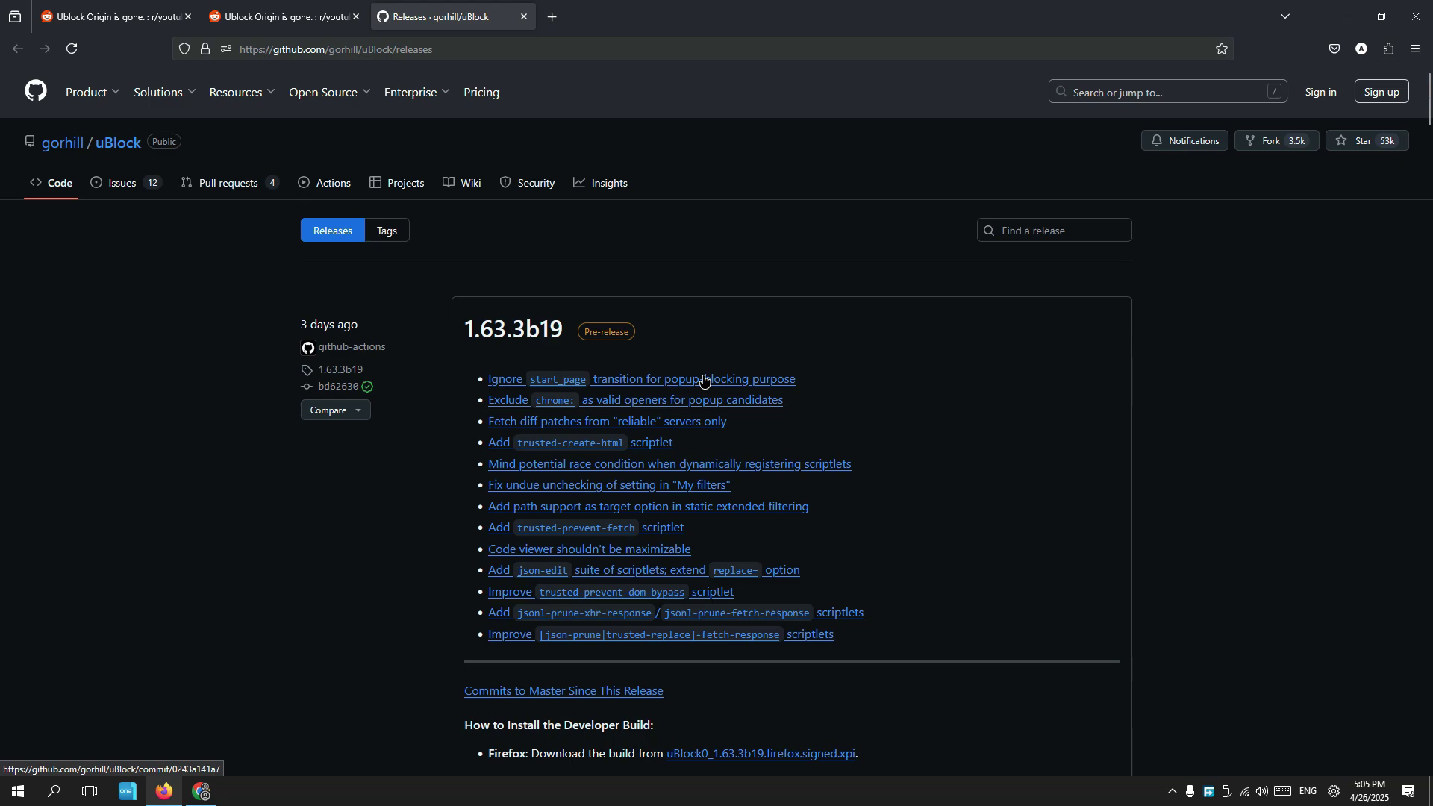
Open the Chrome Web Store link for Chromium under release 1.63.3b19 and decline the suggestion to switch to Chrome.
scroll(683, 403, "down", 5)
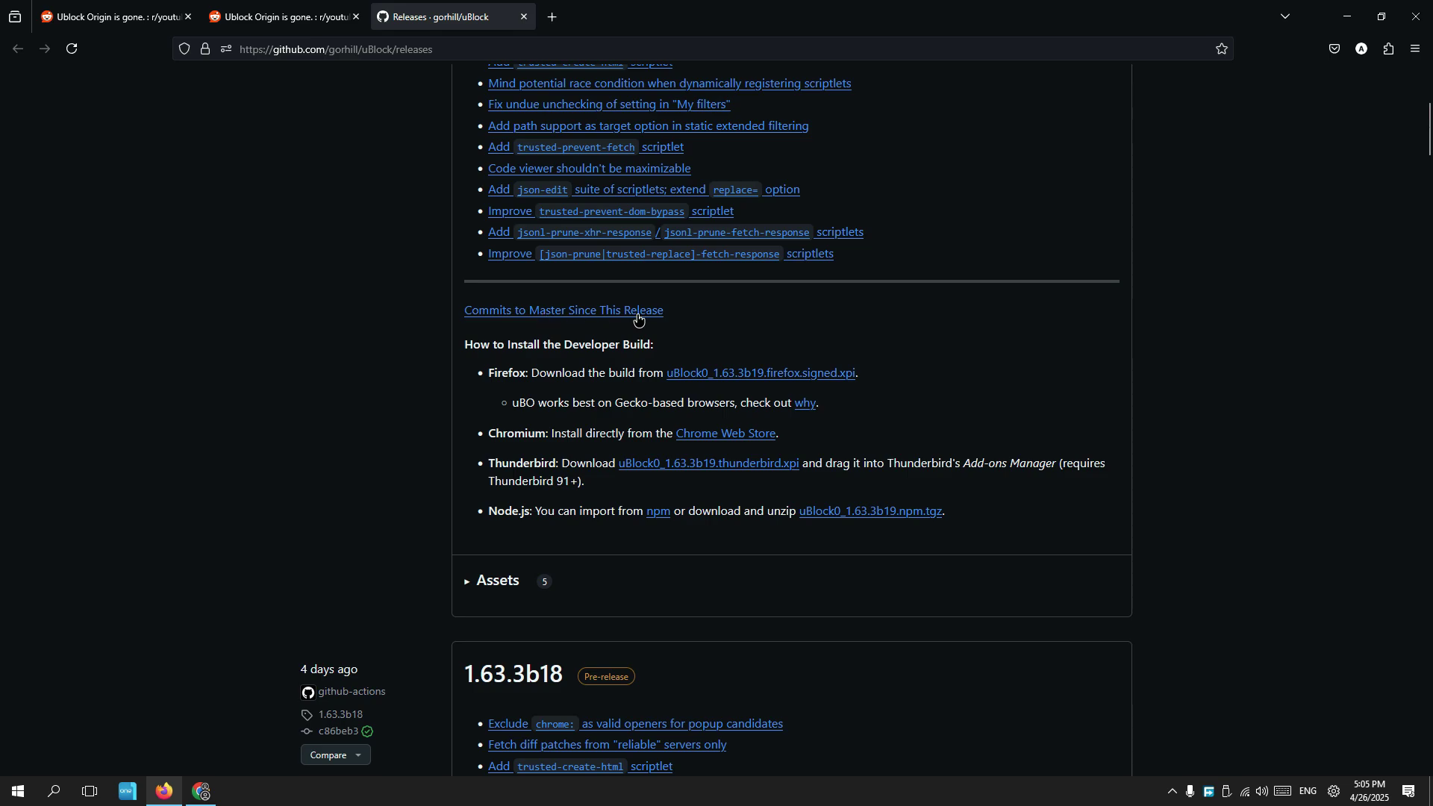
left_click(725, 435)
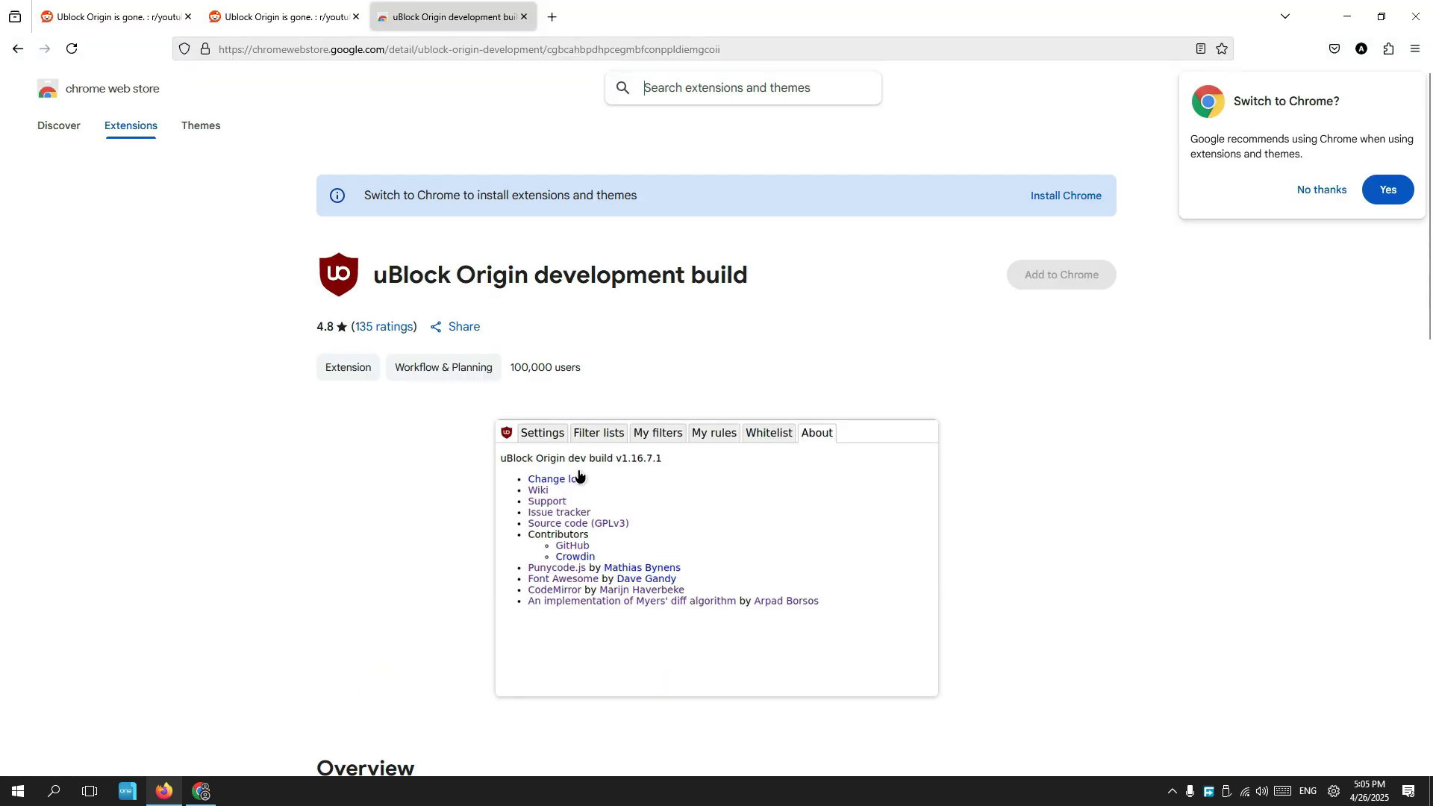
left_click(1322, 189)
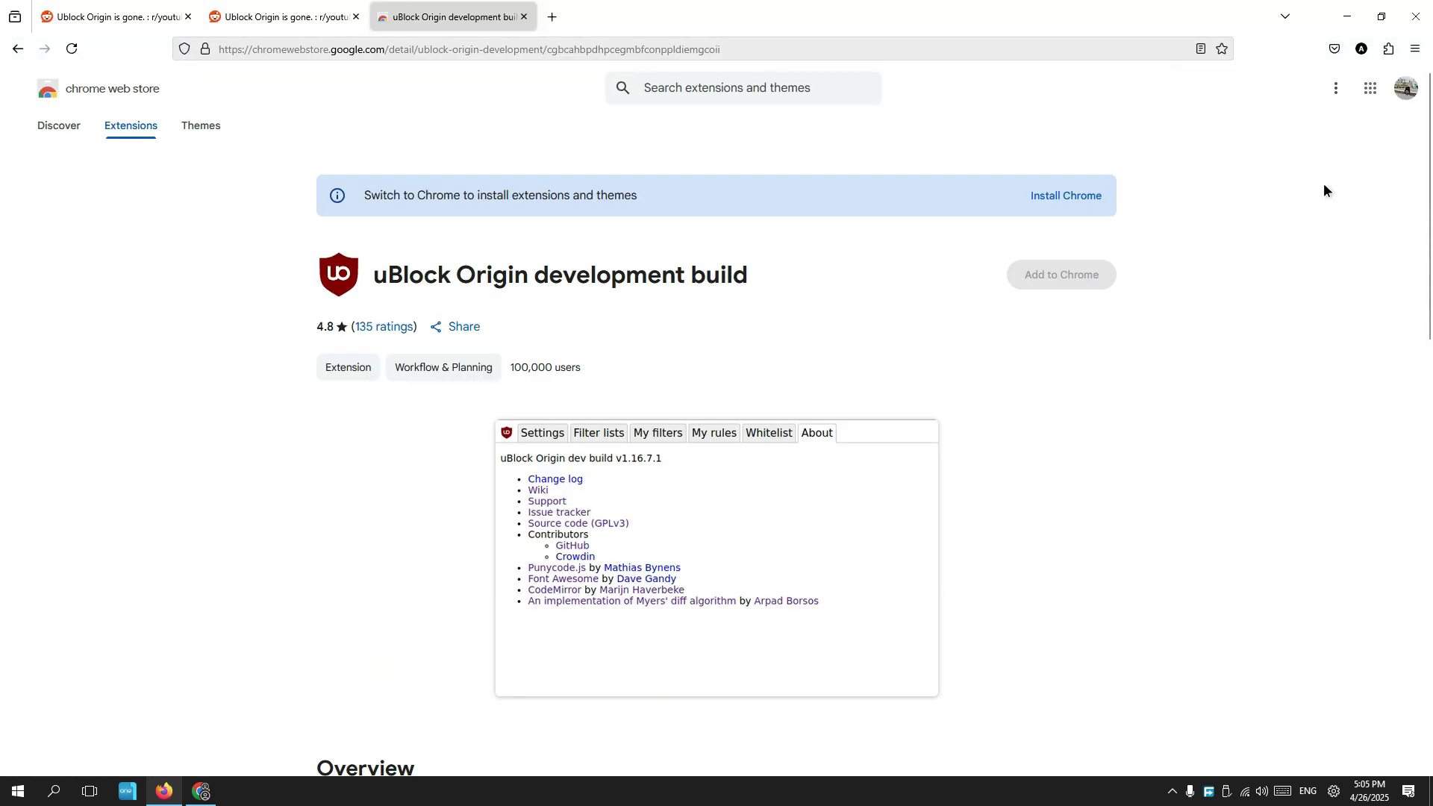
Show the Reddit comment about the GitHub releases and arrange the Firefox and Chrome windows side by side.
left_click(301, 6)
left_click_drag(556, 403, 642, 177)
left_click_drag(890, 7, 4, 359)
left_click(1002, 185)
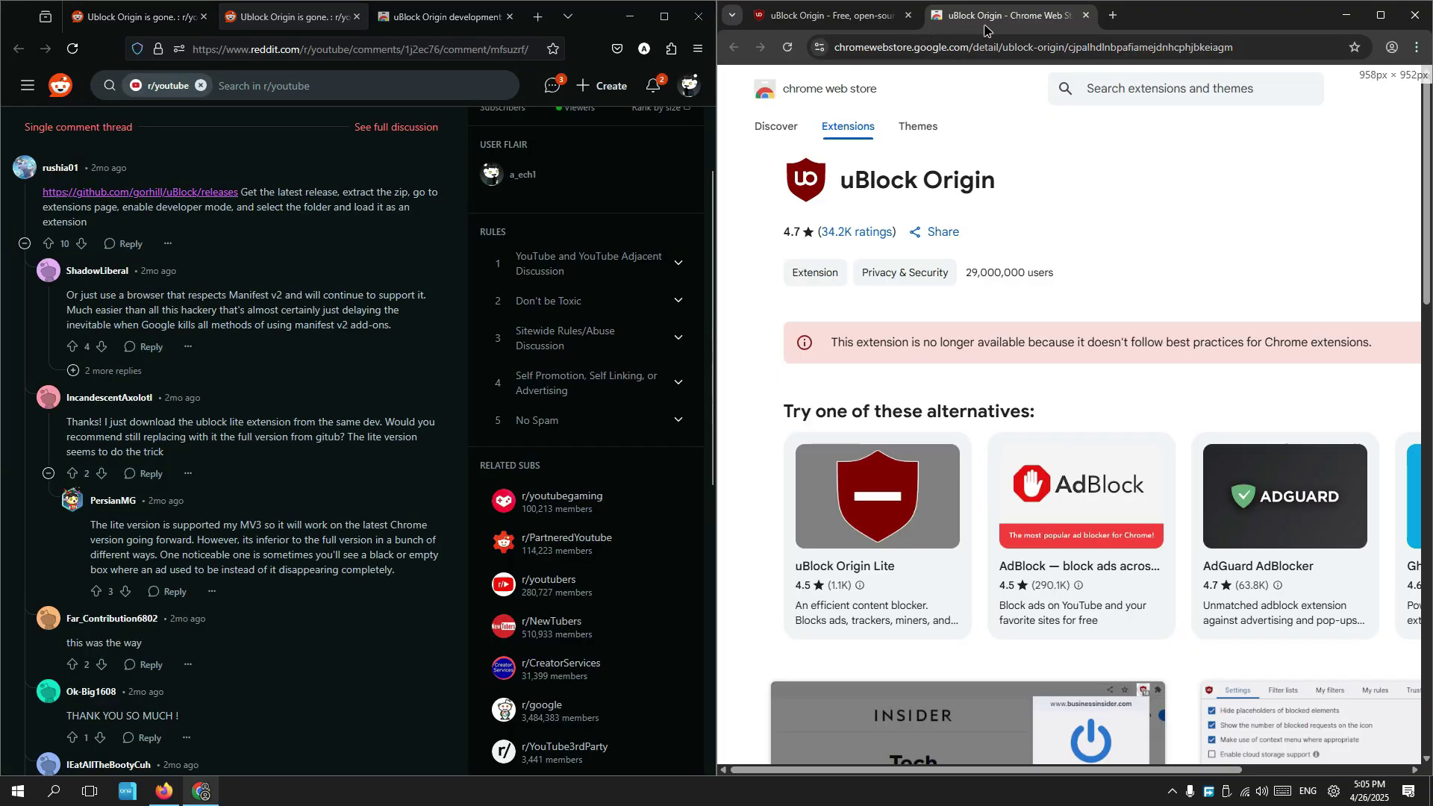
Open the uBlock Origin development build's store listing in a new Chrome tab, using the page address copied from Firefox.
left_click(1112, 16)
left_click_drag(141, 191, 1128, 45)
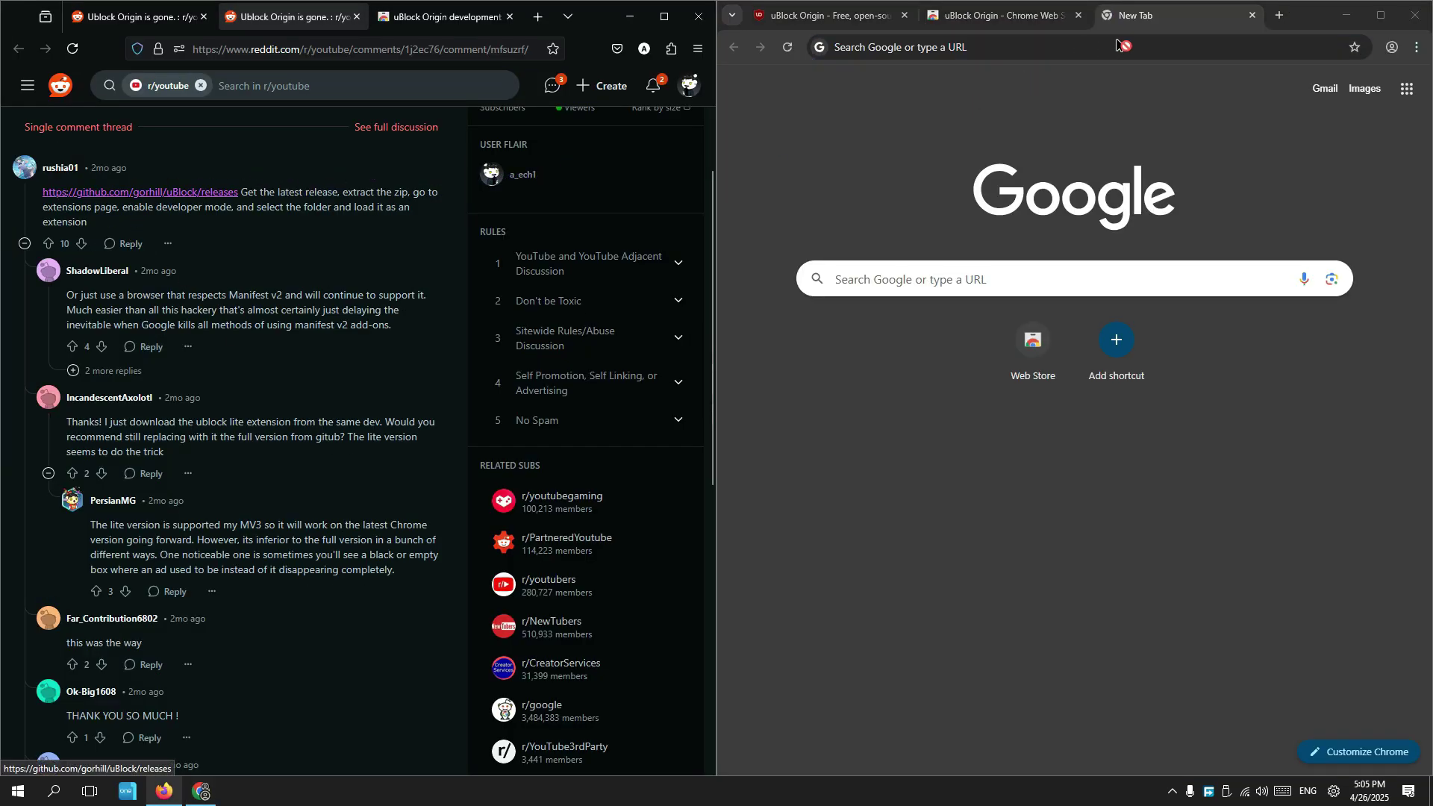
left_click(481, 46)
left_click(440, 17)
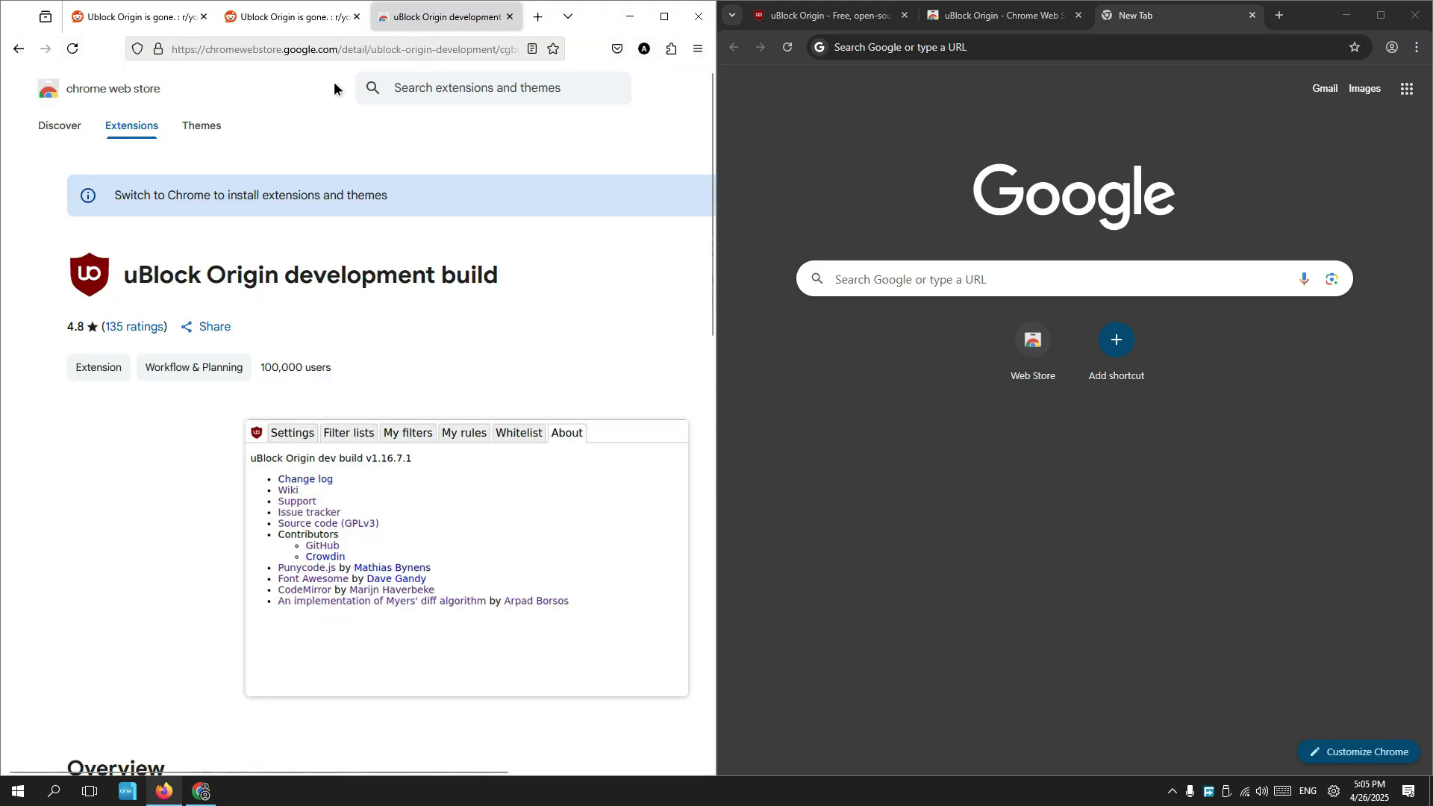
right_click(266, 49)
left_click(316, 137)
right_click(947, 47)
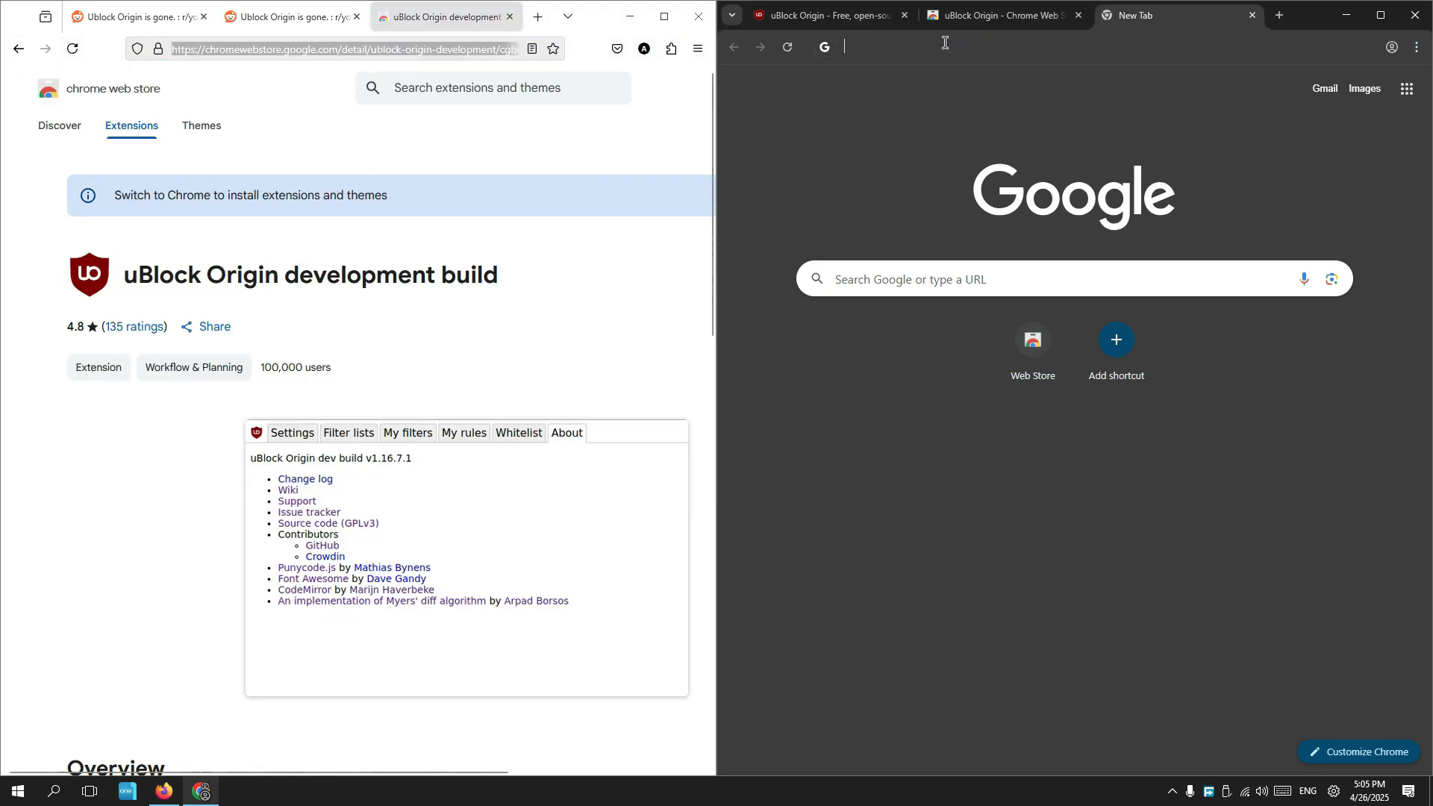
left_click(998, 171)
key("Return")
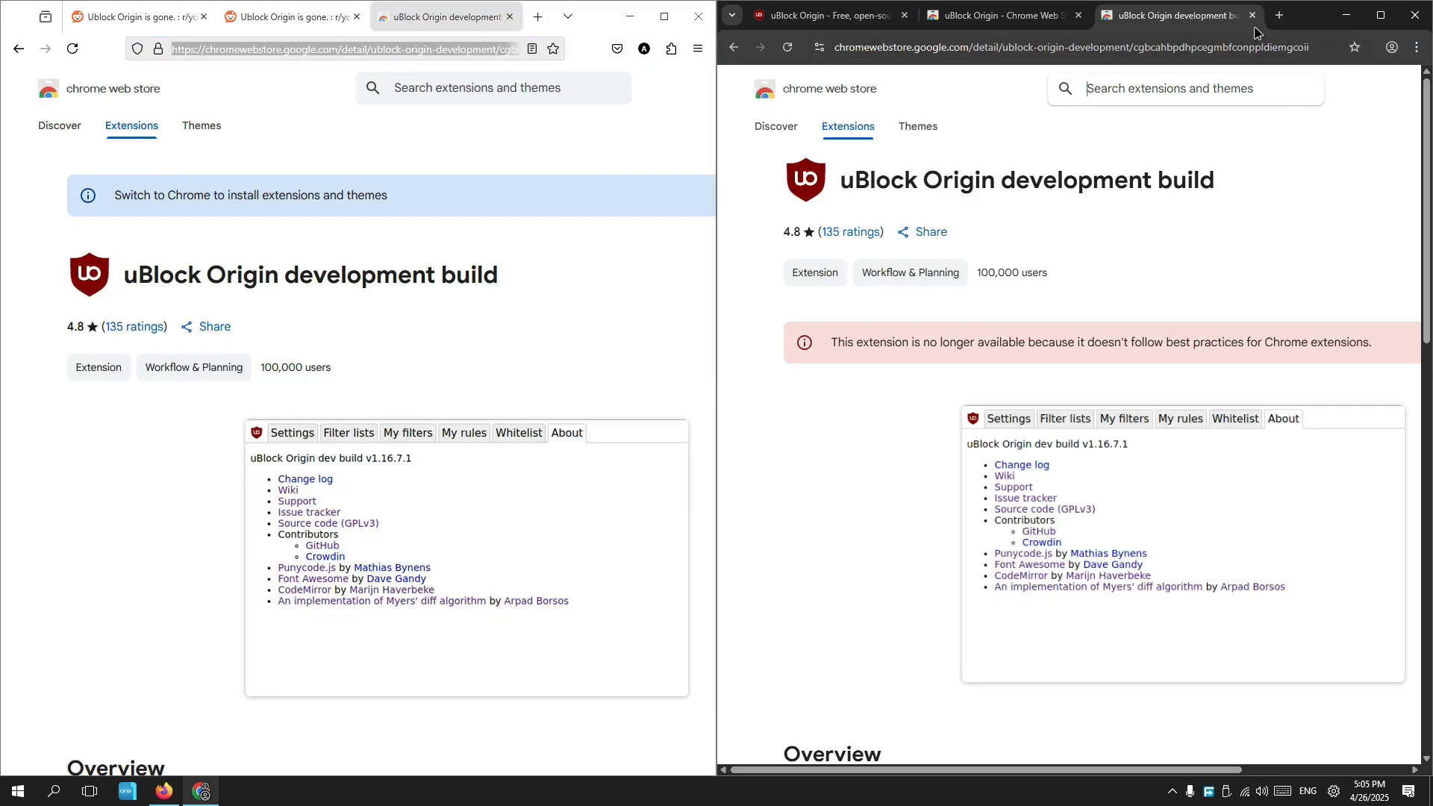
Maximize Firefox and open the GitHub uBlock releases link from the Reddit comment again.
left_click_drag(430, 6, 448, 16)
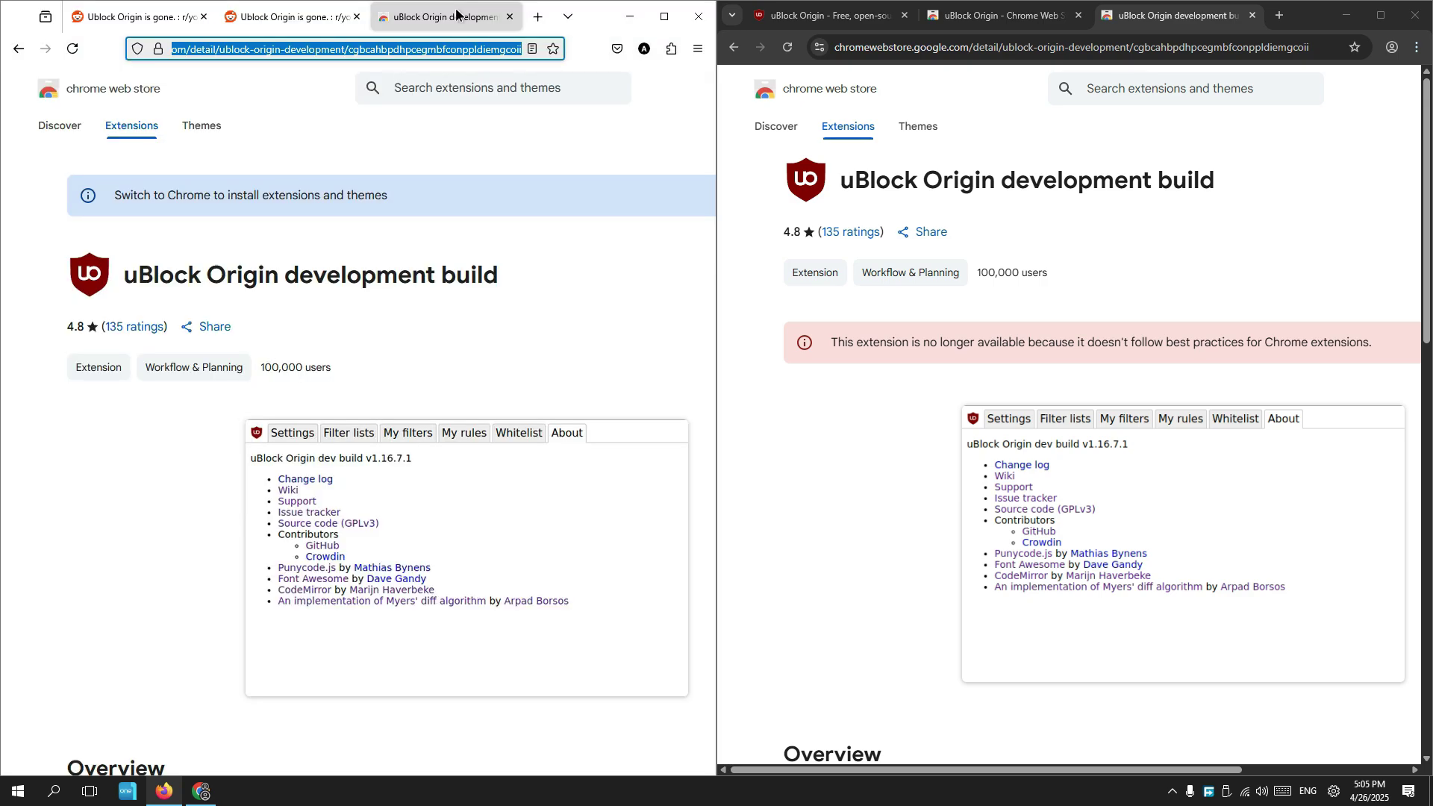
left_click(657, 16)
left_click(280, 17)
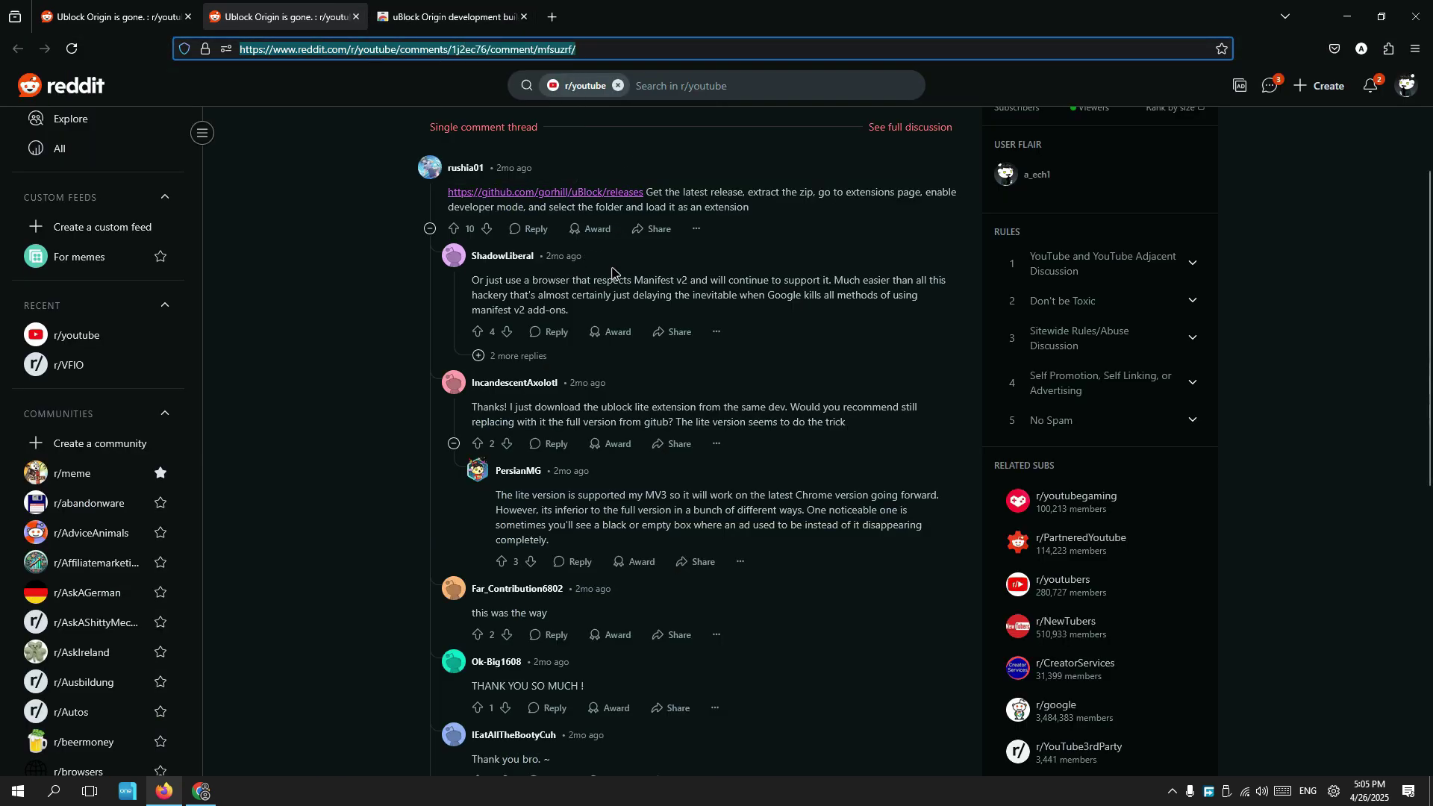
scroll(646, 263, "up", 1)
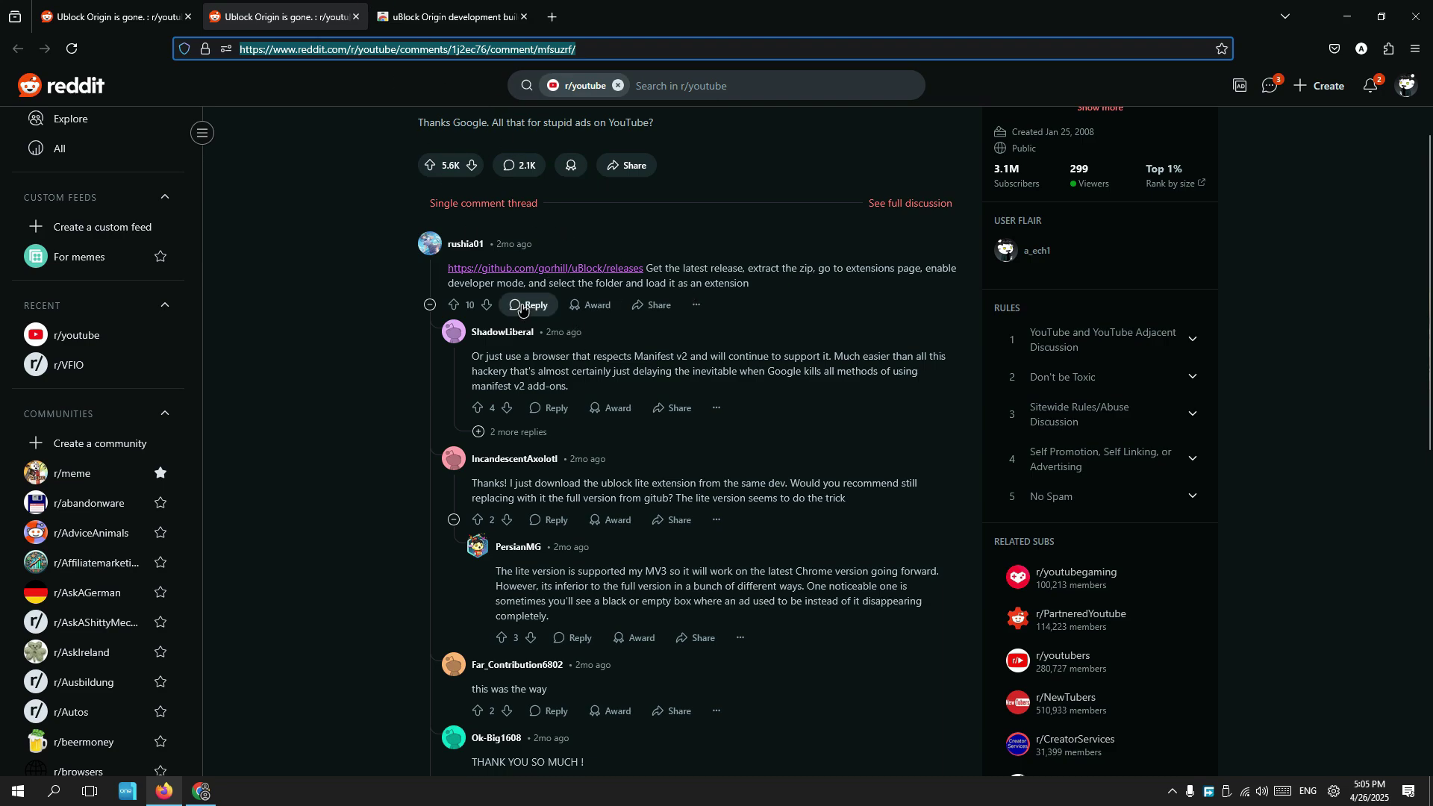
left_click(515, 270)
Expand the assets of release 1.63.3b19 and download uBlock0_1.63.3b19.chromium.zip.
scroll(650, 490, "down", 3)
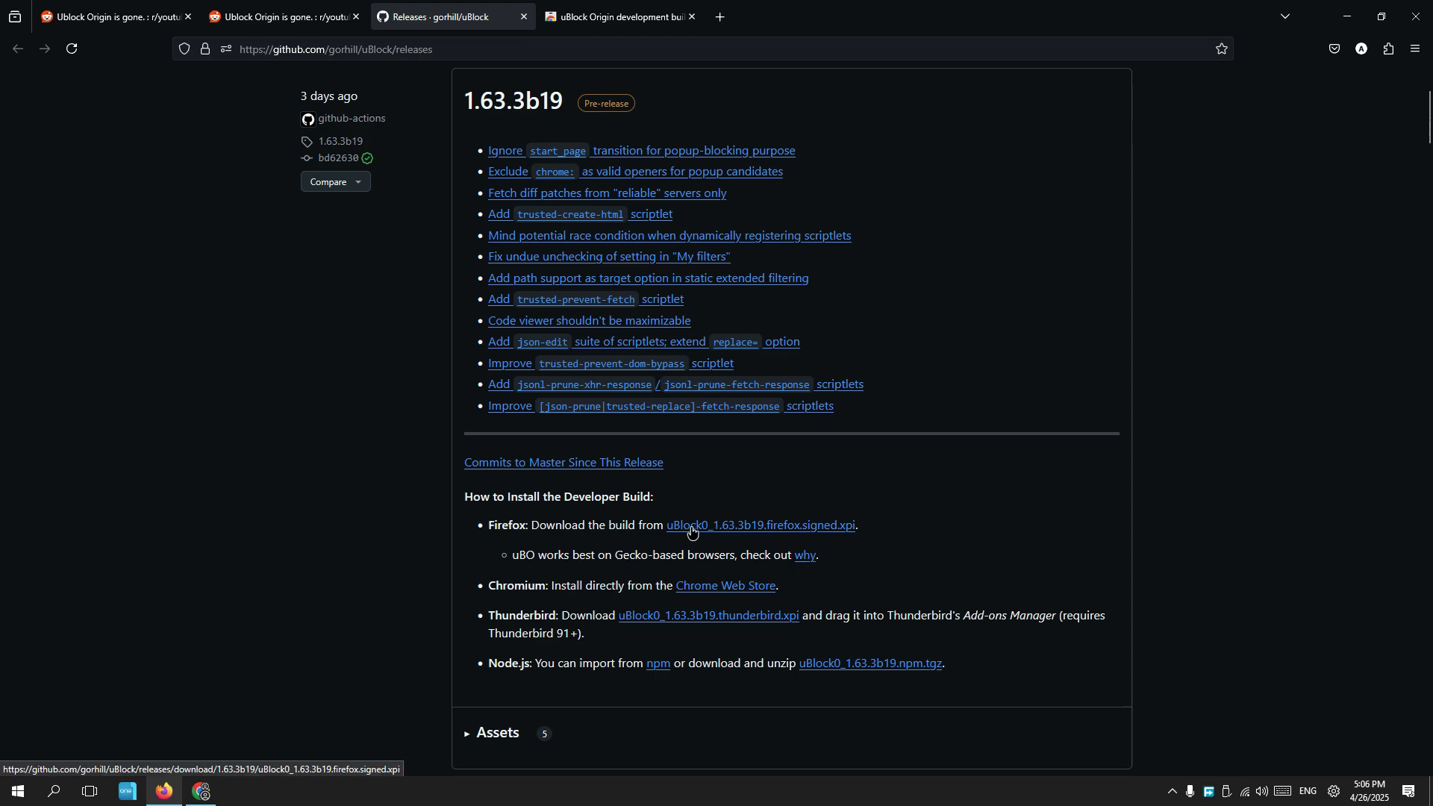
scroll(896, 491, "up", 2)
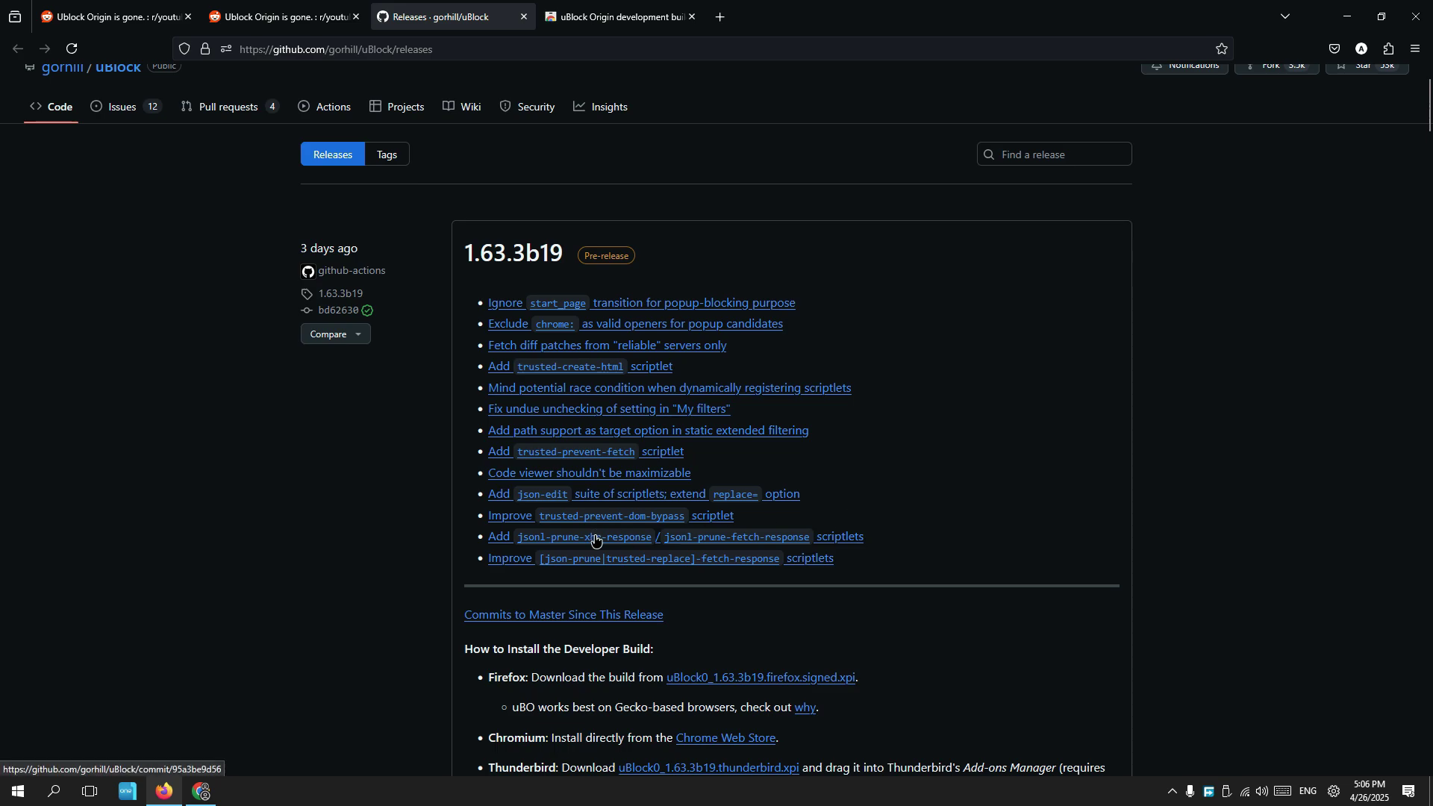
scroll(536, 448, "down", 12)
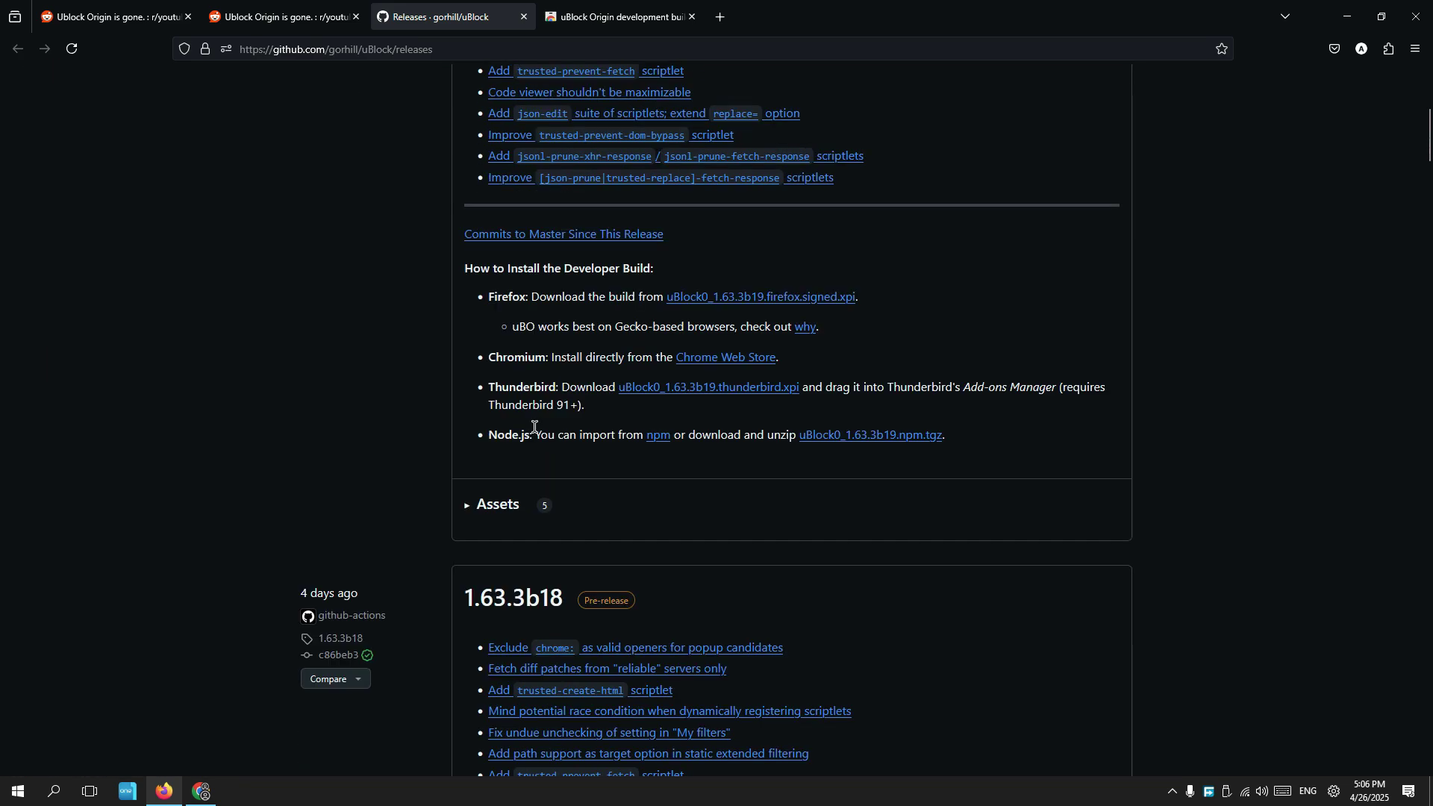
scroll(534, 432, "up", 5)
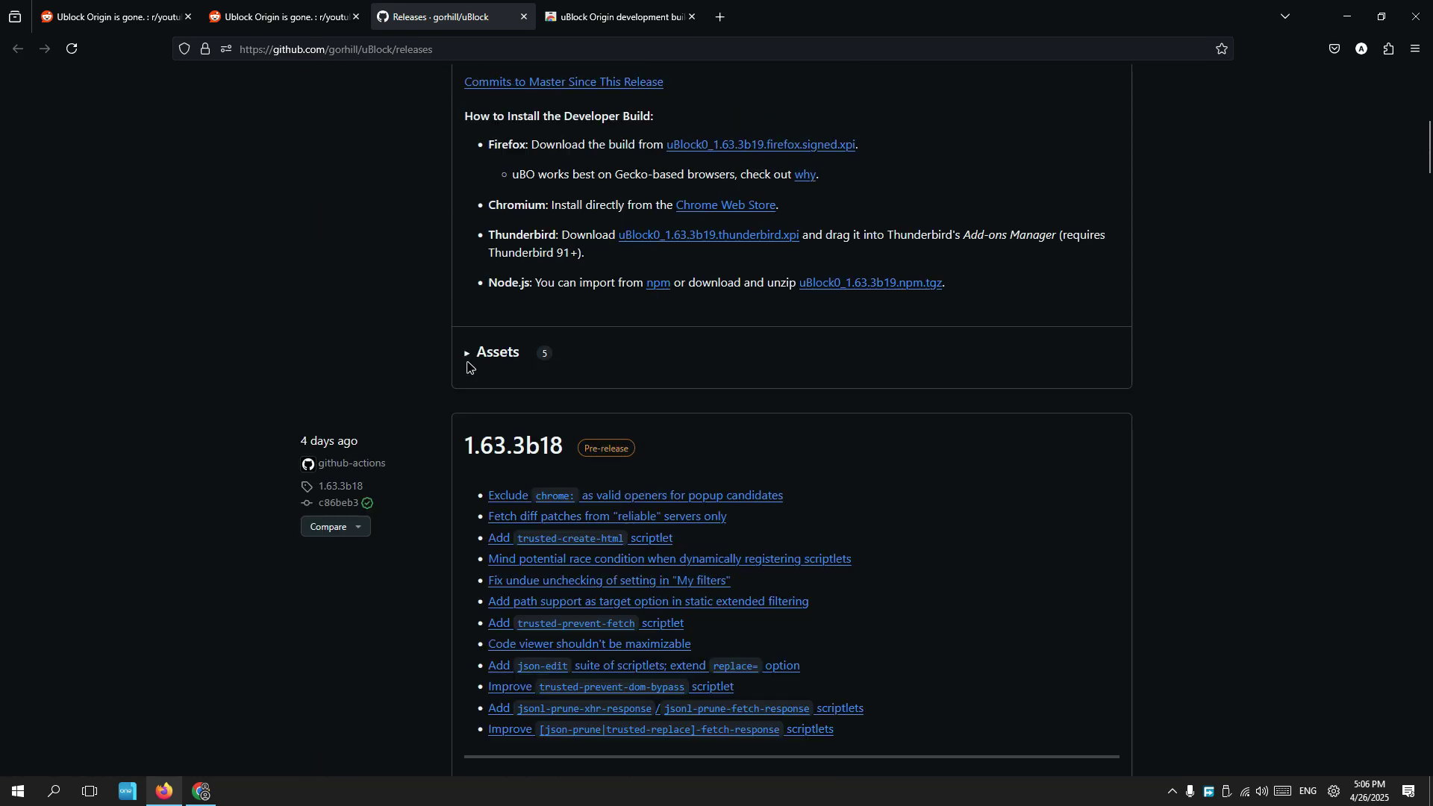
left_click(471, 355)
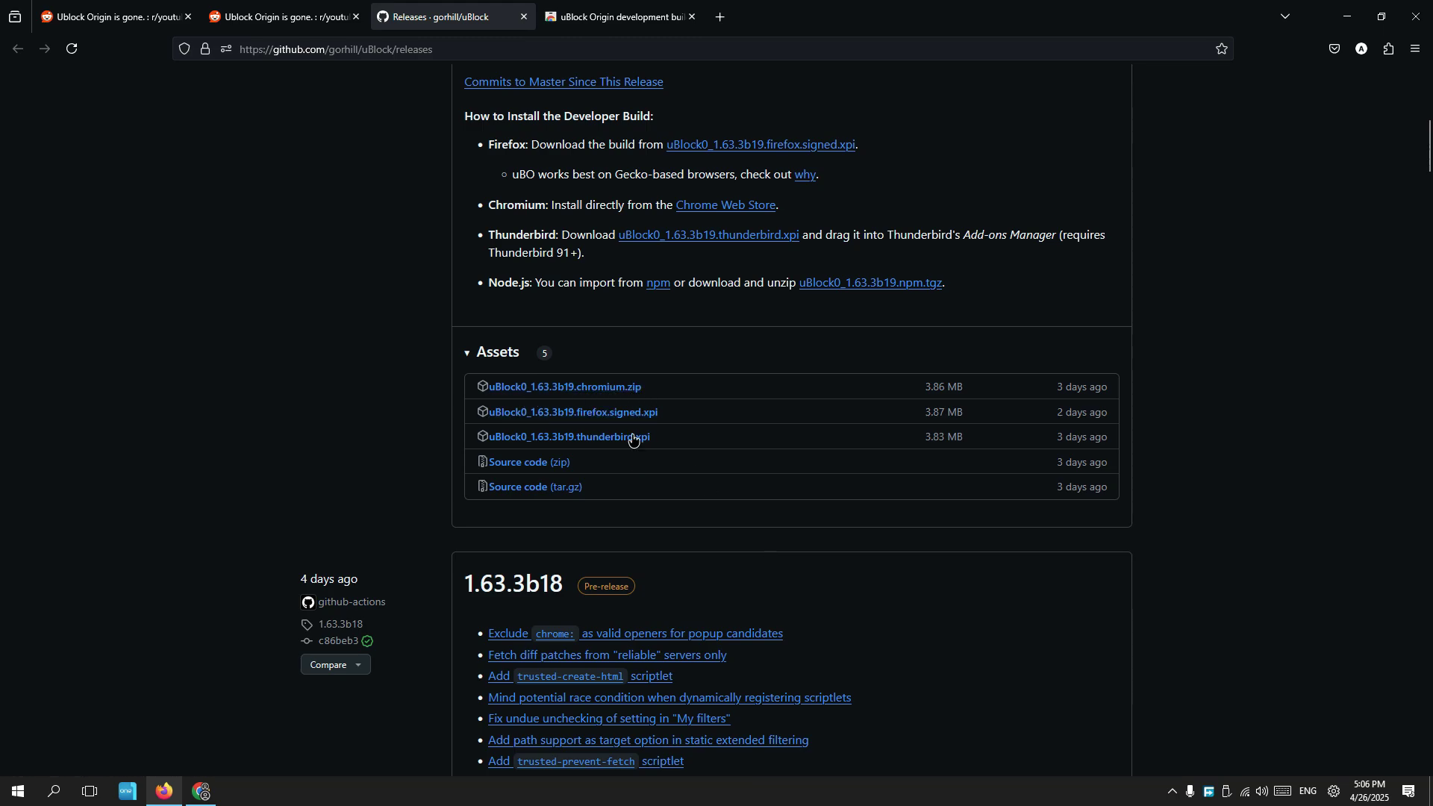
left_click(630, 388)
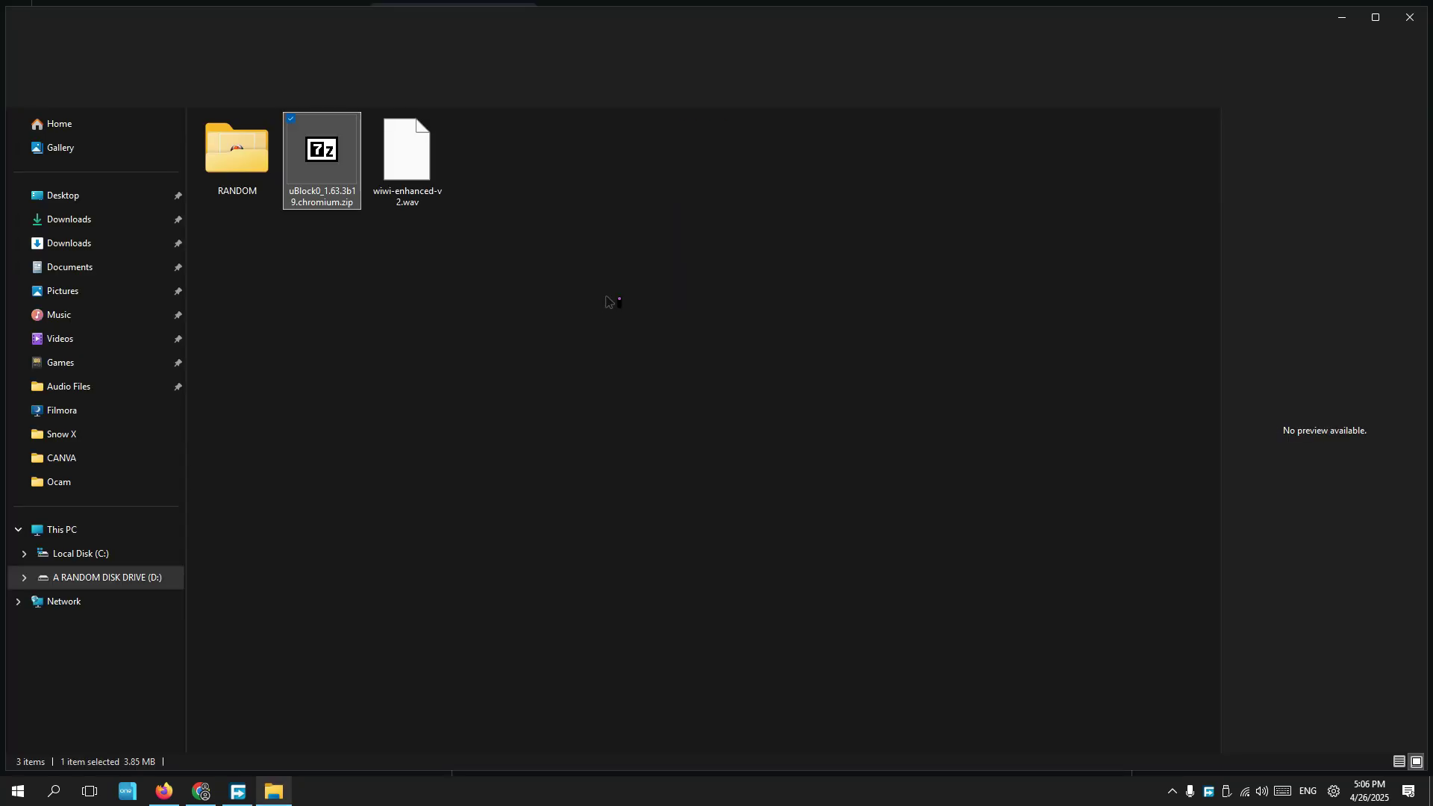
Open the downloaded uBlock0_1.63.3b19.chromium.zip from the Downloads folder in 7-Zip.
right_click(314, 165)
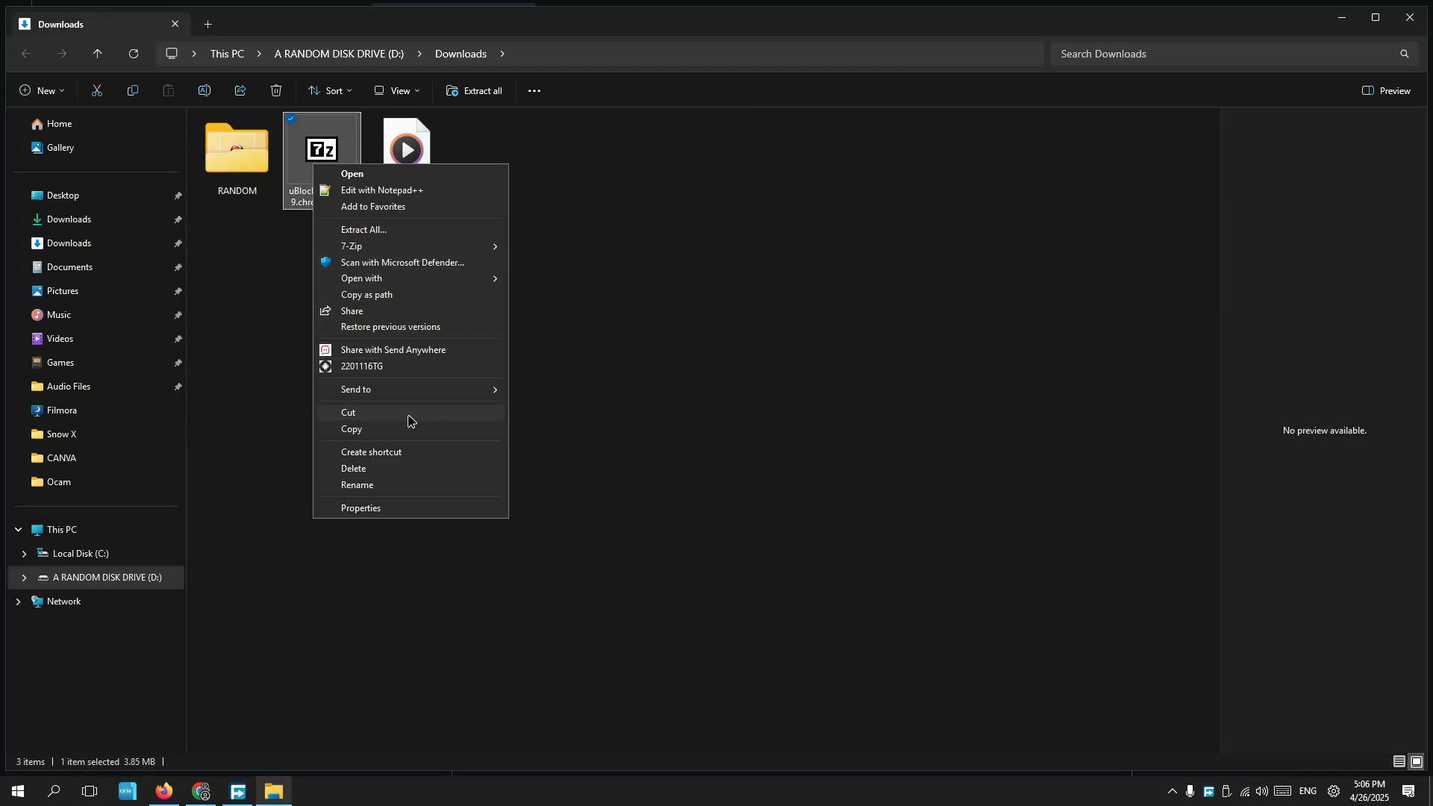
left_click(353, 174)
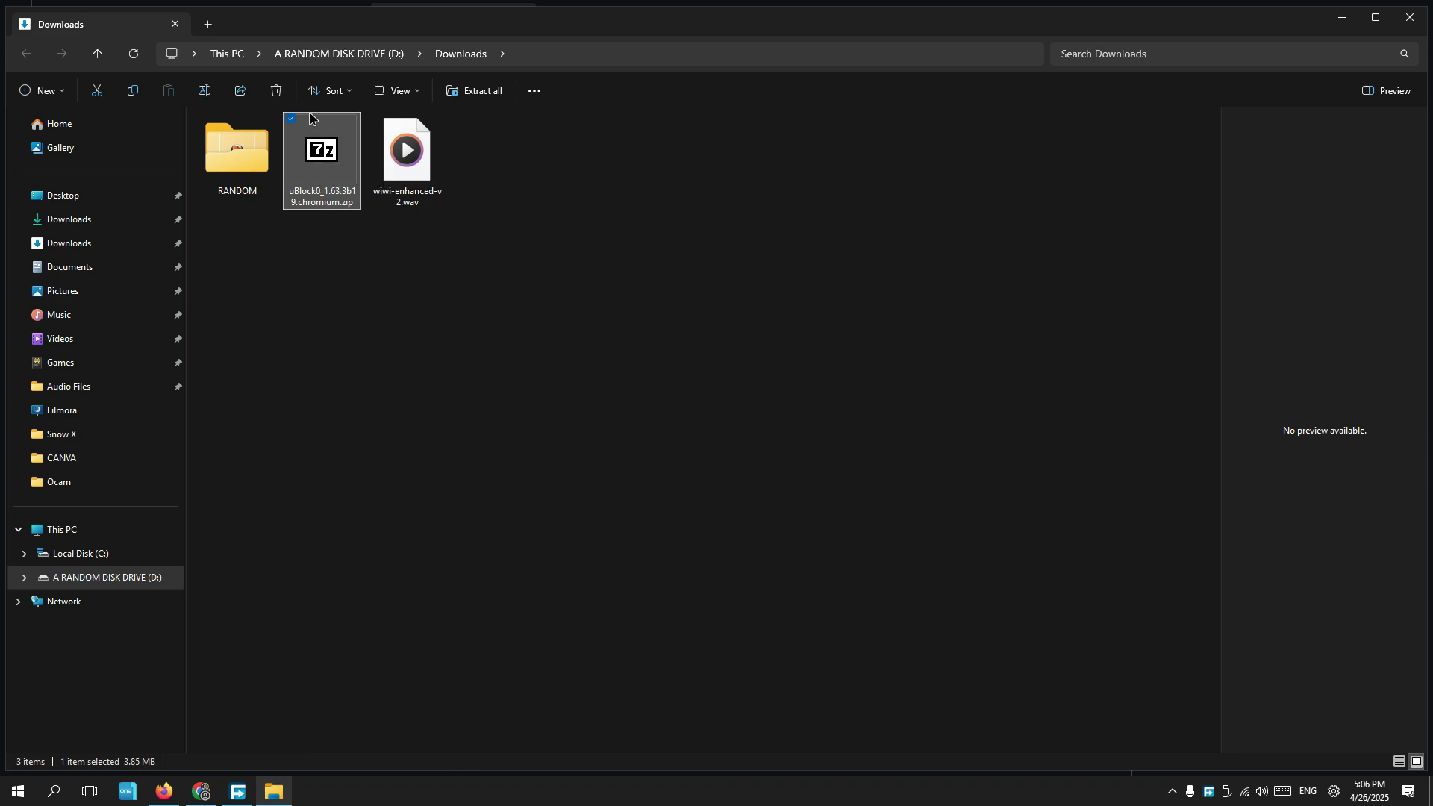
left_click(1014, 271)
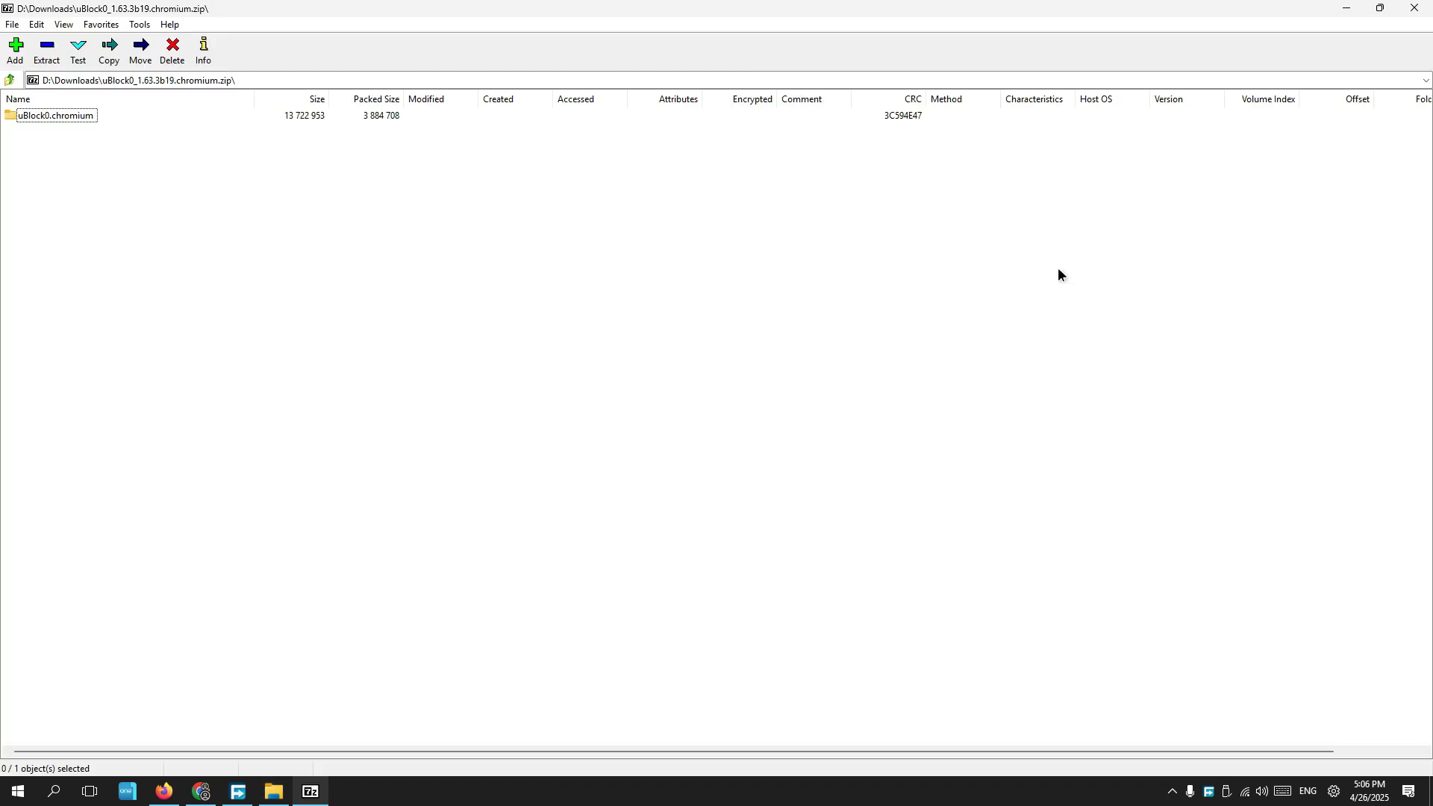
Minimize the 7-Zip, File Explorer and Free Download Manager windows and return to the assets of release 1.63.3b19 on GitHub.
left_click(1347, 9)
left_click(1343, 18)
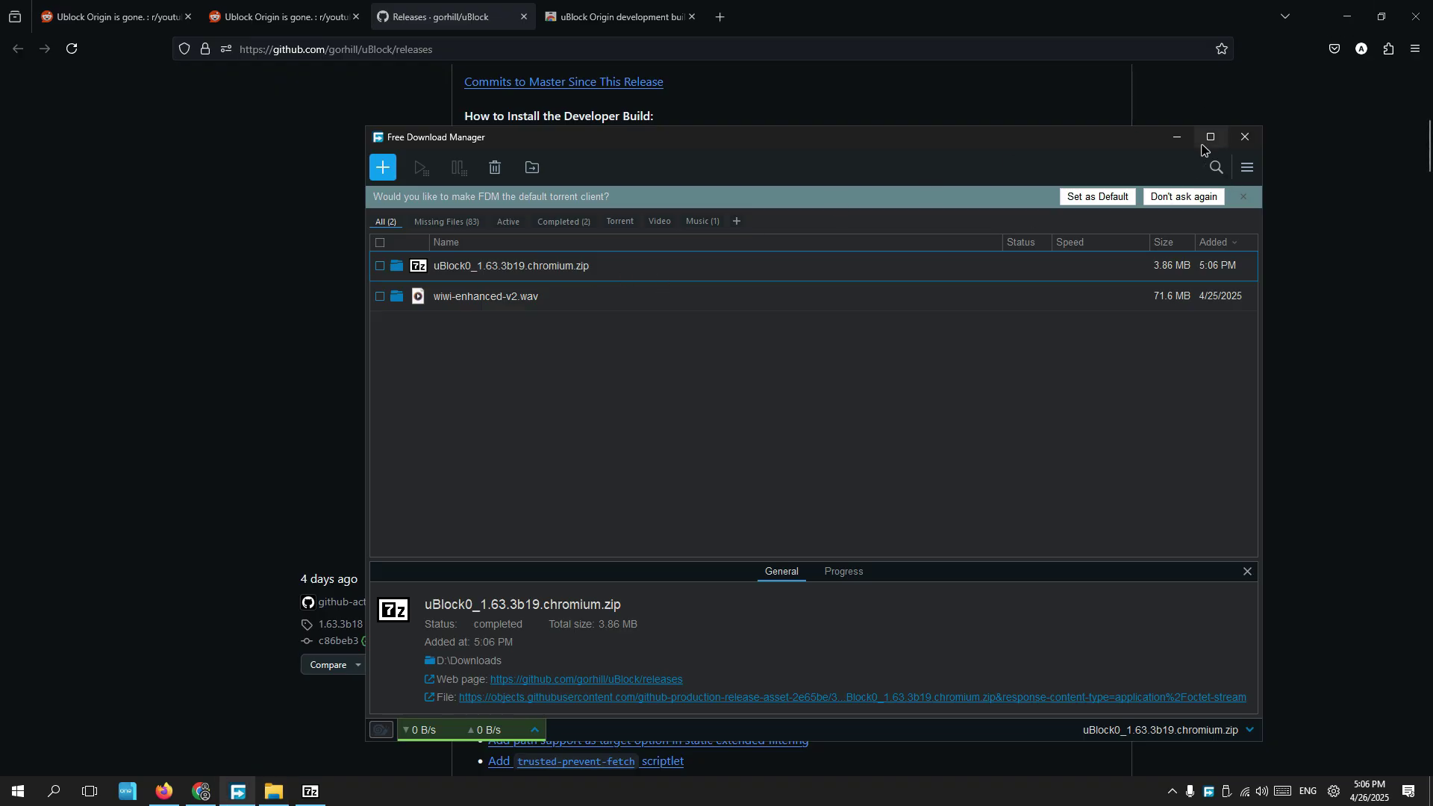
left_click(1177, 142)
scroll(589, 422, "up", 3)
scroll(597, 373, "down", 5)
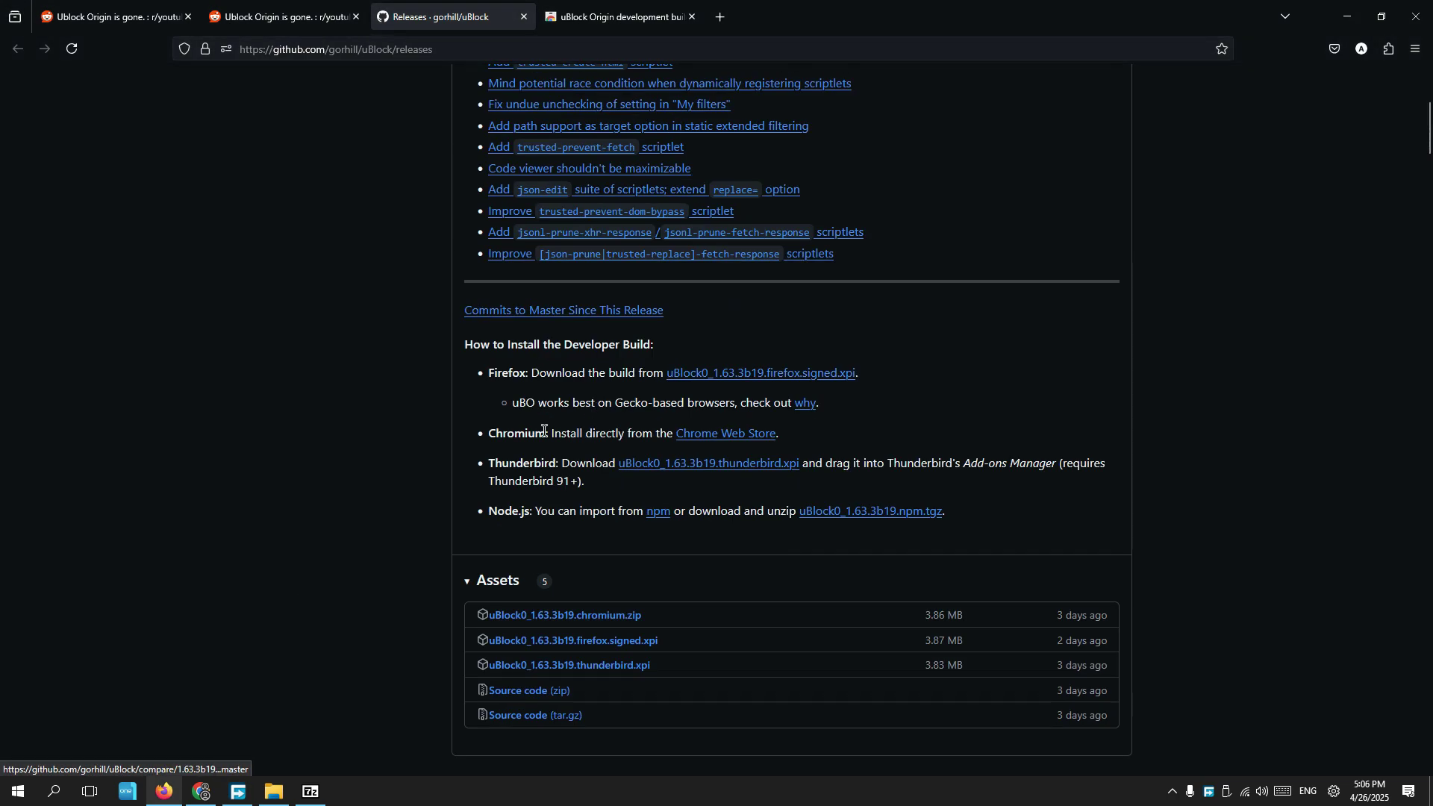
Leave Firefox, switch to Chrome, open the extensions page from the settings and enable developer mode.
left_click(283, 16)
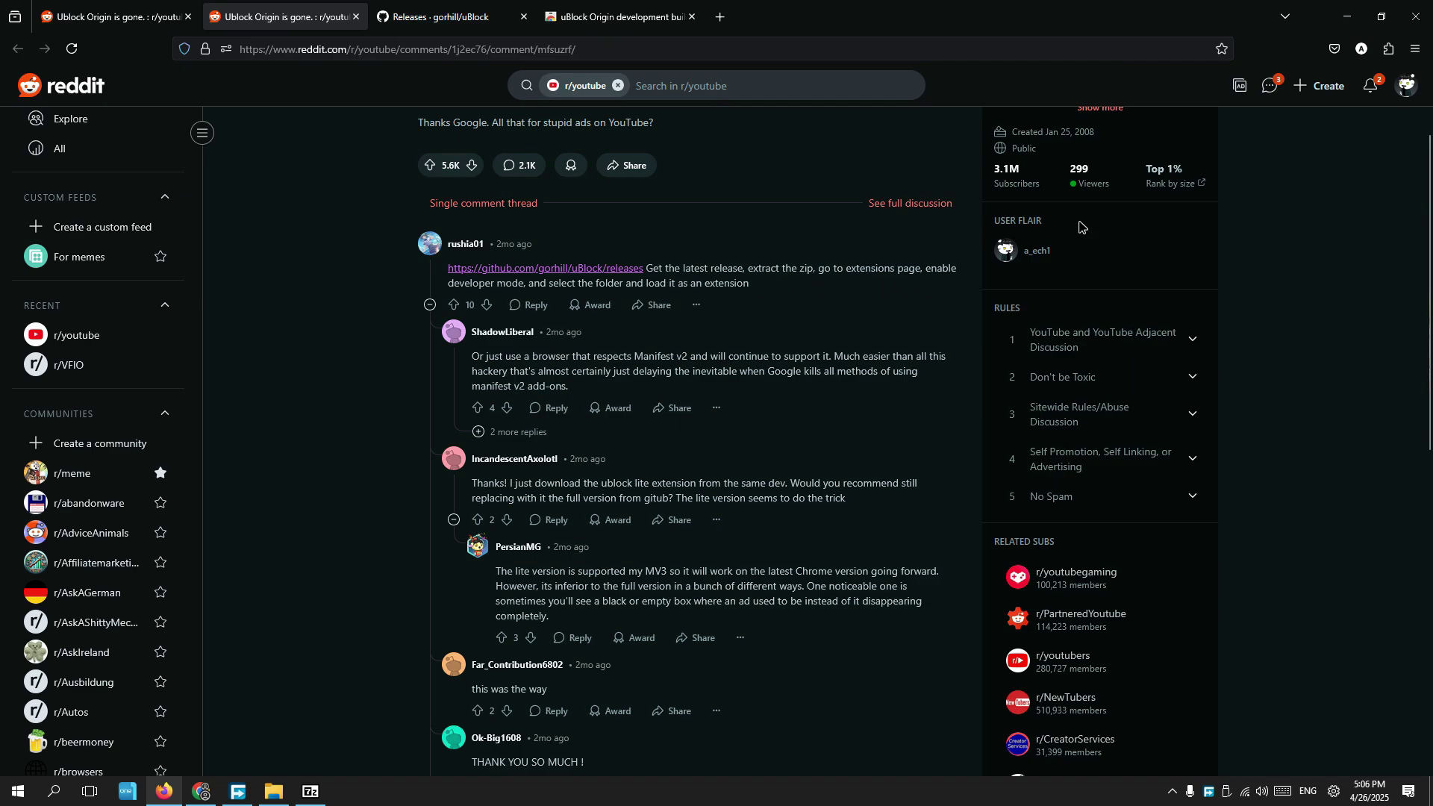
left_click(1347, 16)
left_click_drag(1321, 19, 983, 2)
left_click(1418, 47)
left_click(1232, 582)
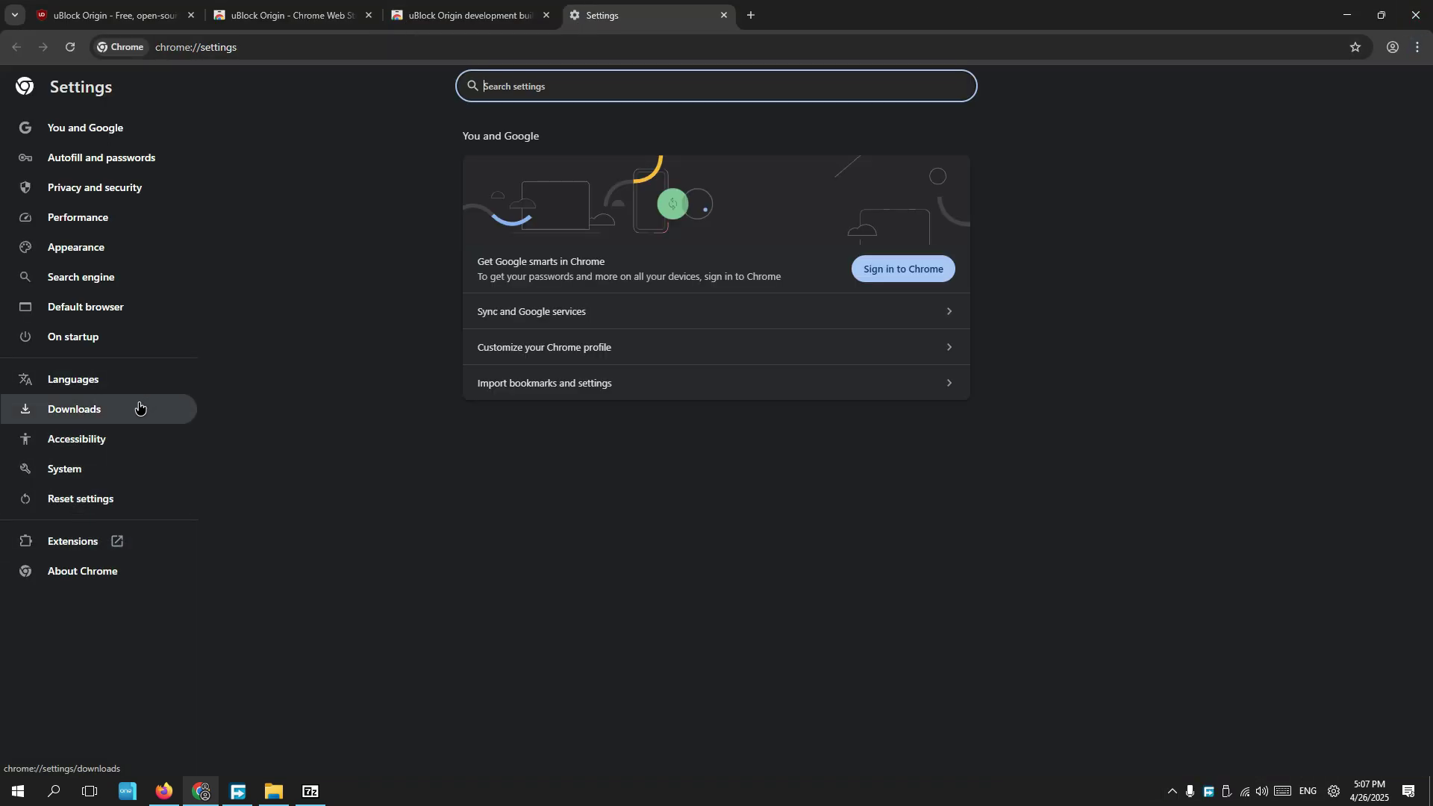
left_click(72, 541)
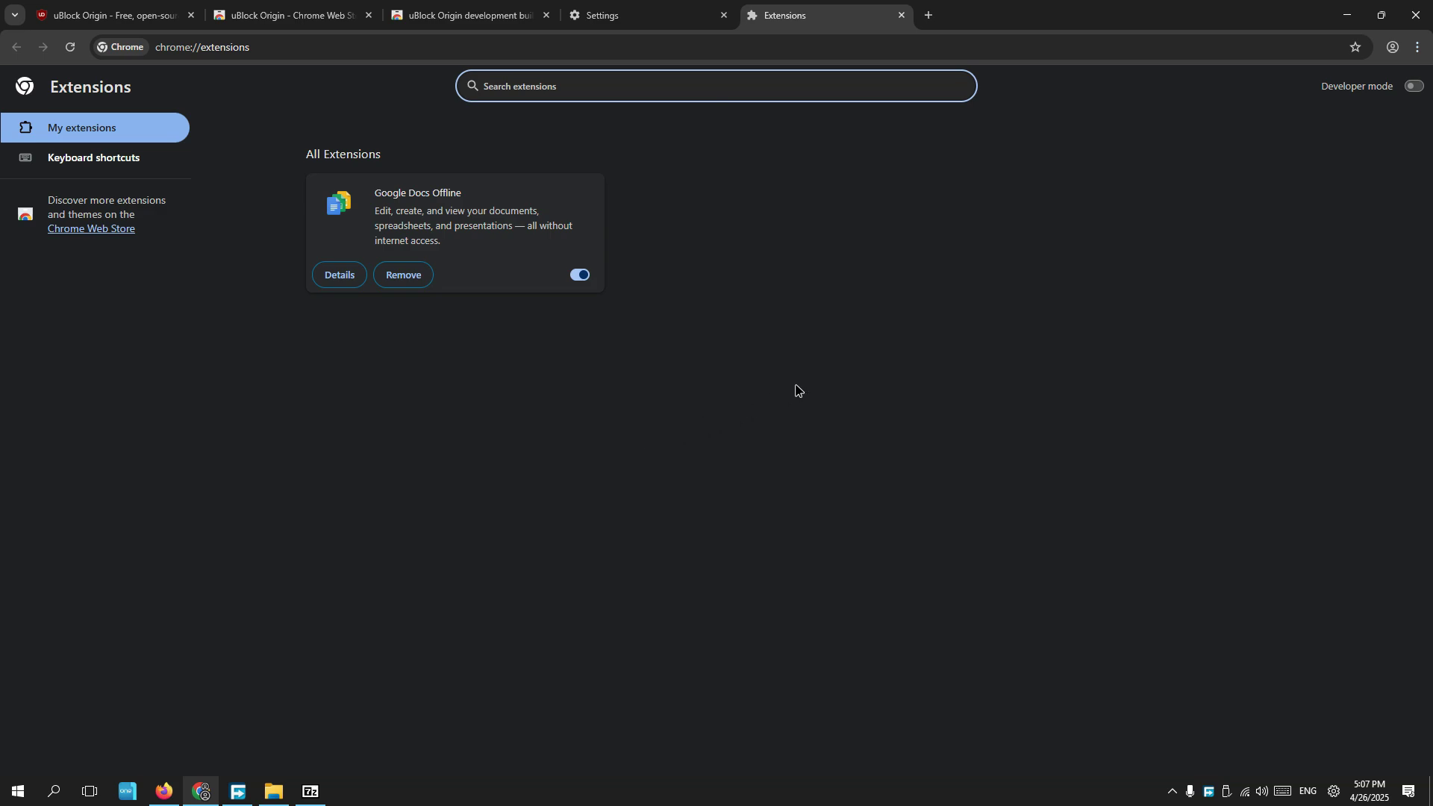
left_click(1415, 88)
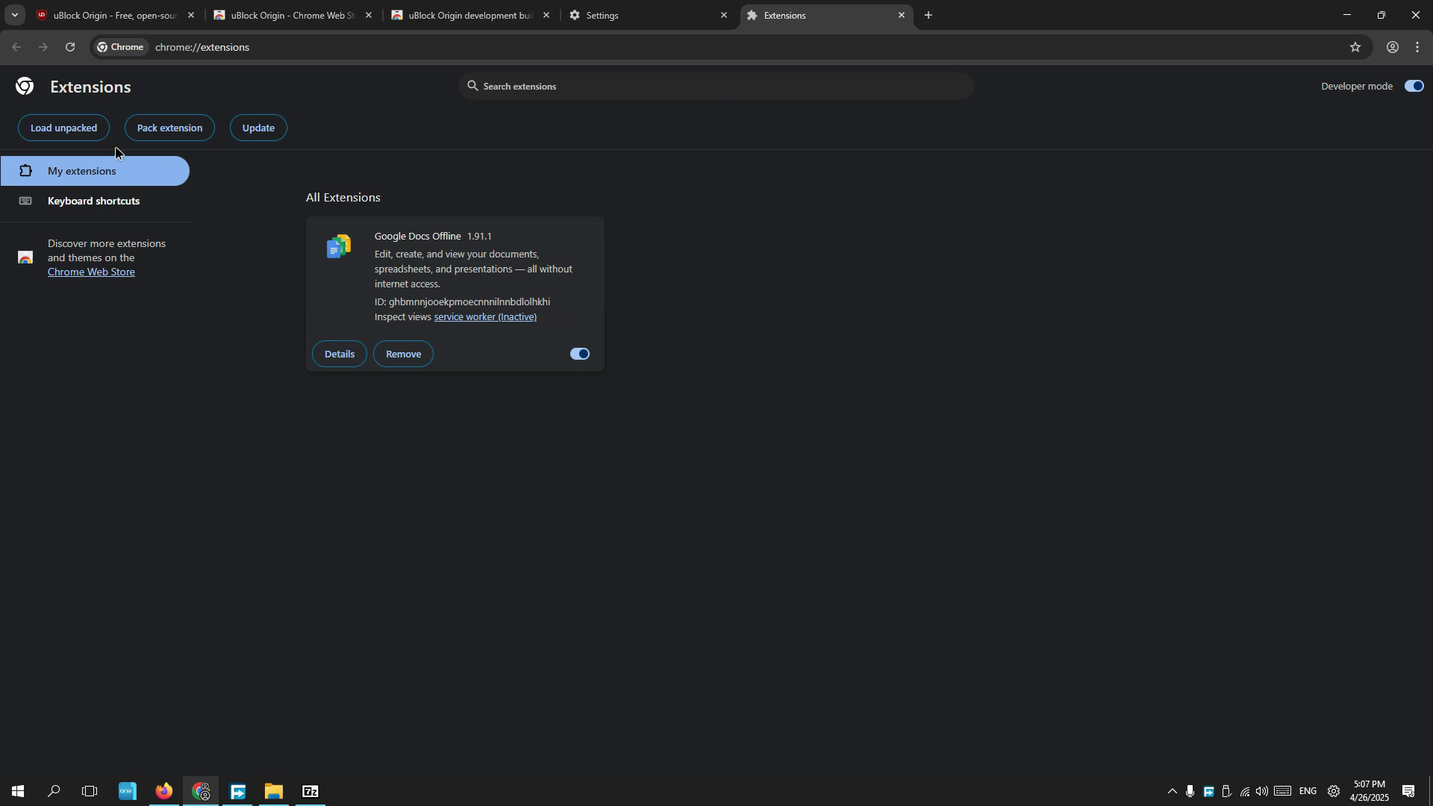
Extract uBlock0_1.63.3b19.chromium.zip into the Downloads folder in File Explorer and look inside the extracted uBlock0.chromium folder.
left_click(1360, 7)
left_click(273, 792)
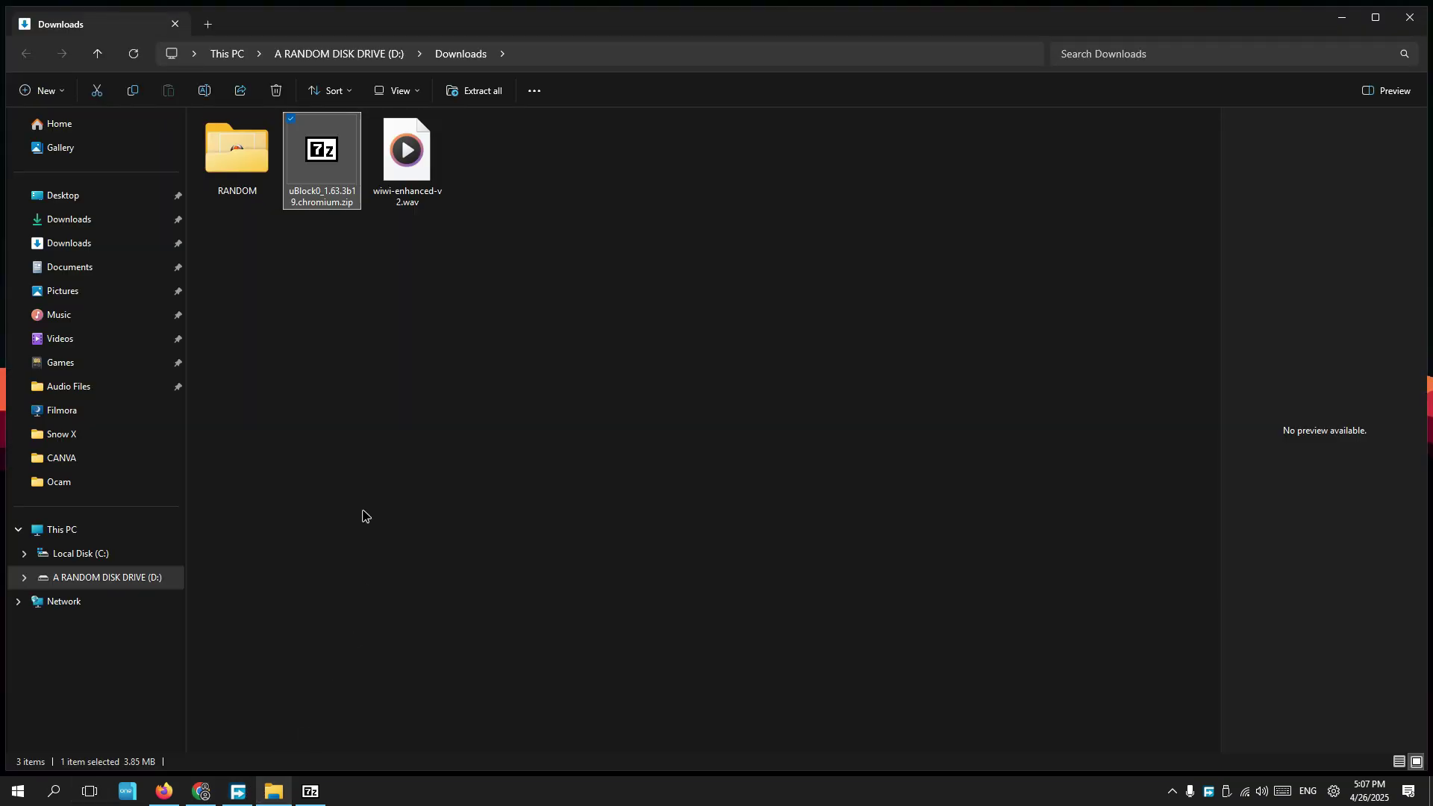
right_click(320, 180)
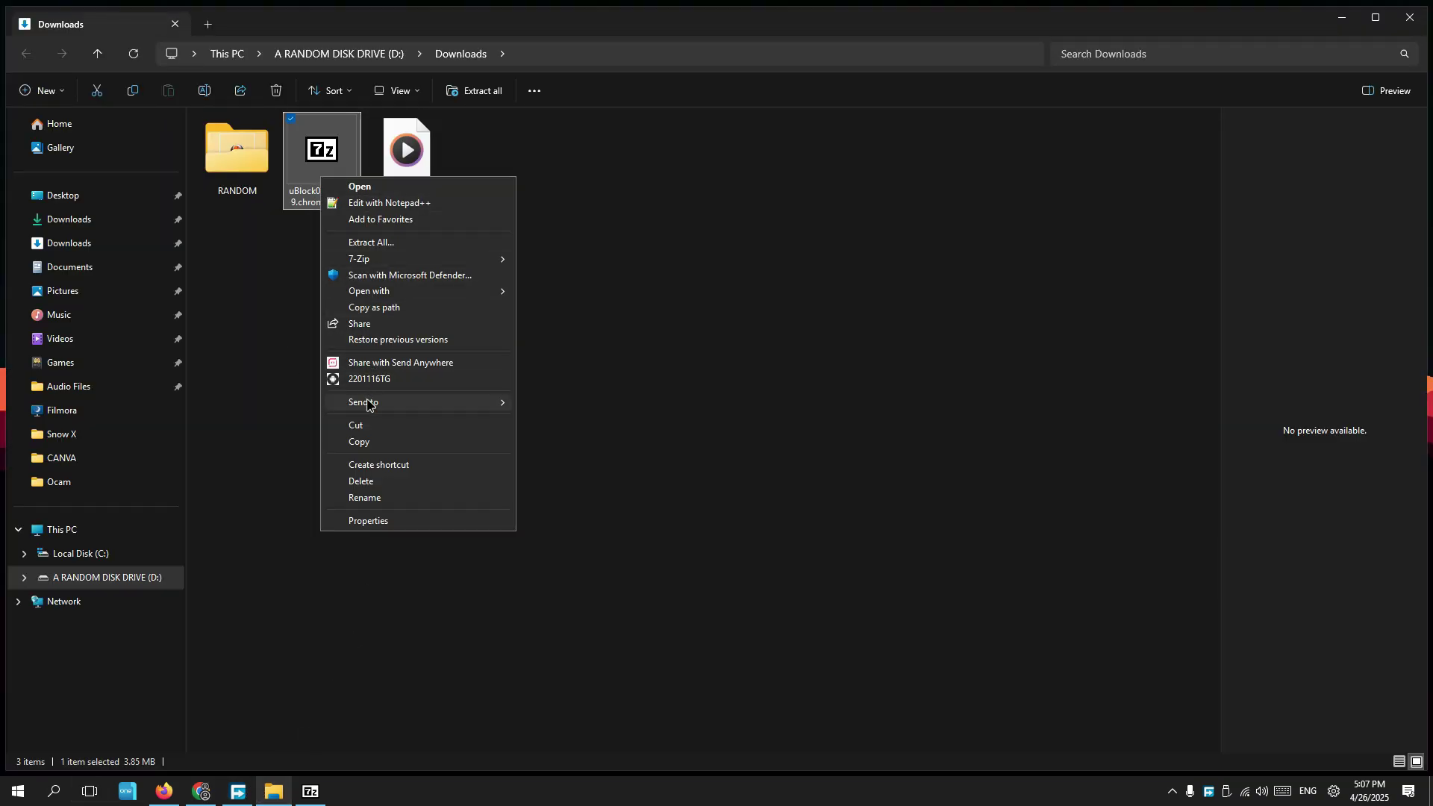
mouse_move(501, 263)
left_click(565, 308)
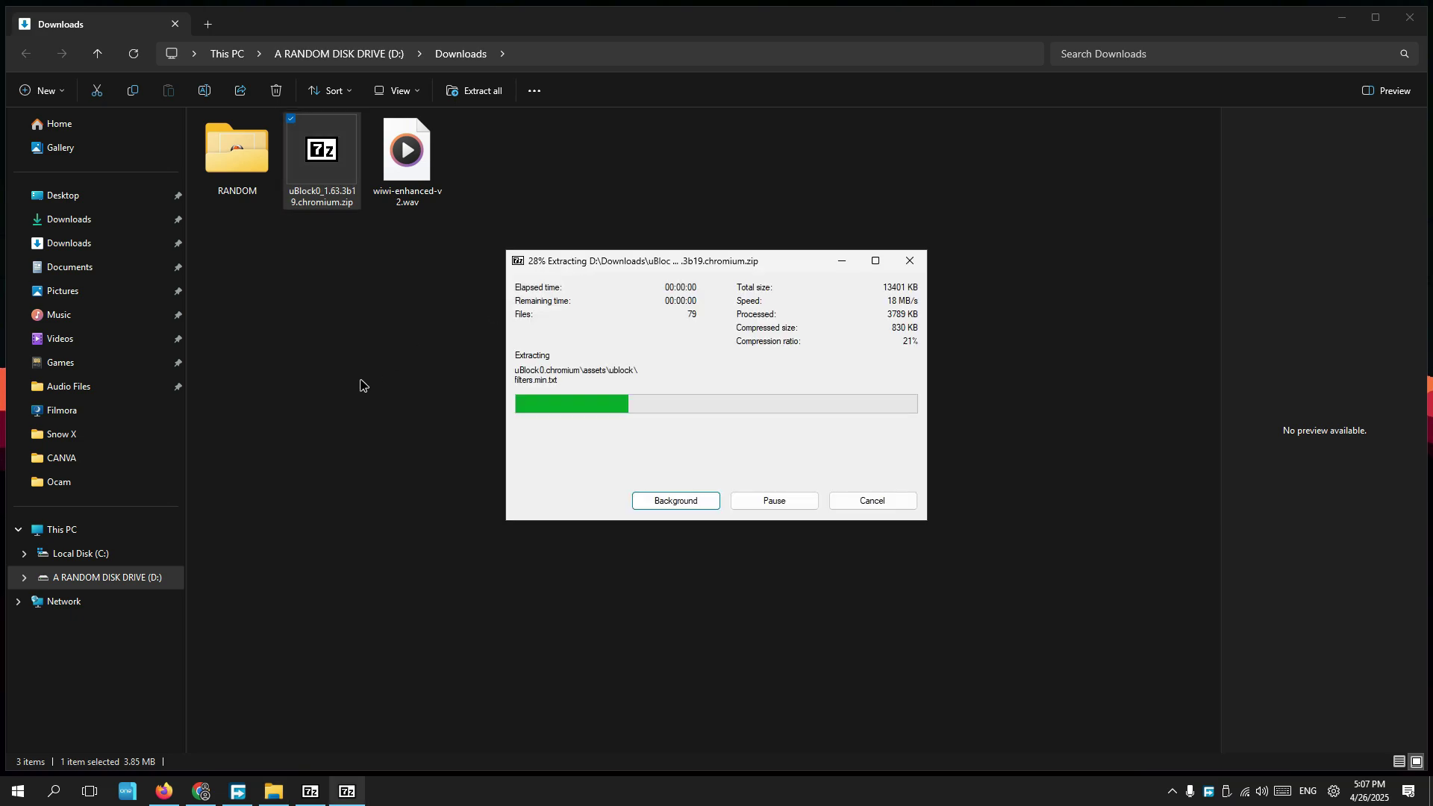
double_click(335, 195)
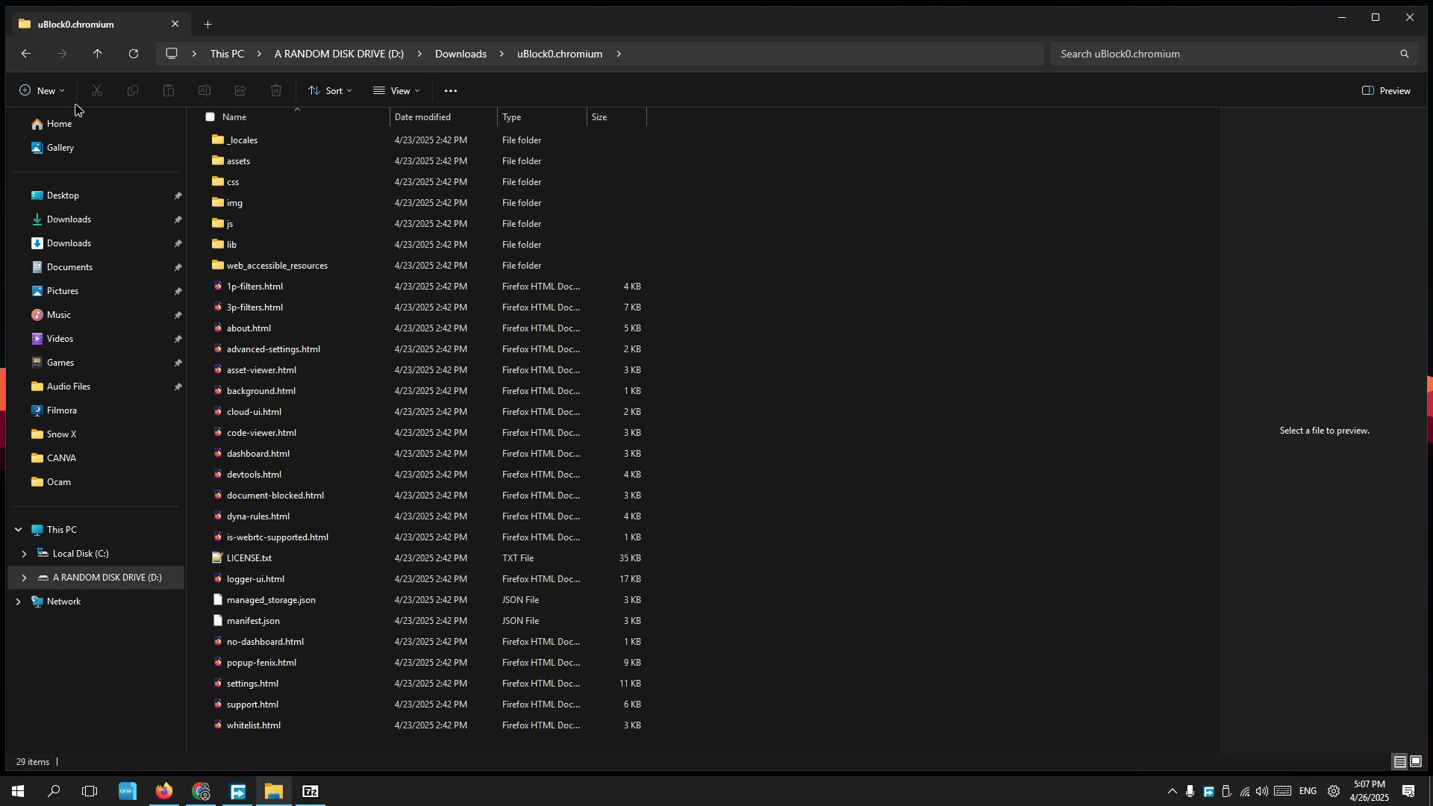
left_click(25, 53)
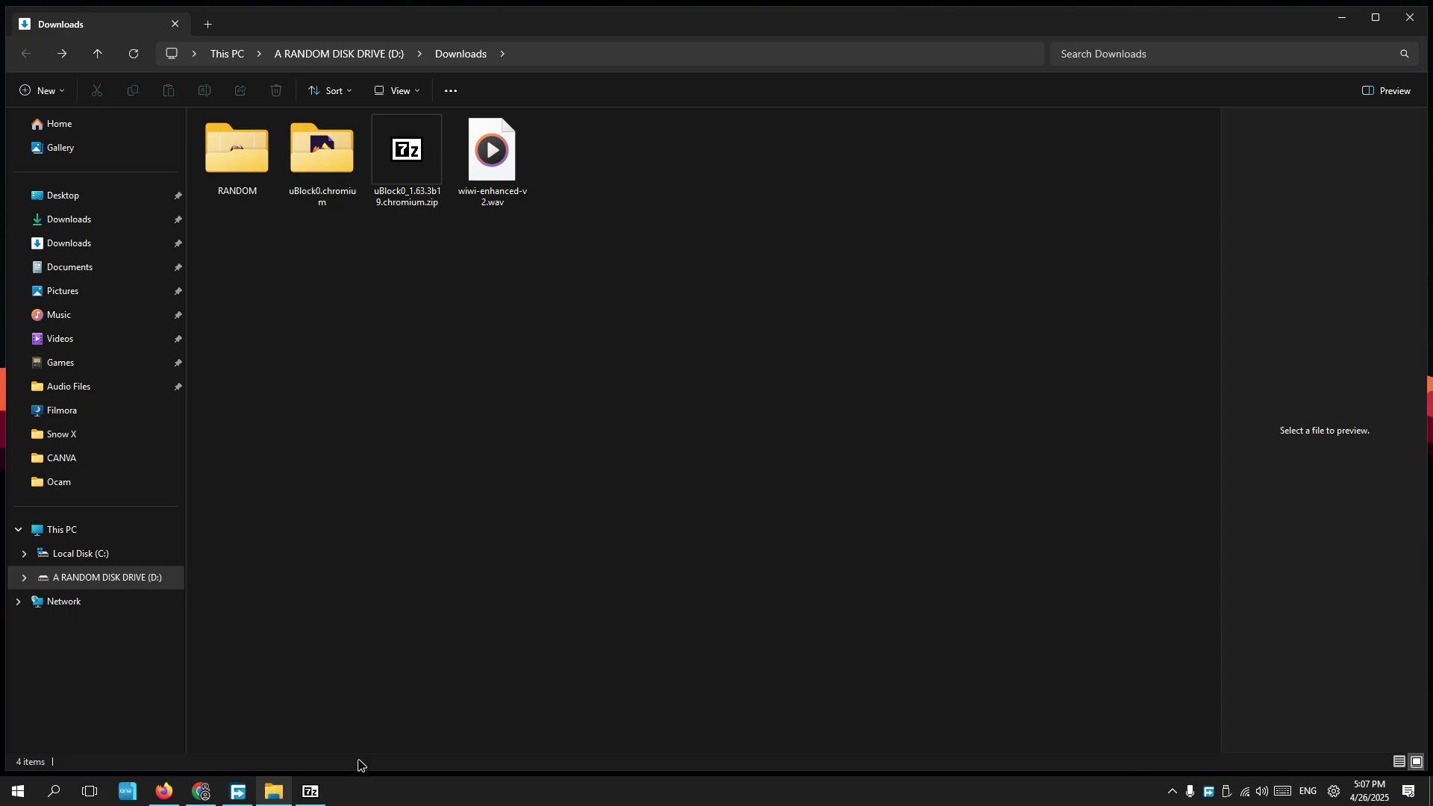
Load the uBlock0.chromium folder from Downloads on drive D: as an unpacked extension in Chrome.
left_click(200, 795)
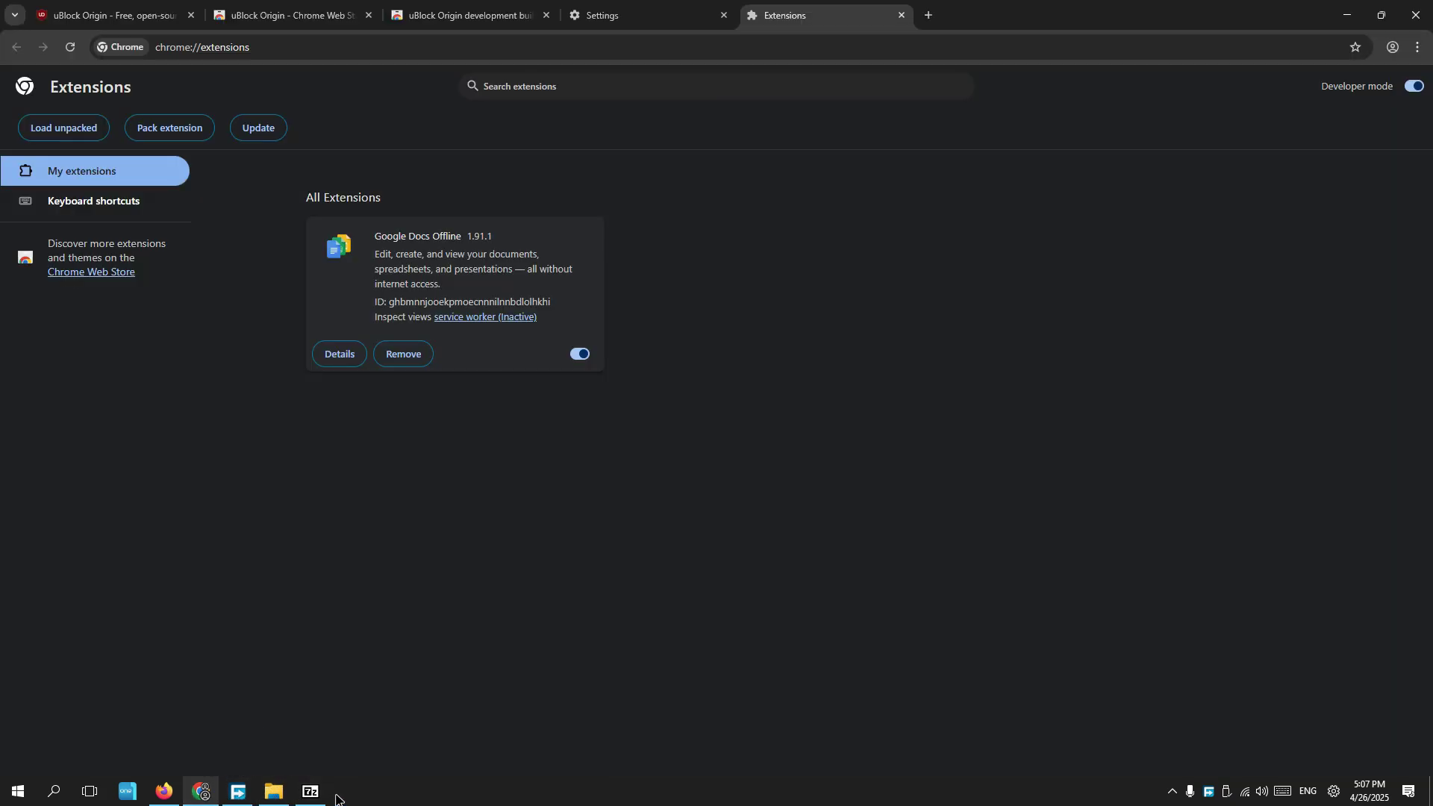
left_click(69, 129)
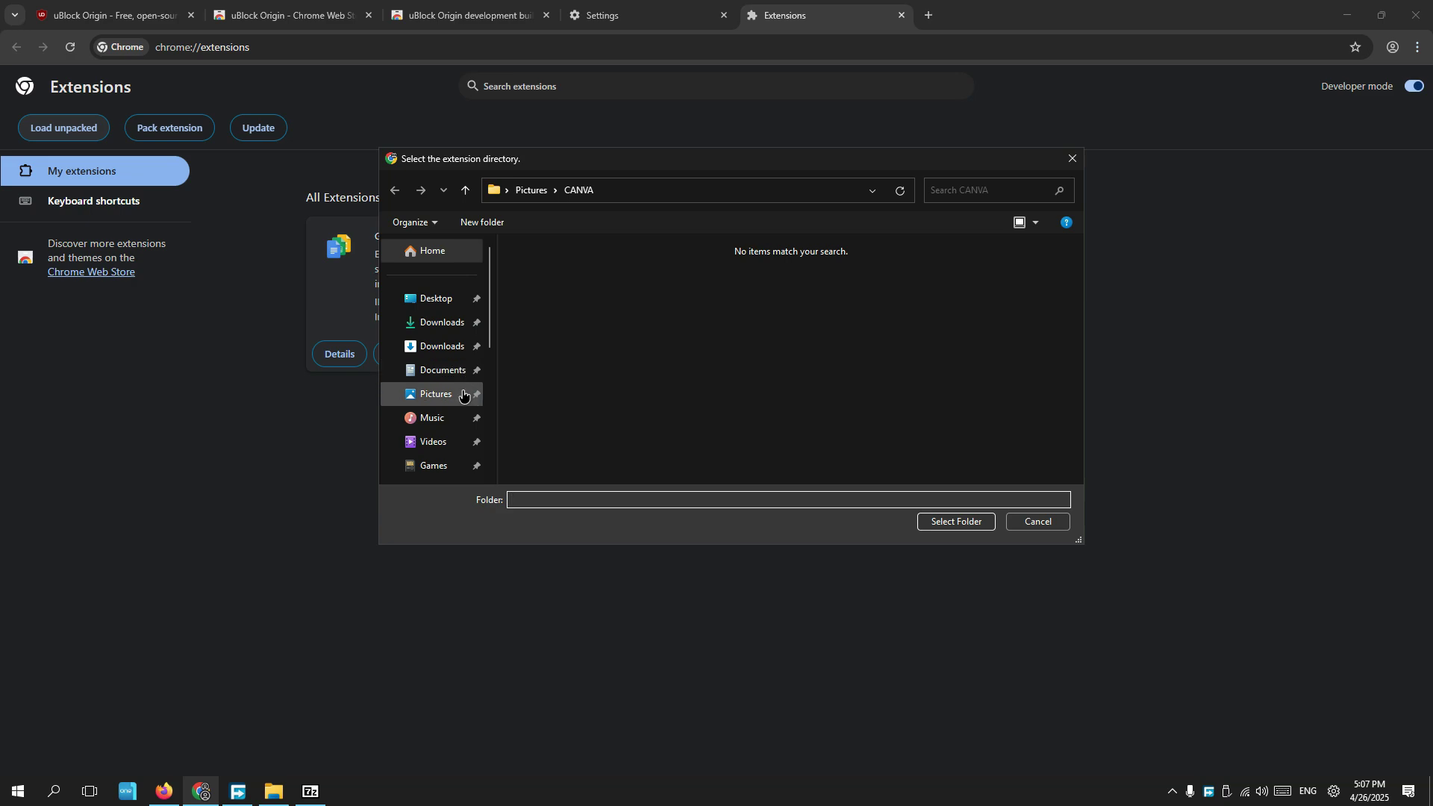
left_click(441, 322)
scroll(438, 358, "down", 3)
left_click(447, 412)
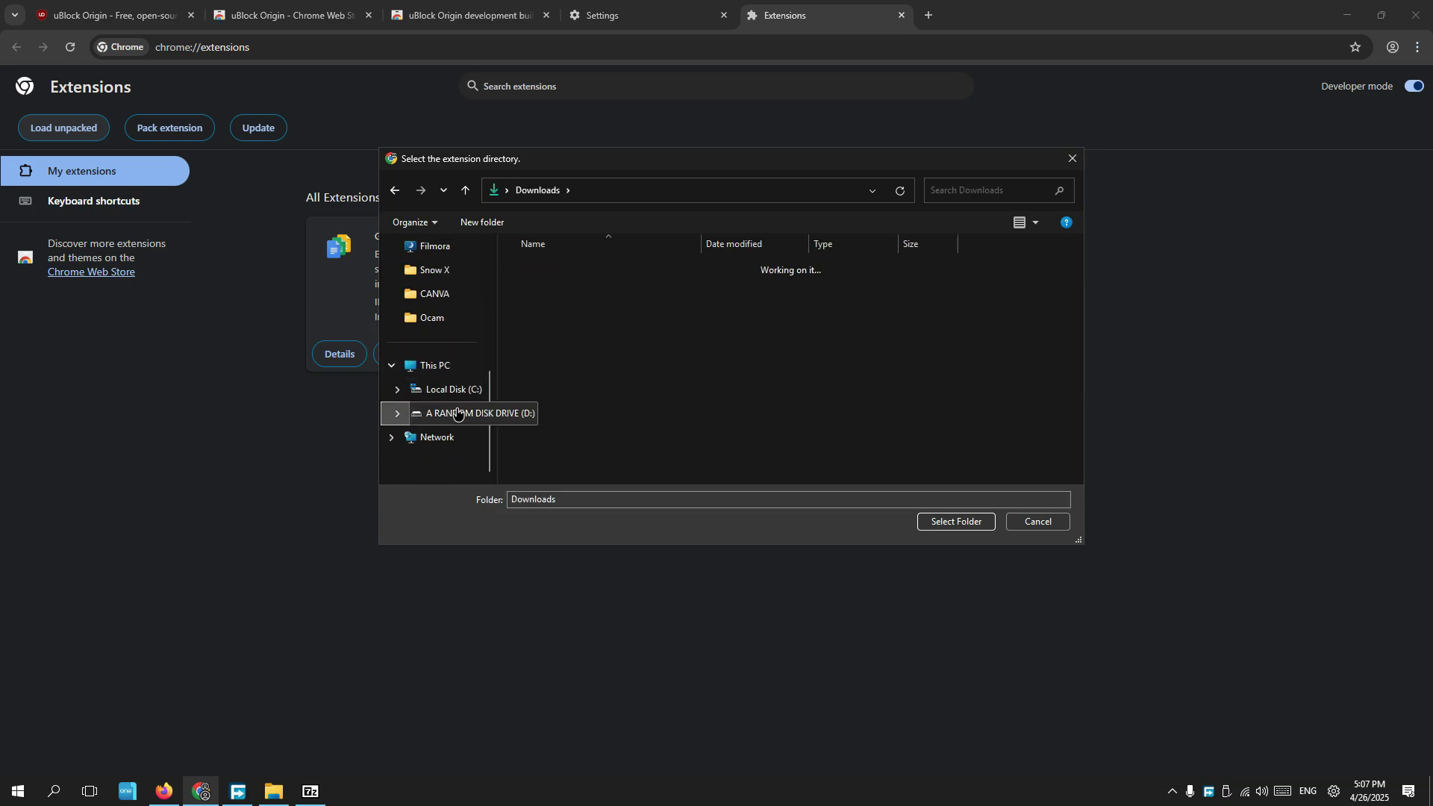
double_click(595, 357)
left_click(623, 310)
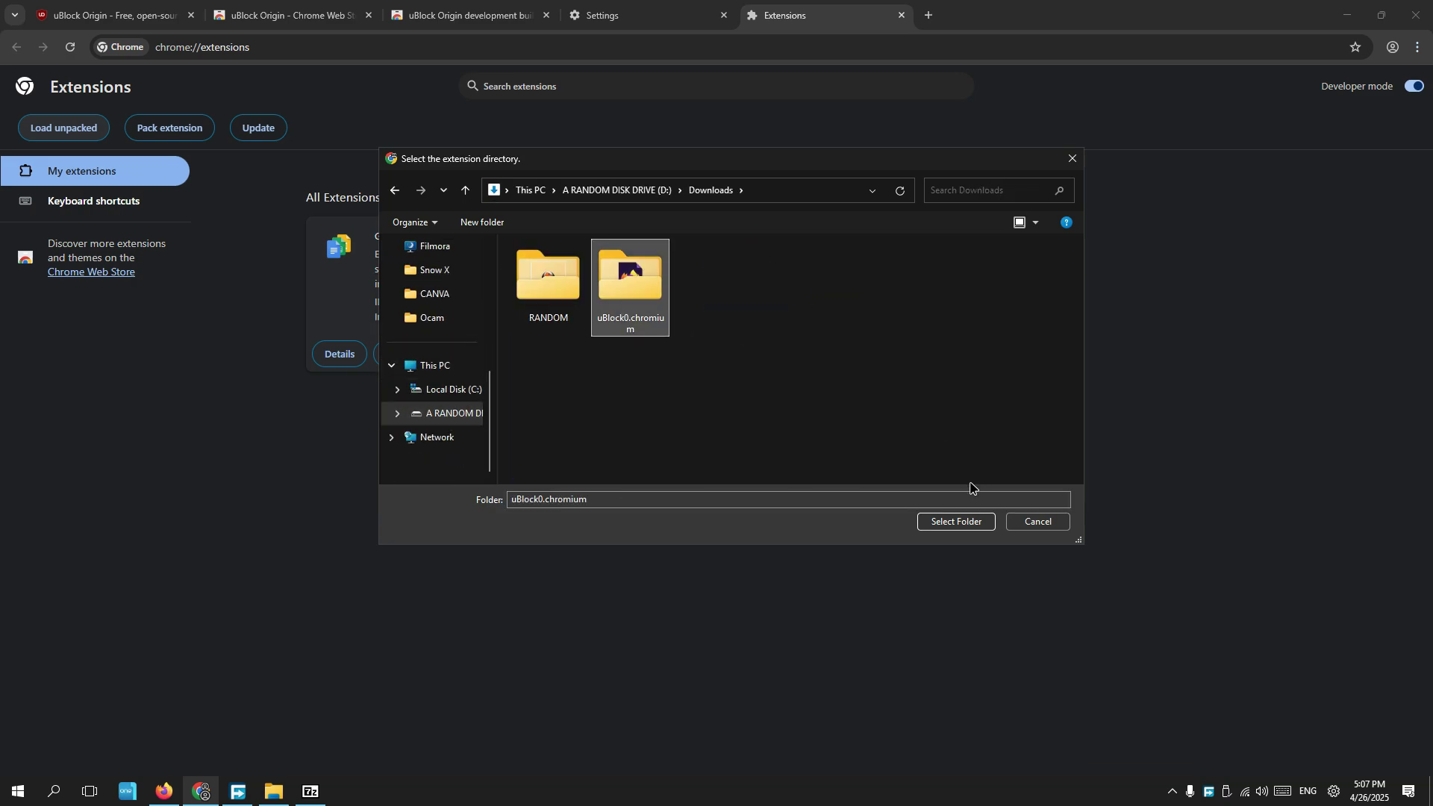
left_click(958, 520)
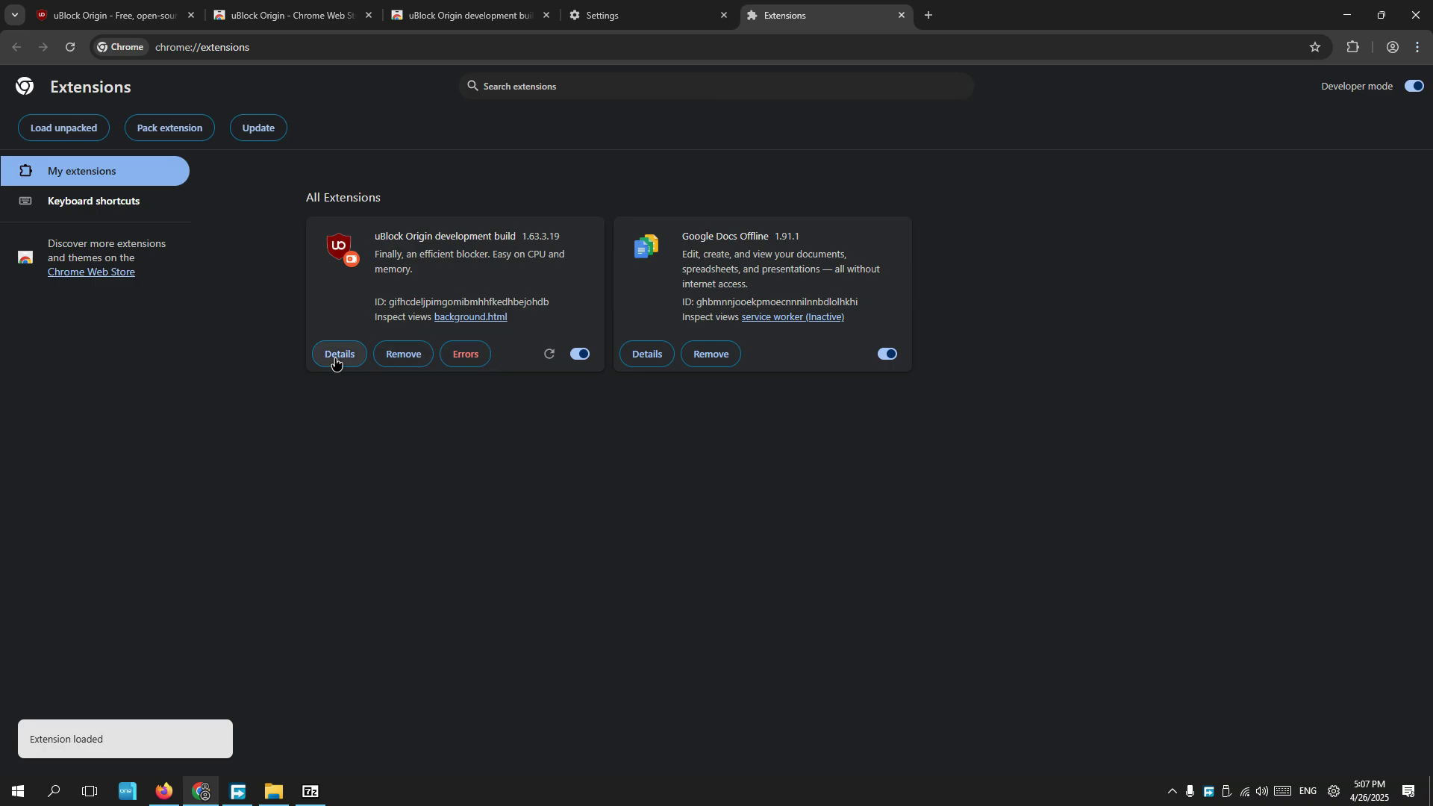
Pin the uBlock Origin development build to the browser toolbar and open a new tab.
left_click(1353, 47)
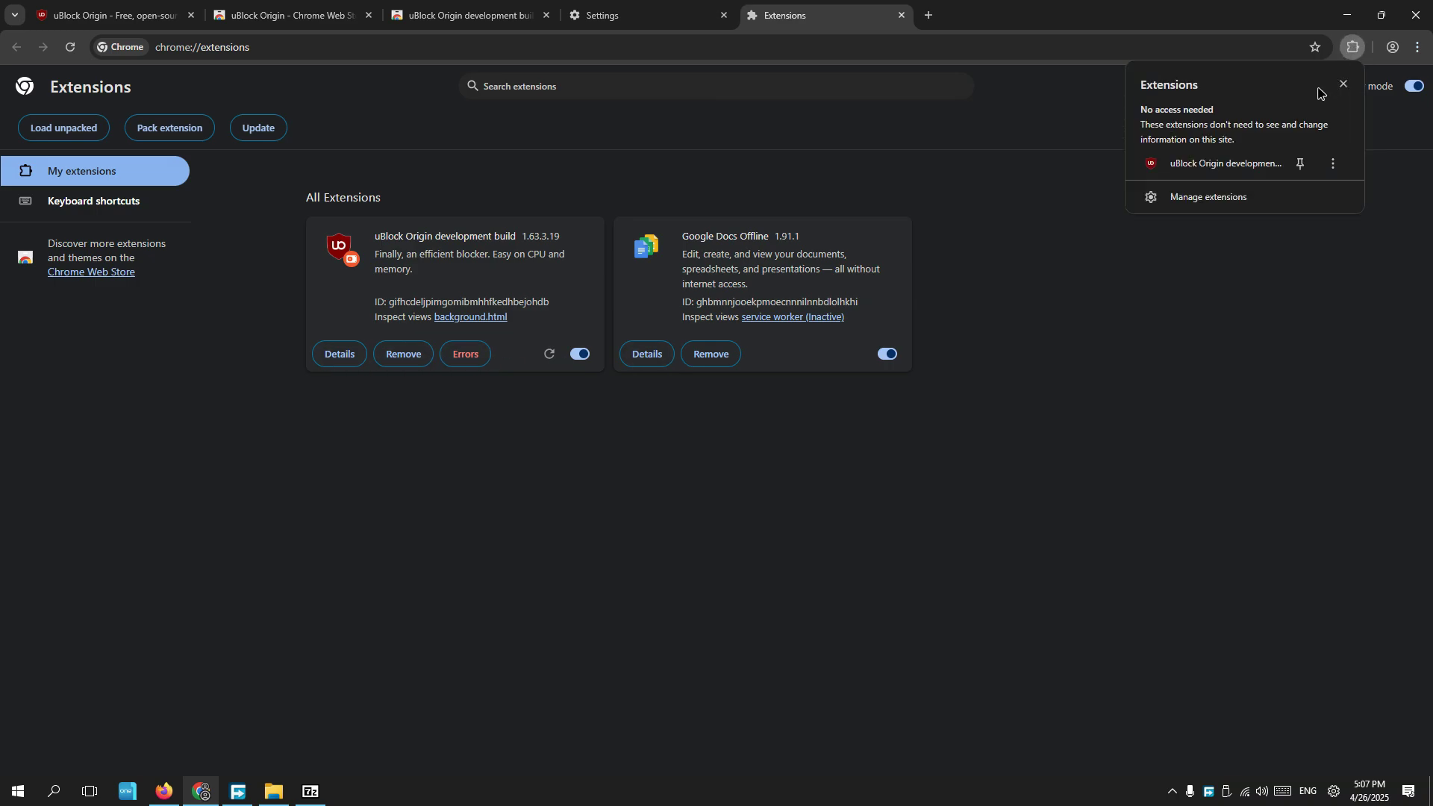
left_click(1269, 163)
left_click(1325, 47)
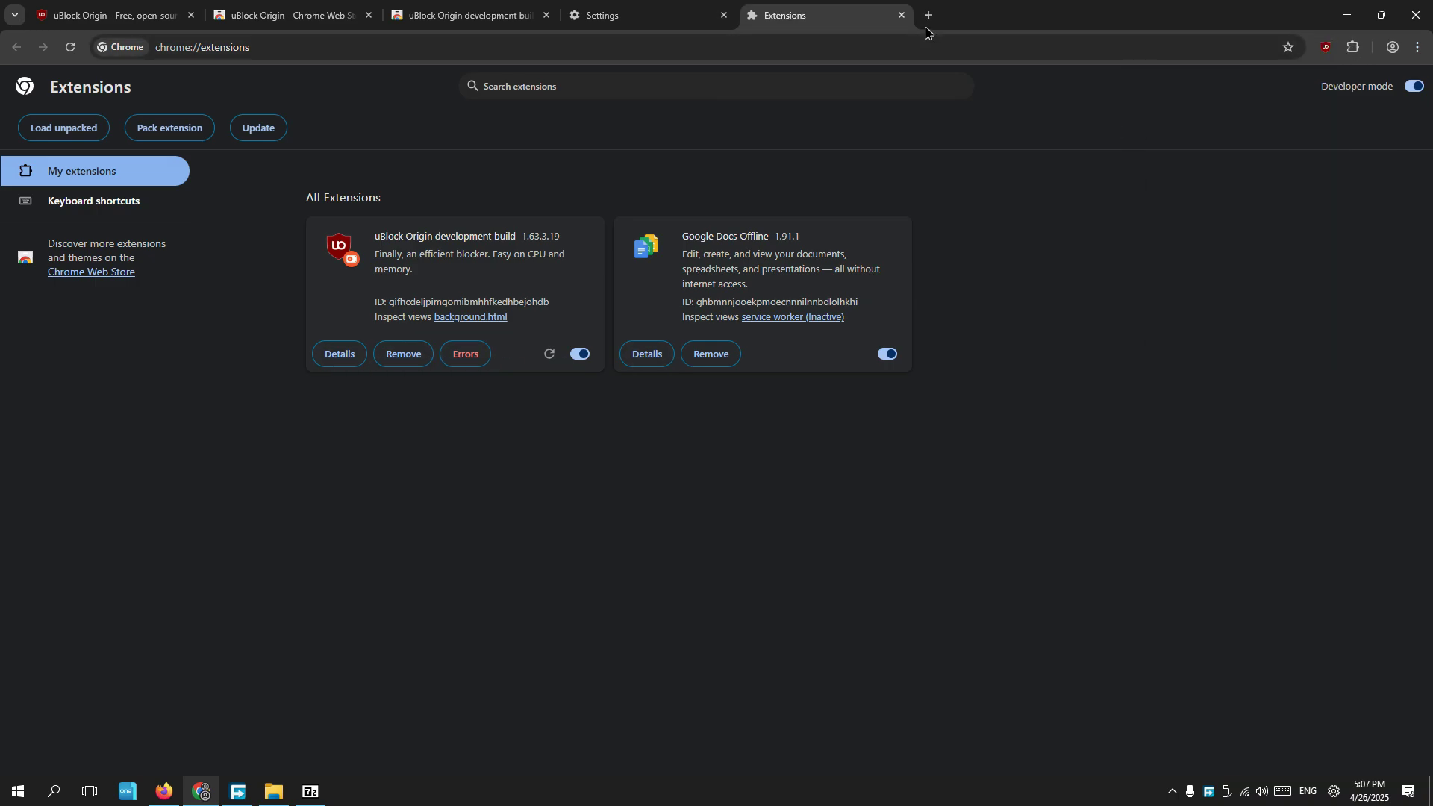
left_click(928, 16)
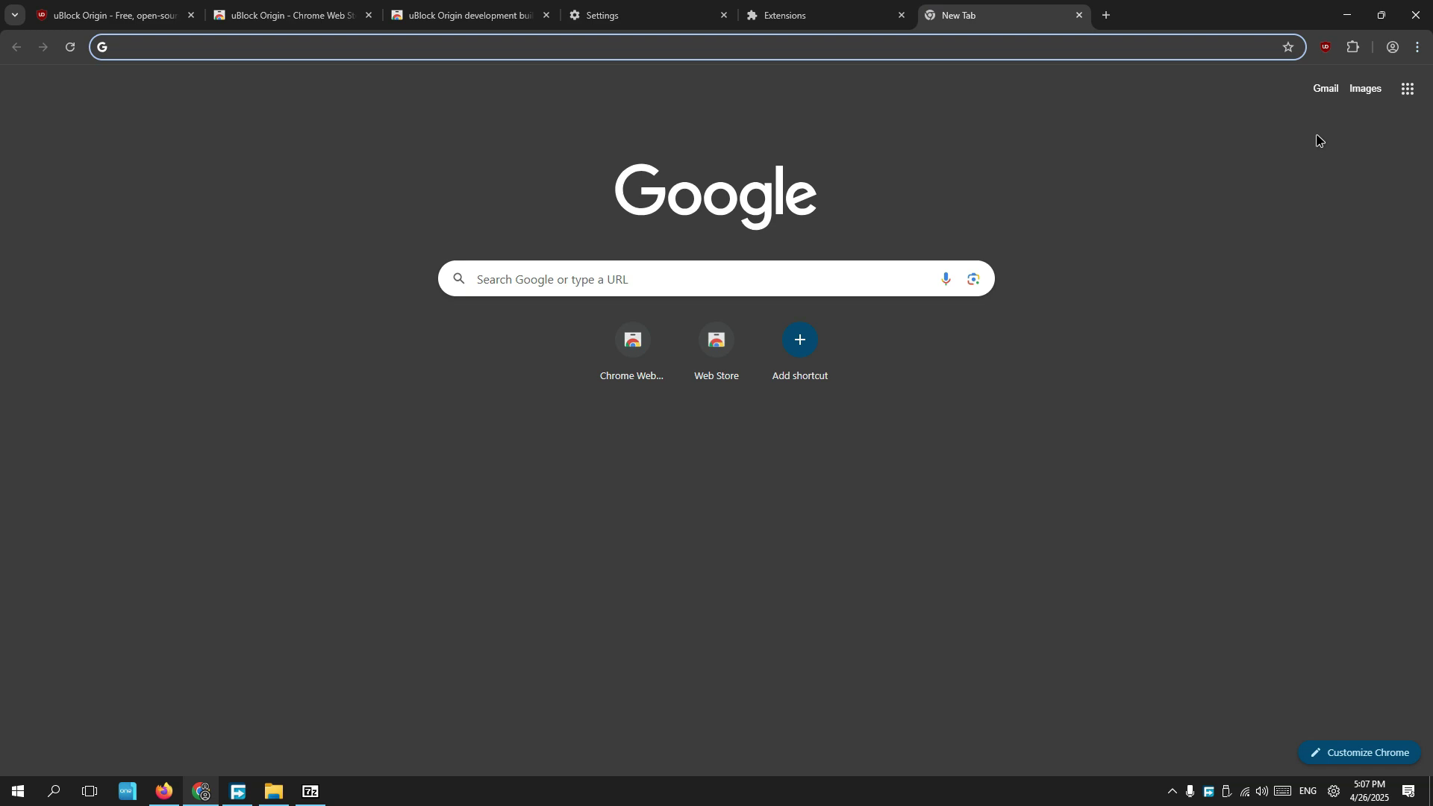
type("ads p")
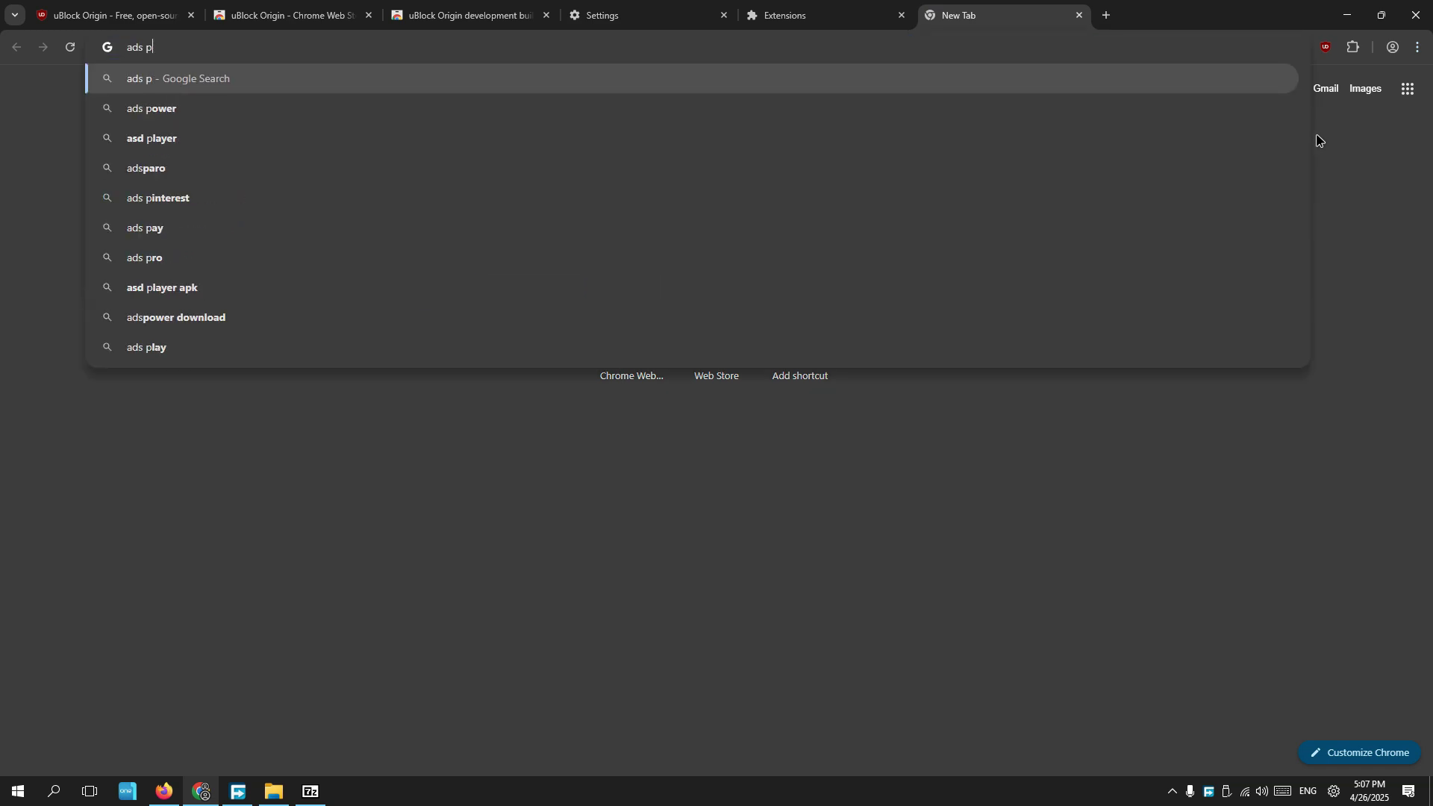
key("BackSpace")
key("BackSpace")
key("BackSpace")
key("BackSpace")
key("BackSpace")
type("full")
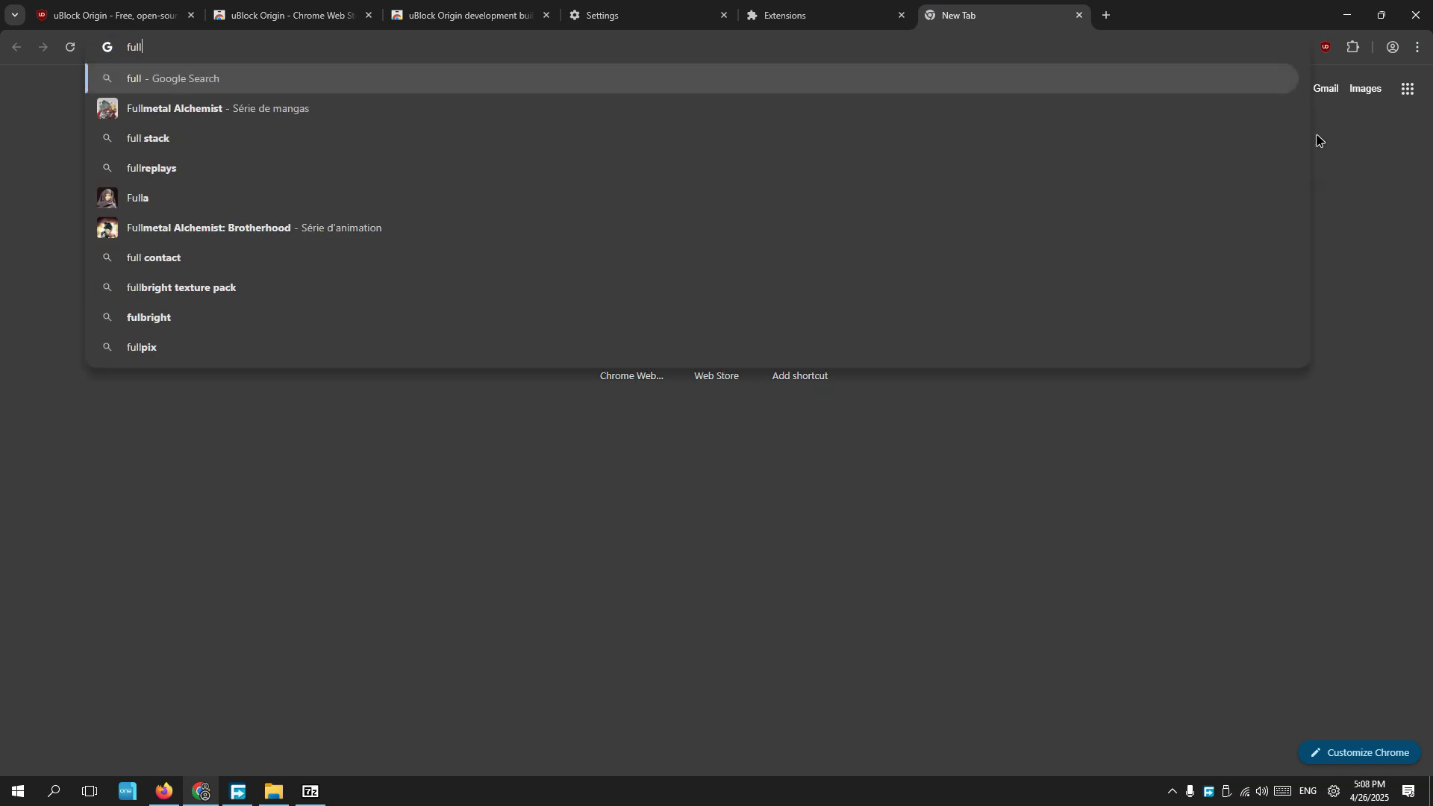
key("BackSpace")
key("BackSpace")
key("BackSpace")
key("BackSpace")
key("BackSpace")
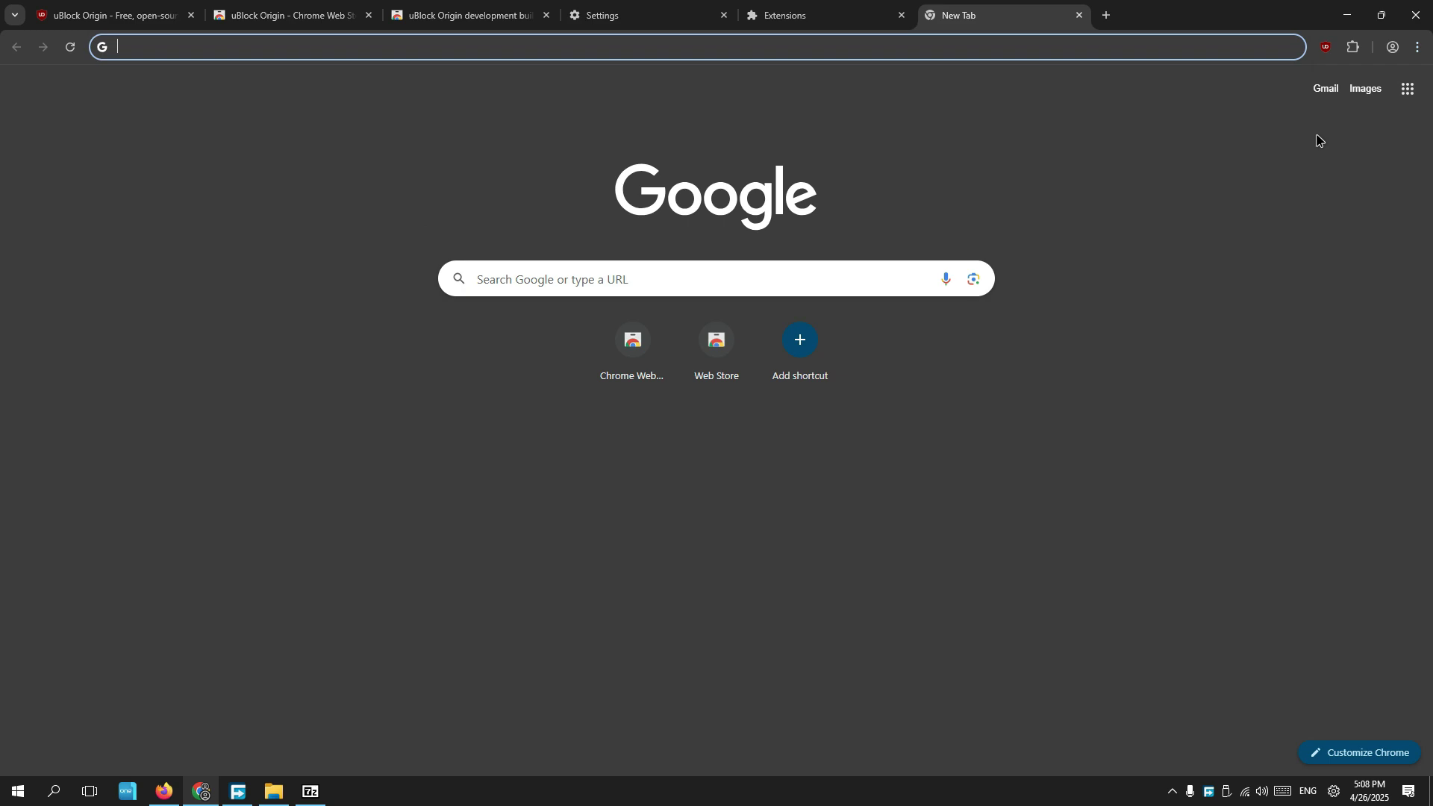
Search Google for "page full of ads" and open the result "Ads, overlays and paywalls, oh my!".
type("page full of ads")
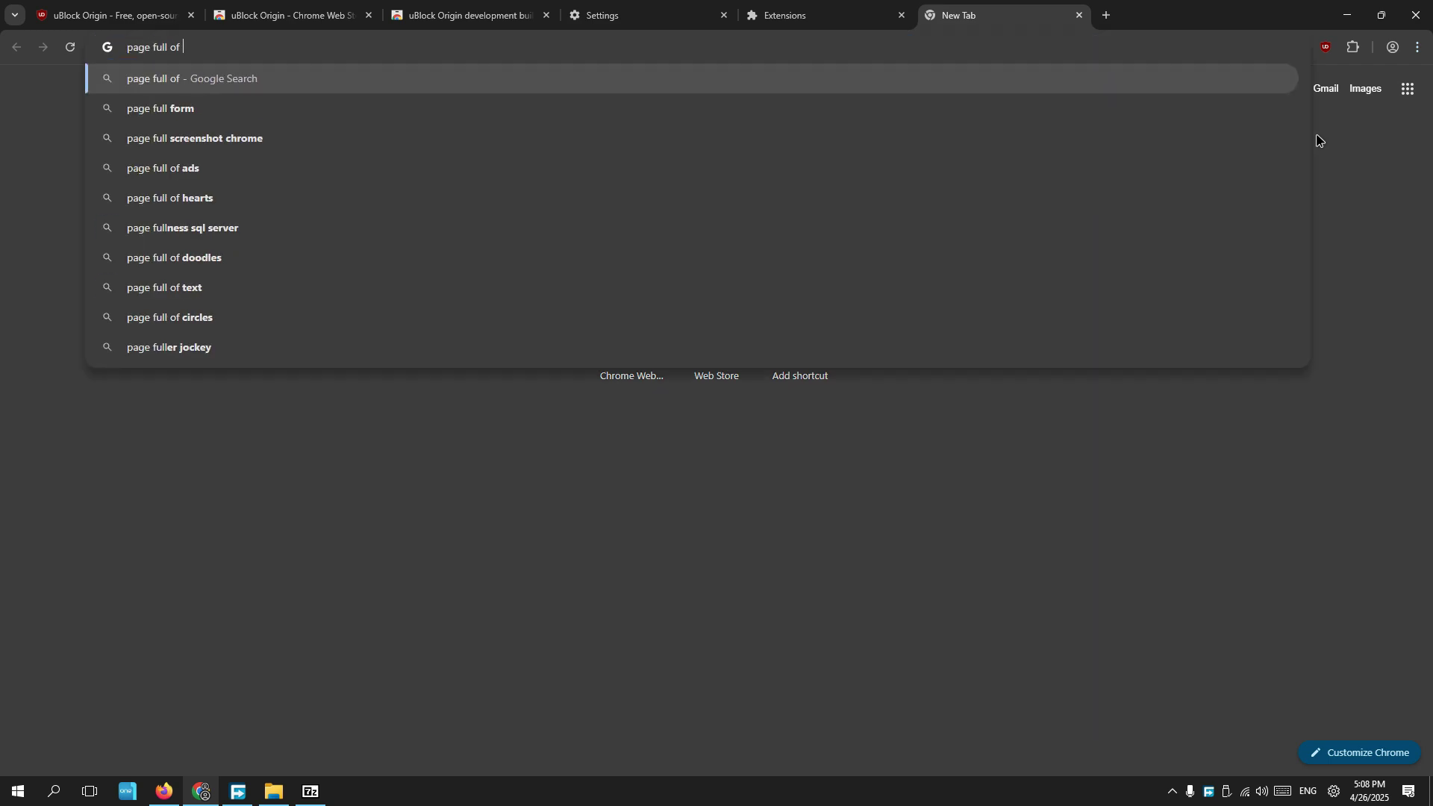
key("Return")
scroll(311, 641, "down", 4)
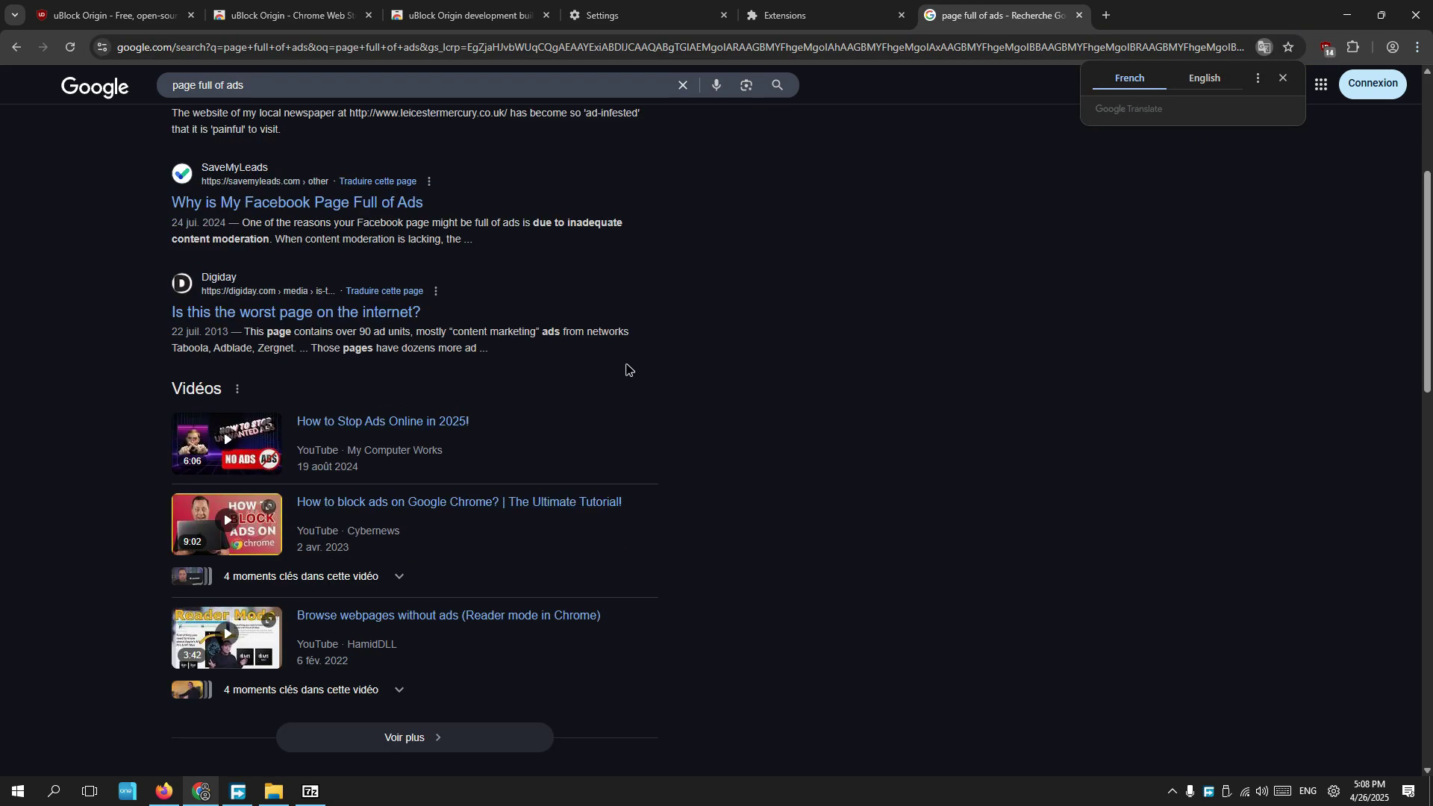
scroll(649, 358, "down", 13)
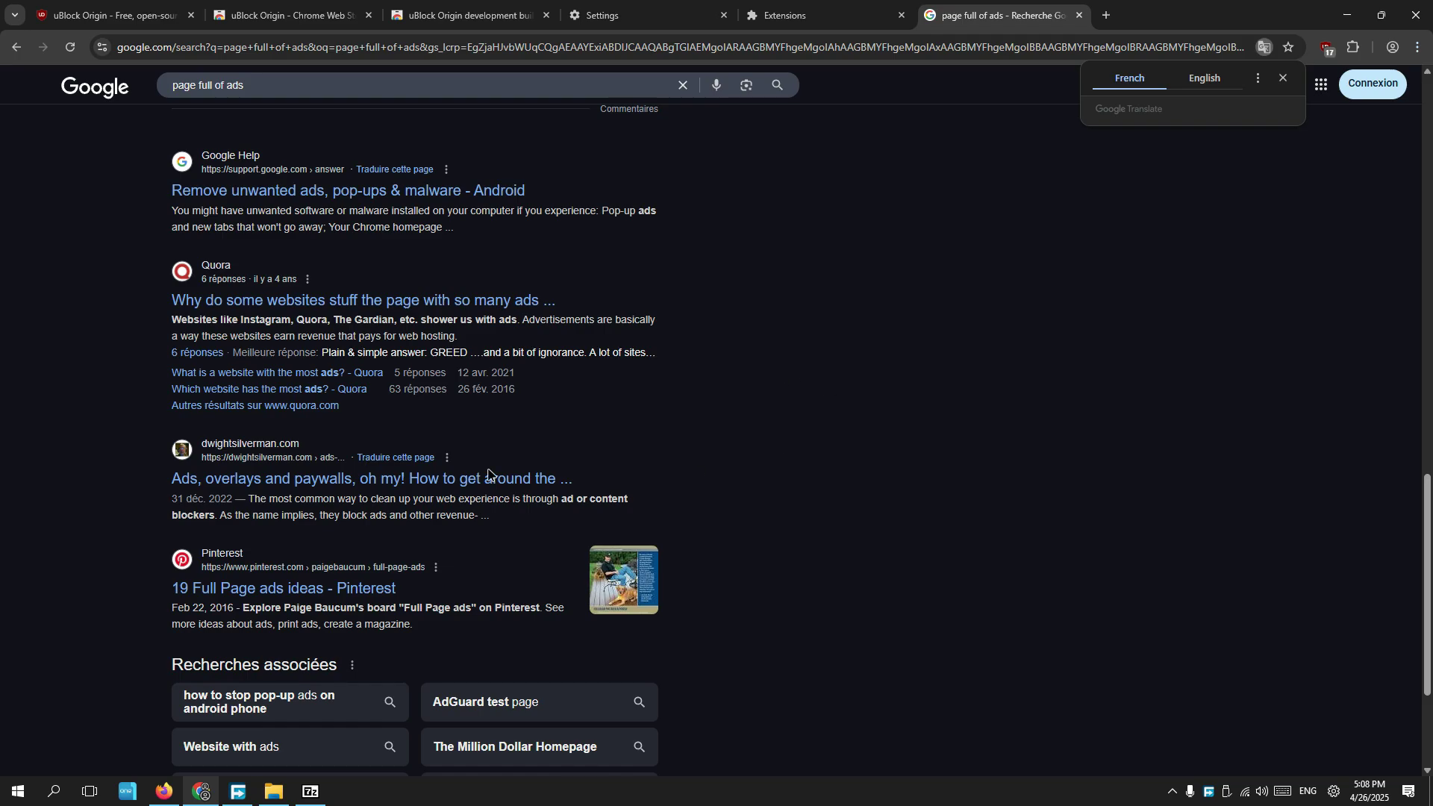
left_click(287, 480)
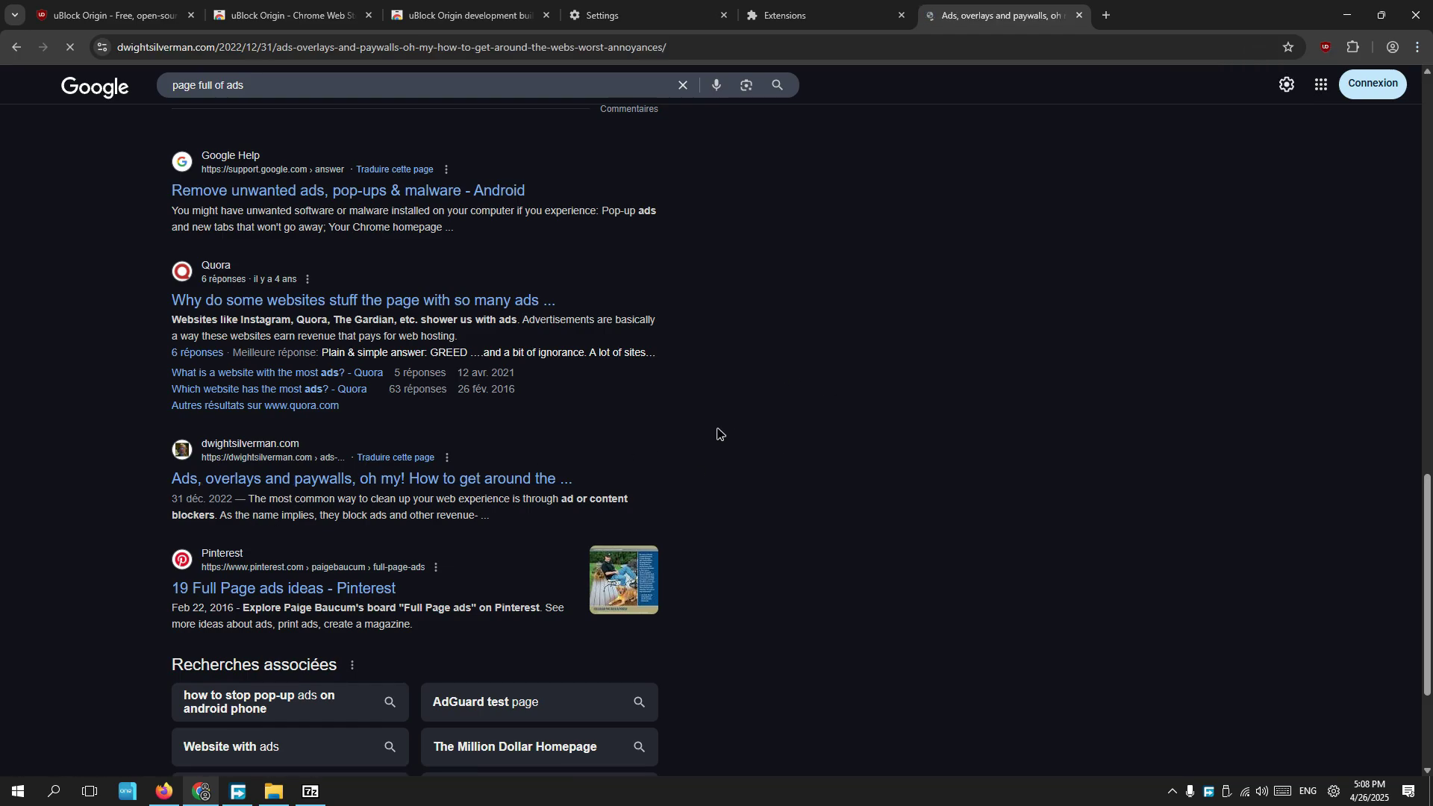
Look through the article for ads and check uBlock Origin's blocking statistics for the page.
scroll(717, 434, "down", 20)
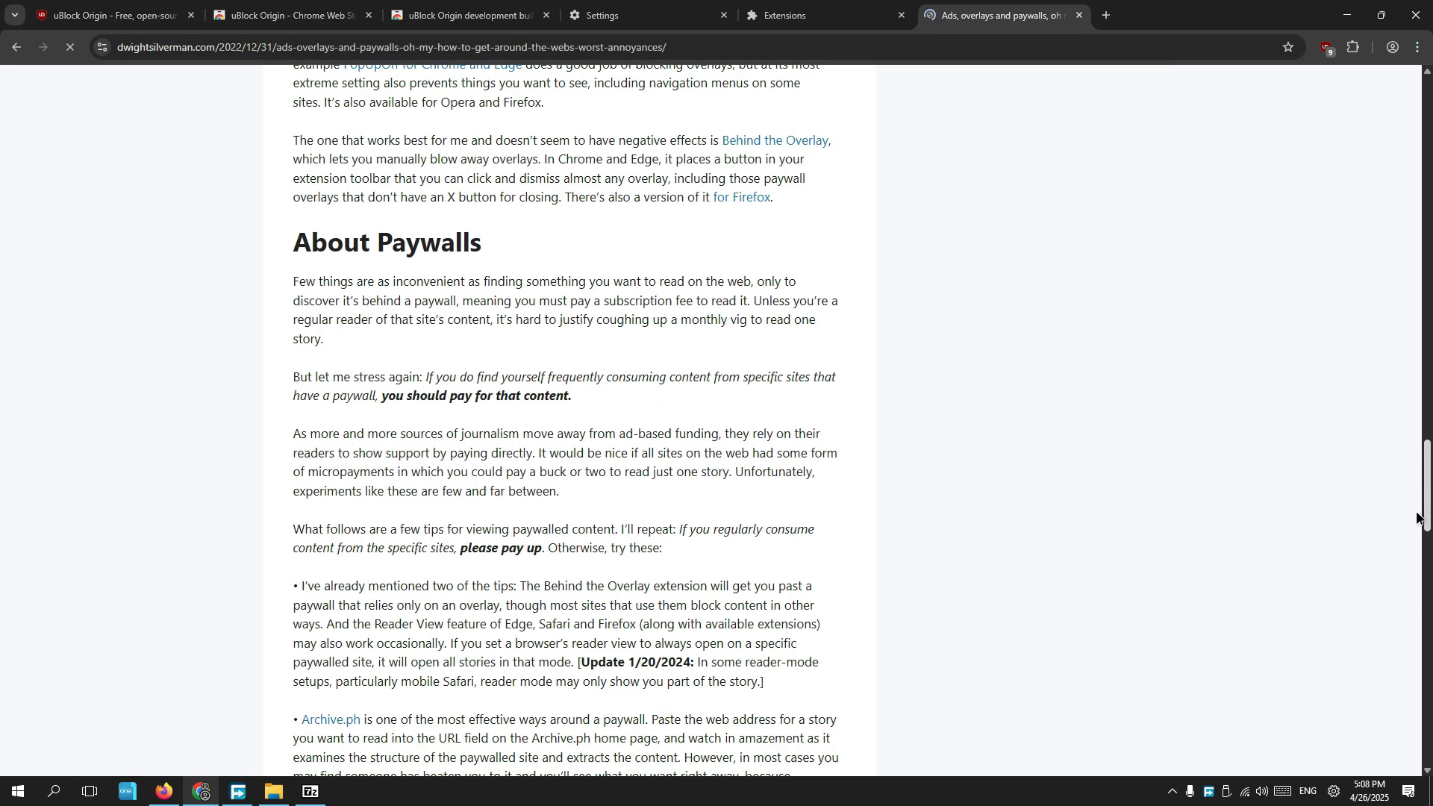
scroll(1409, 383, "up", 20)
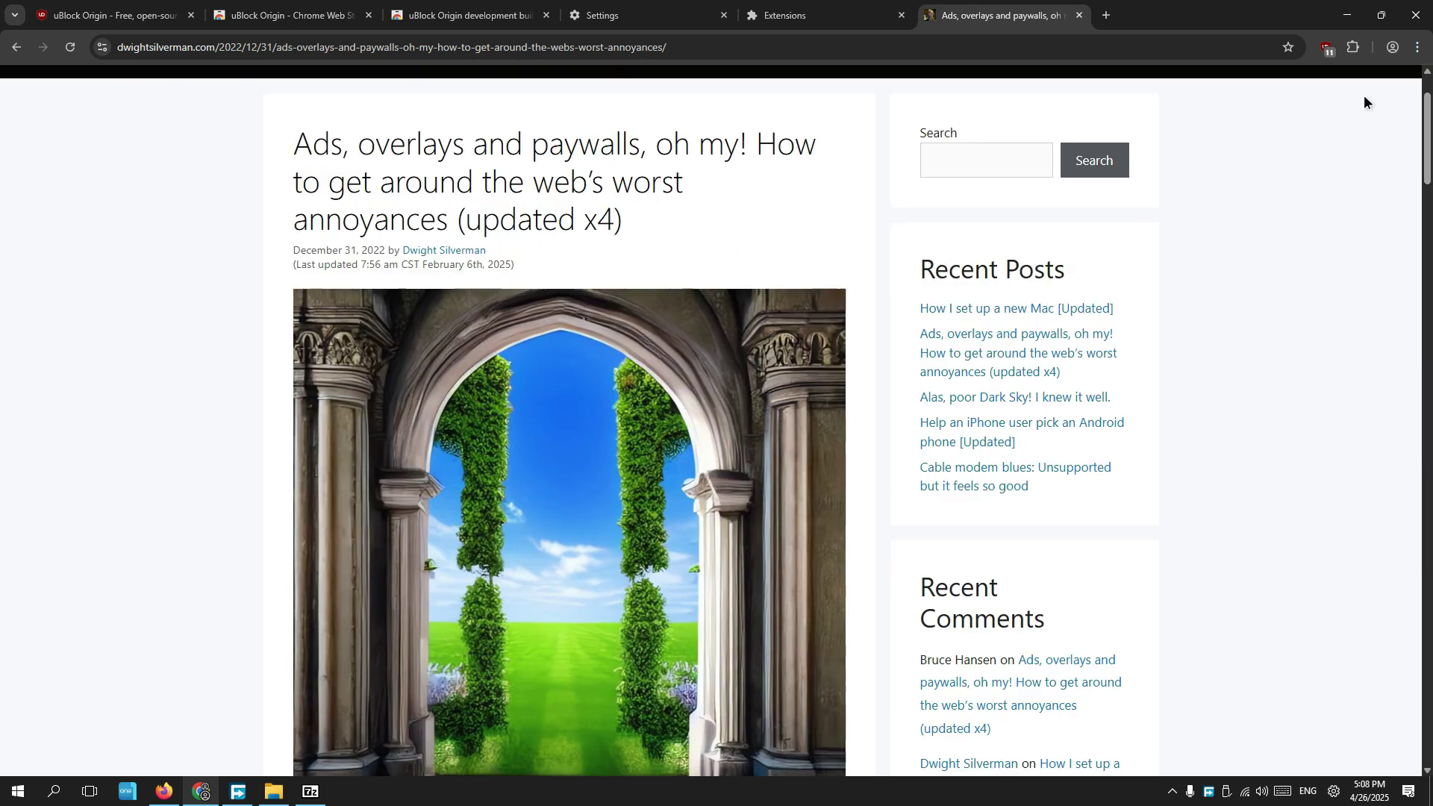
left_click(1328, 49)
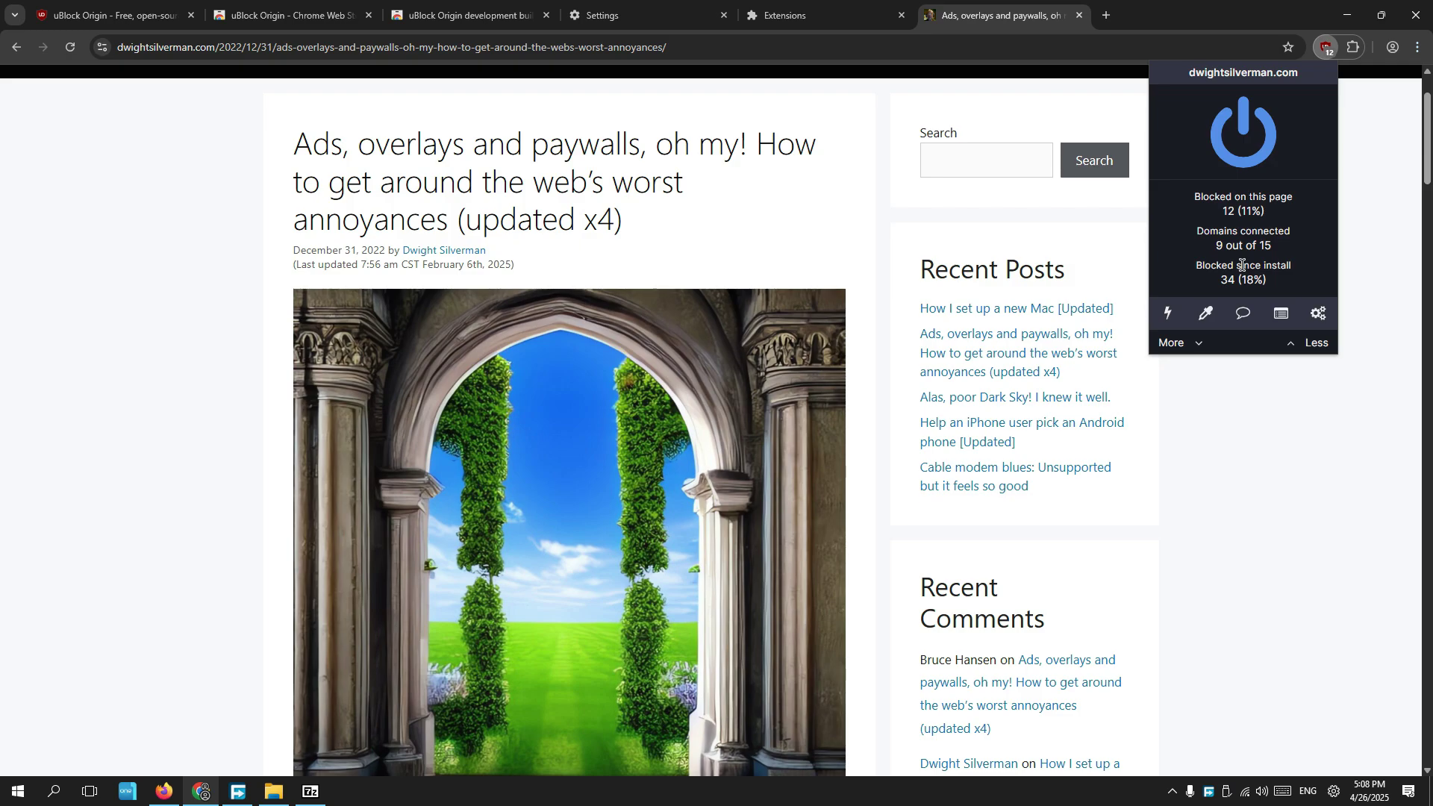
Switch to File Explorer, look inside the uBlock0.chromium folder and return to Downloads.
double_click(1135, 6)
left_click(989, 96)
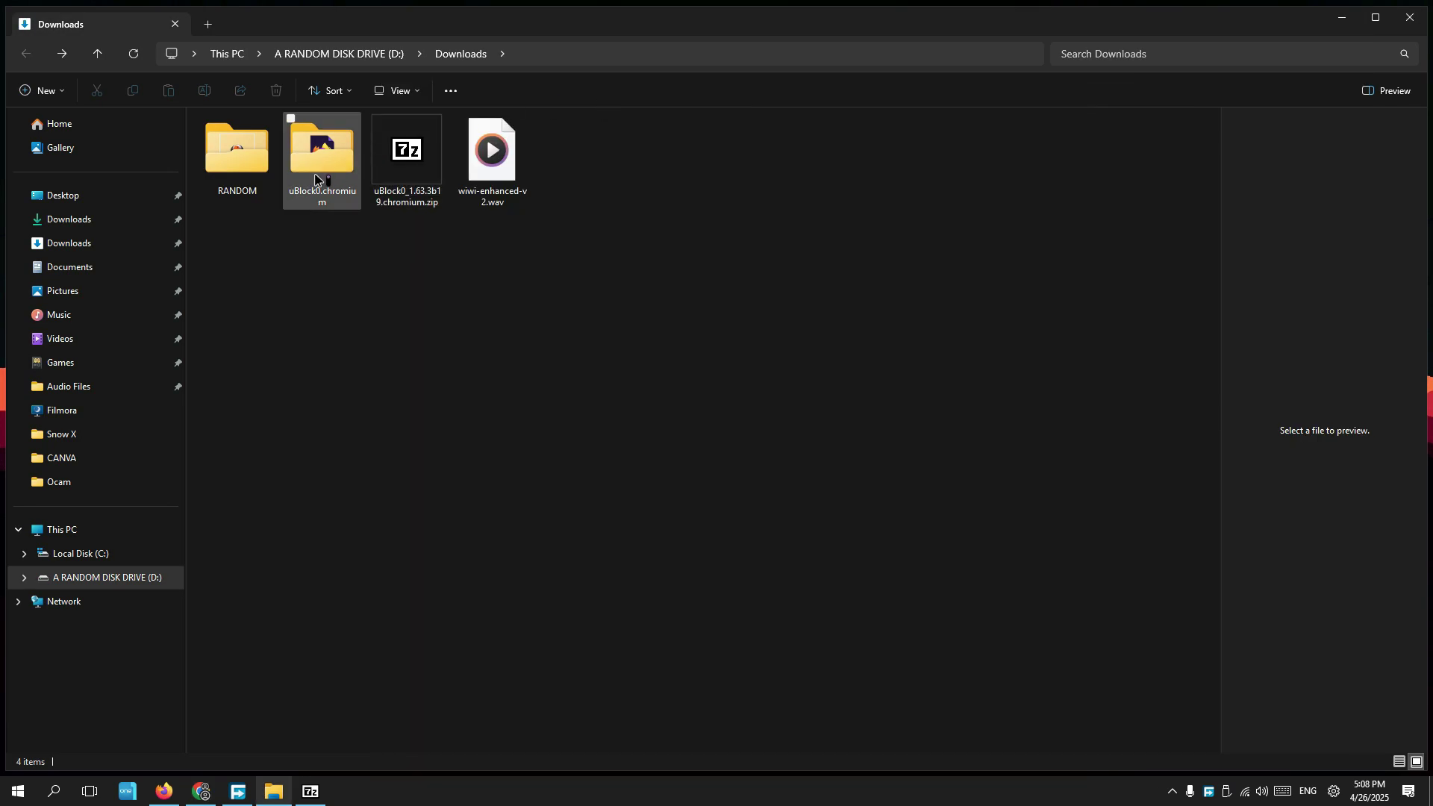
double_click(315, 179)
left_click(25, 54)
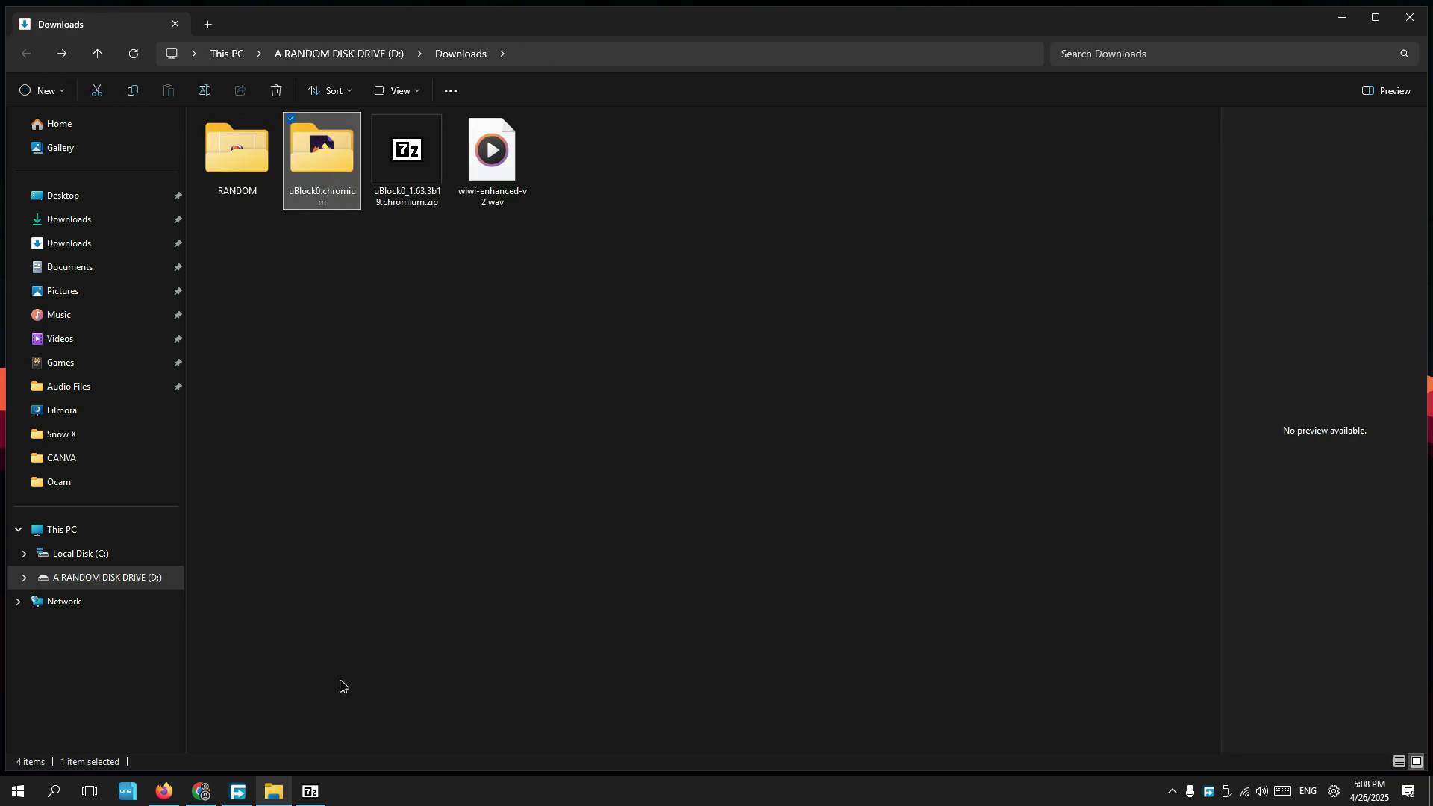
Switch back to Chrome and open the extensions page from the settings again.
left_click(200, 791)
left_click(1025, 97)
left_click(1418, 47)
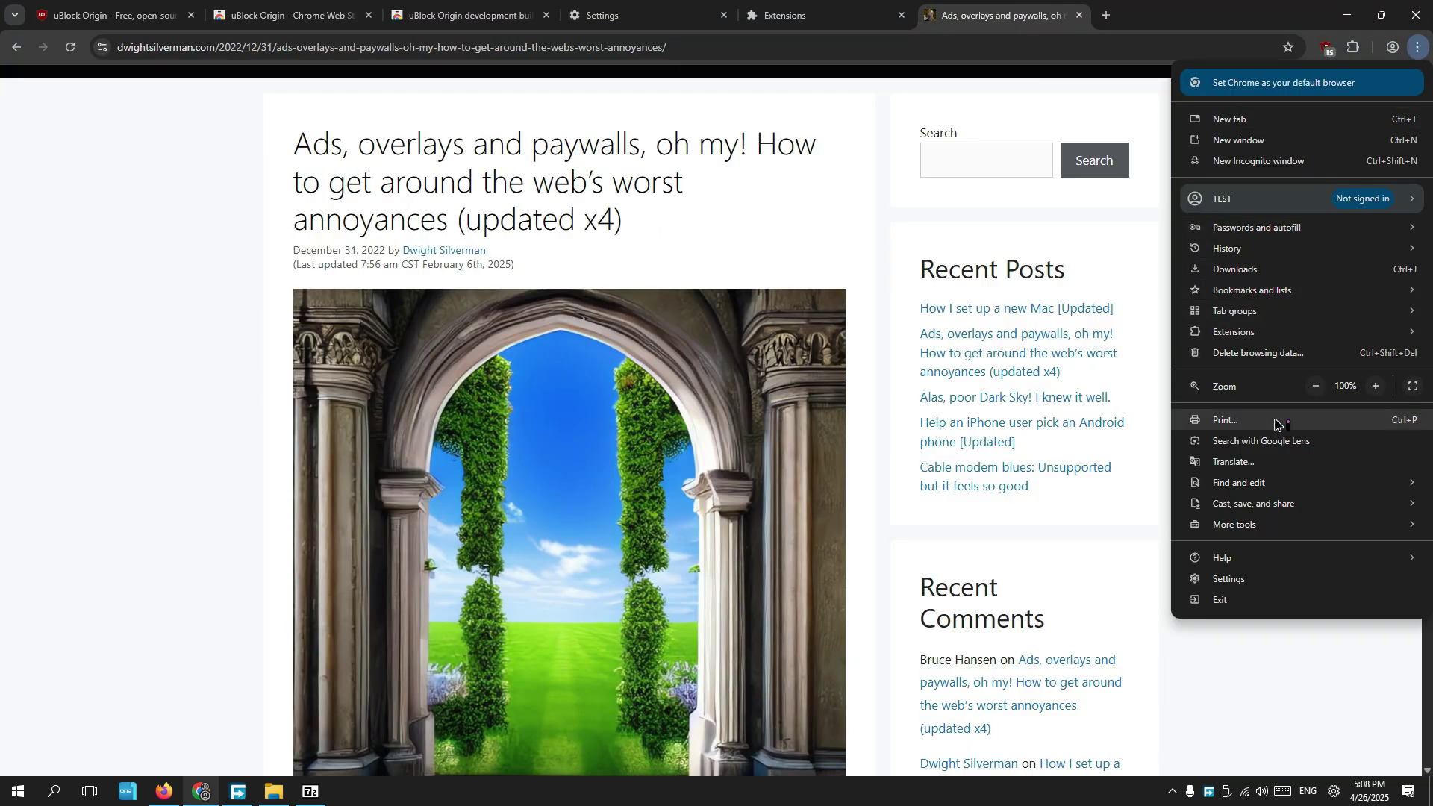
left_click(1229, 576)
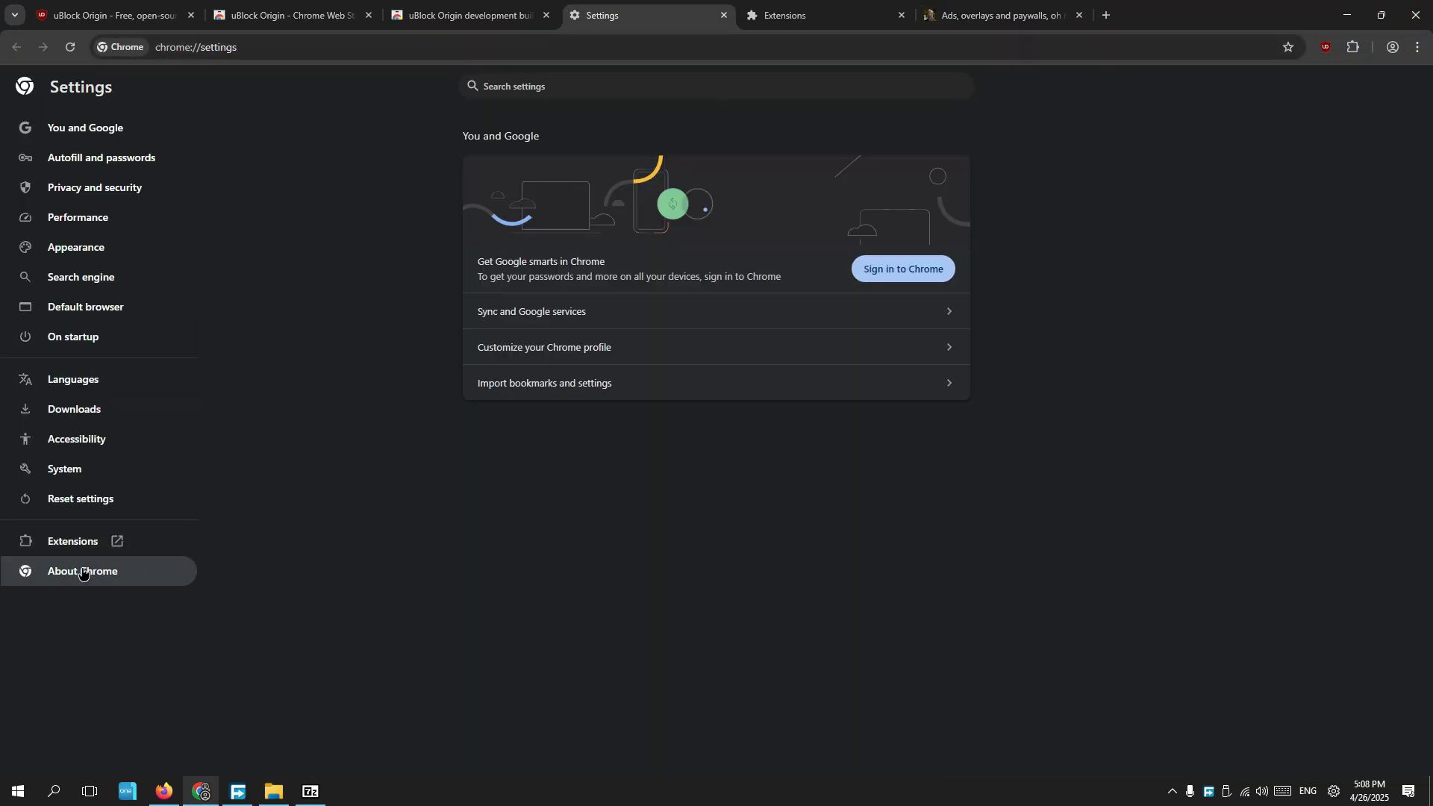
left_click(67, 548)
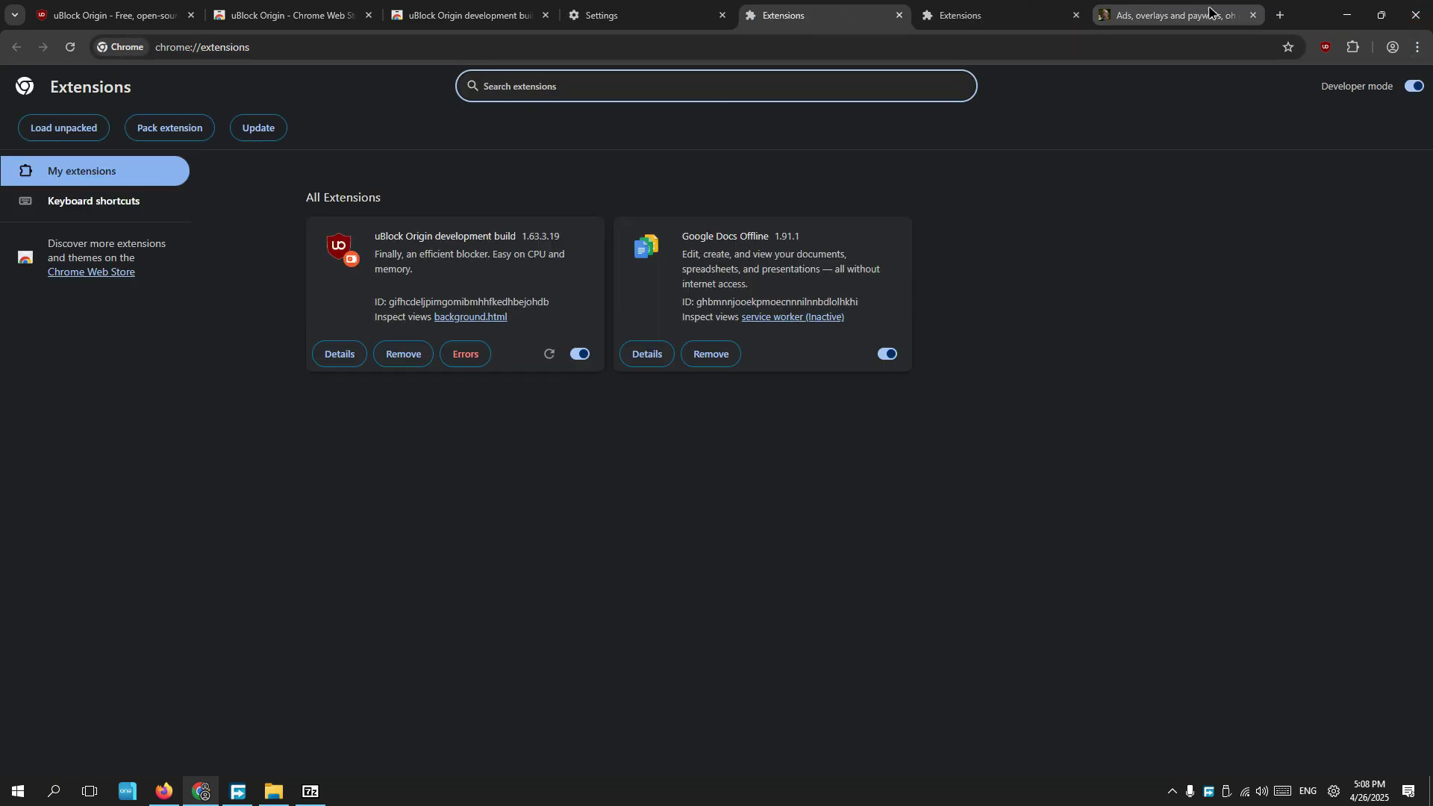
Close the article, duplicate Extensions, Settings and uBlock Origin website and store tabs, keeping one Extensions tab open.
left_click(1253, 14)
left_click(1076, 15)
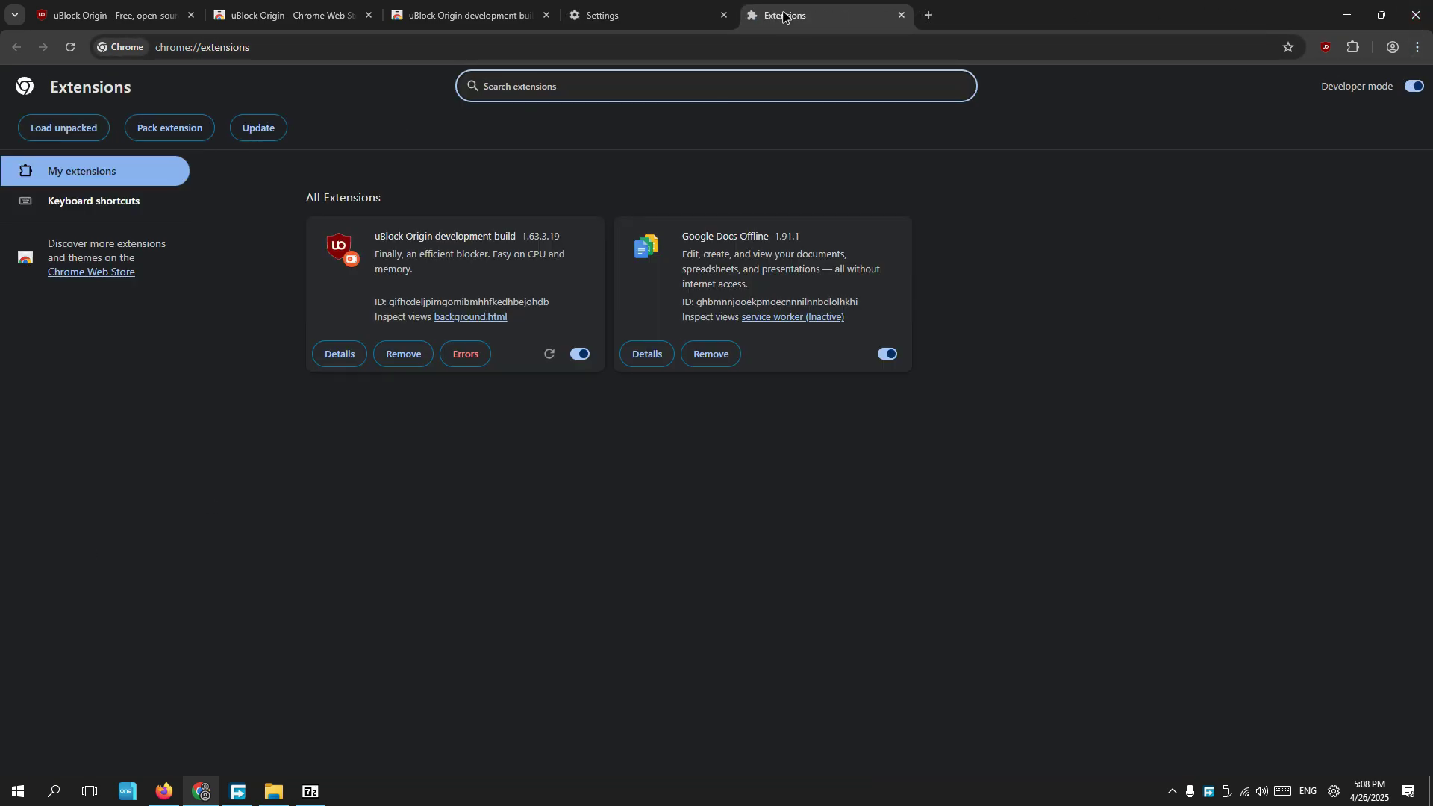
left_click(732, 16)
left_click(724, 15)
left_click(526, 15)
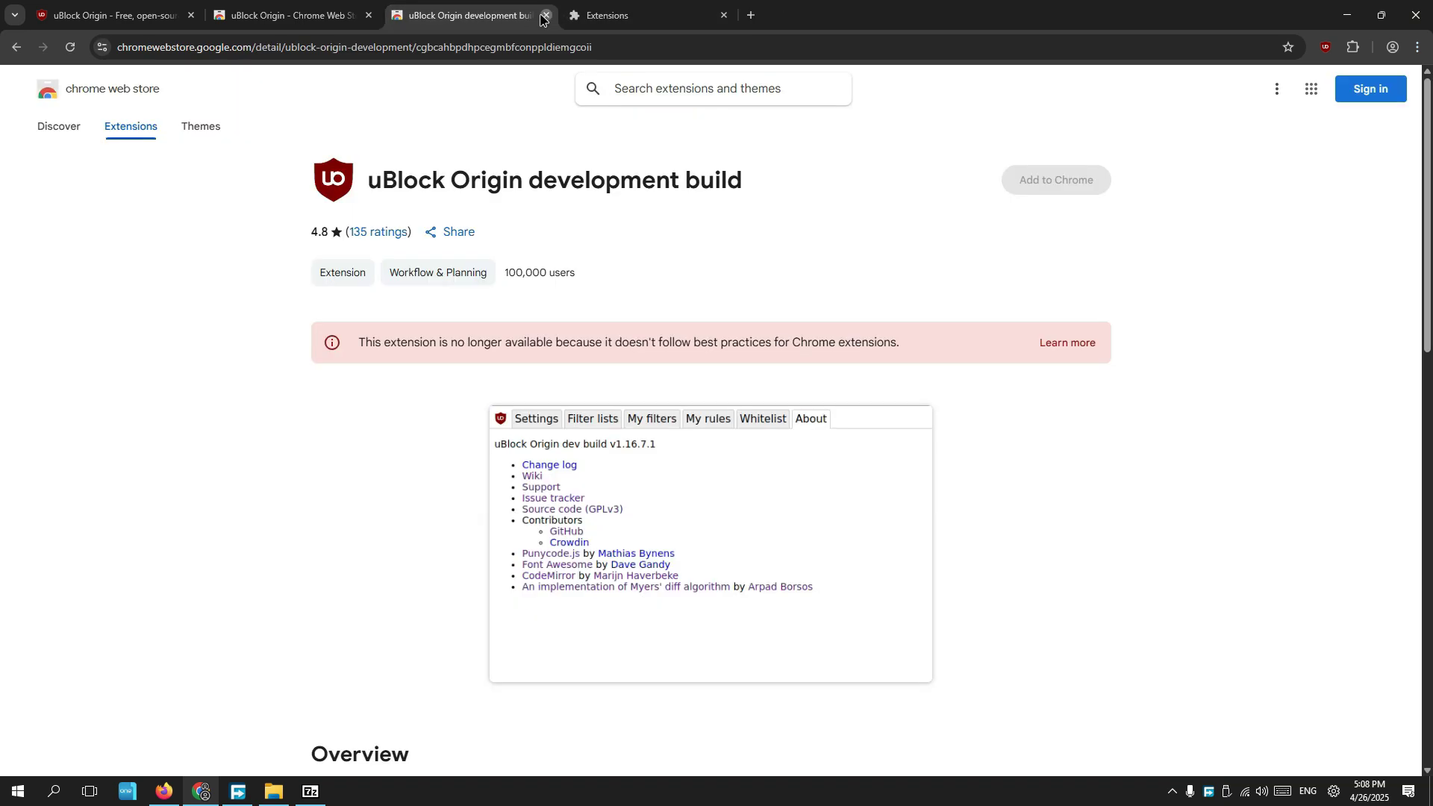
left_click(546, 15)
left_click(369, 15)
left_click(191, 15)
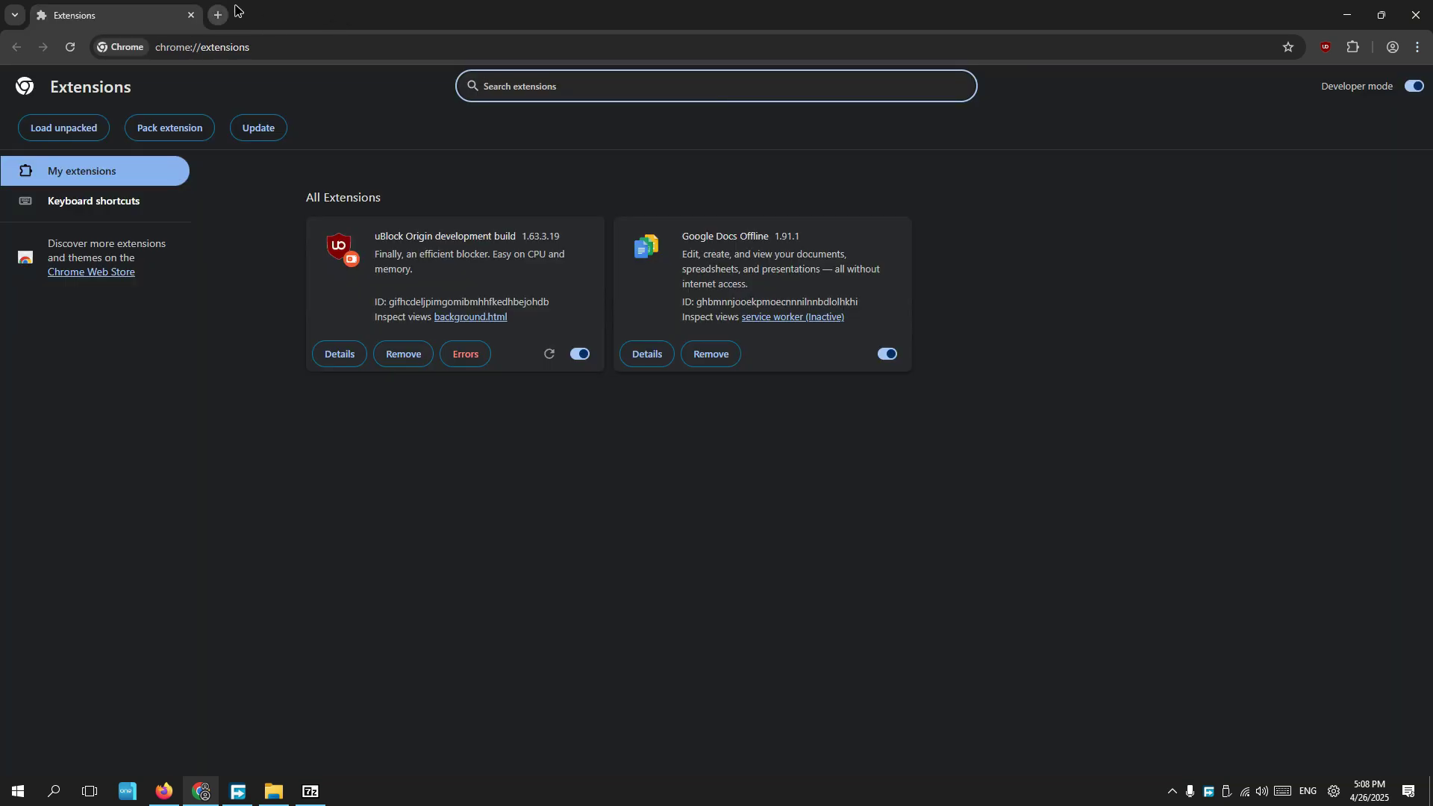
Replace the Extensions tab with a new tab and open YouTube in it.
left_click(218, 15)
left_click(191, 15)
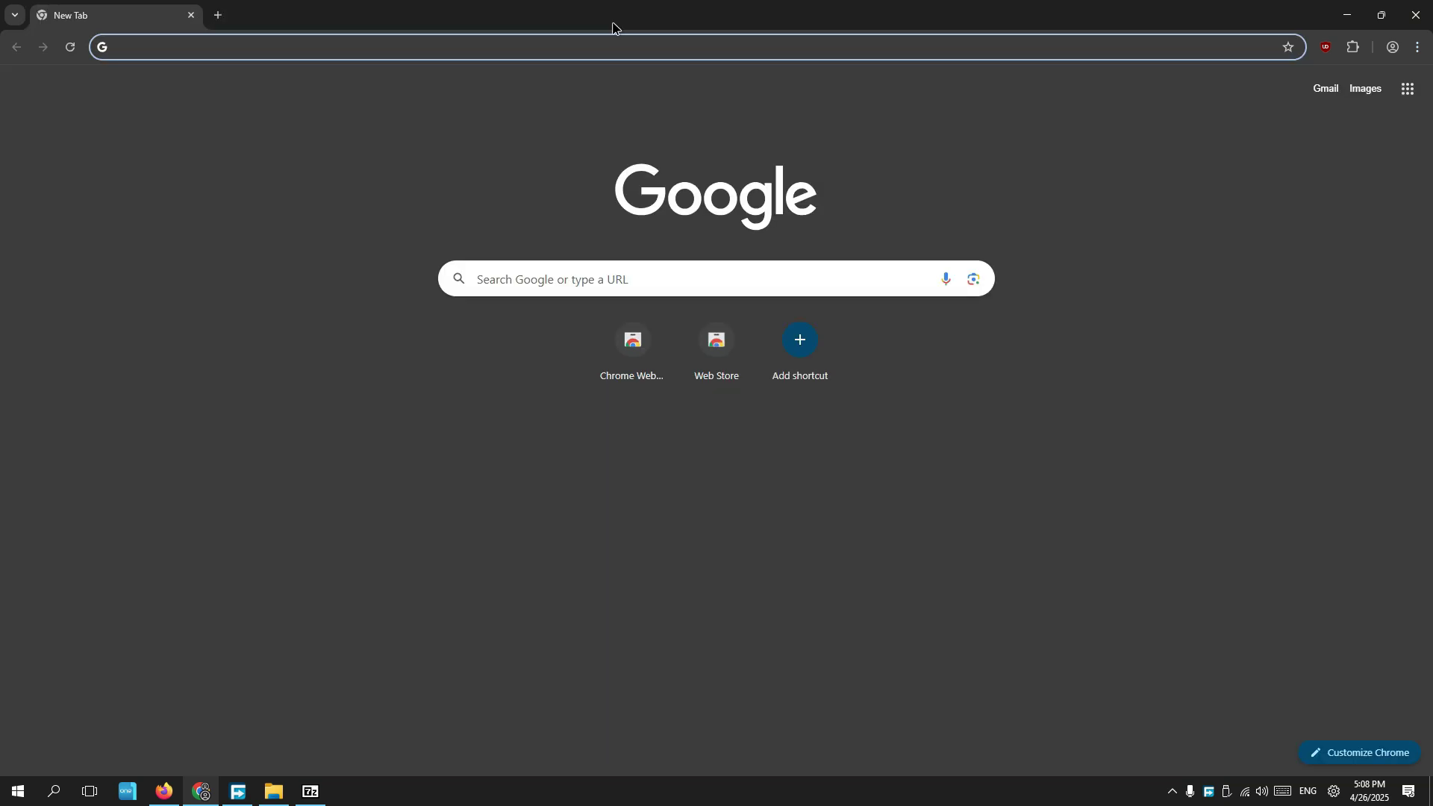
left_click(1324, 47)
left_click(816, 46)
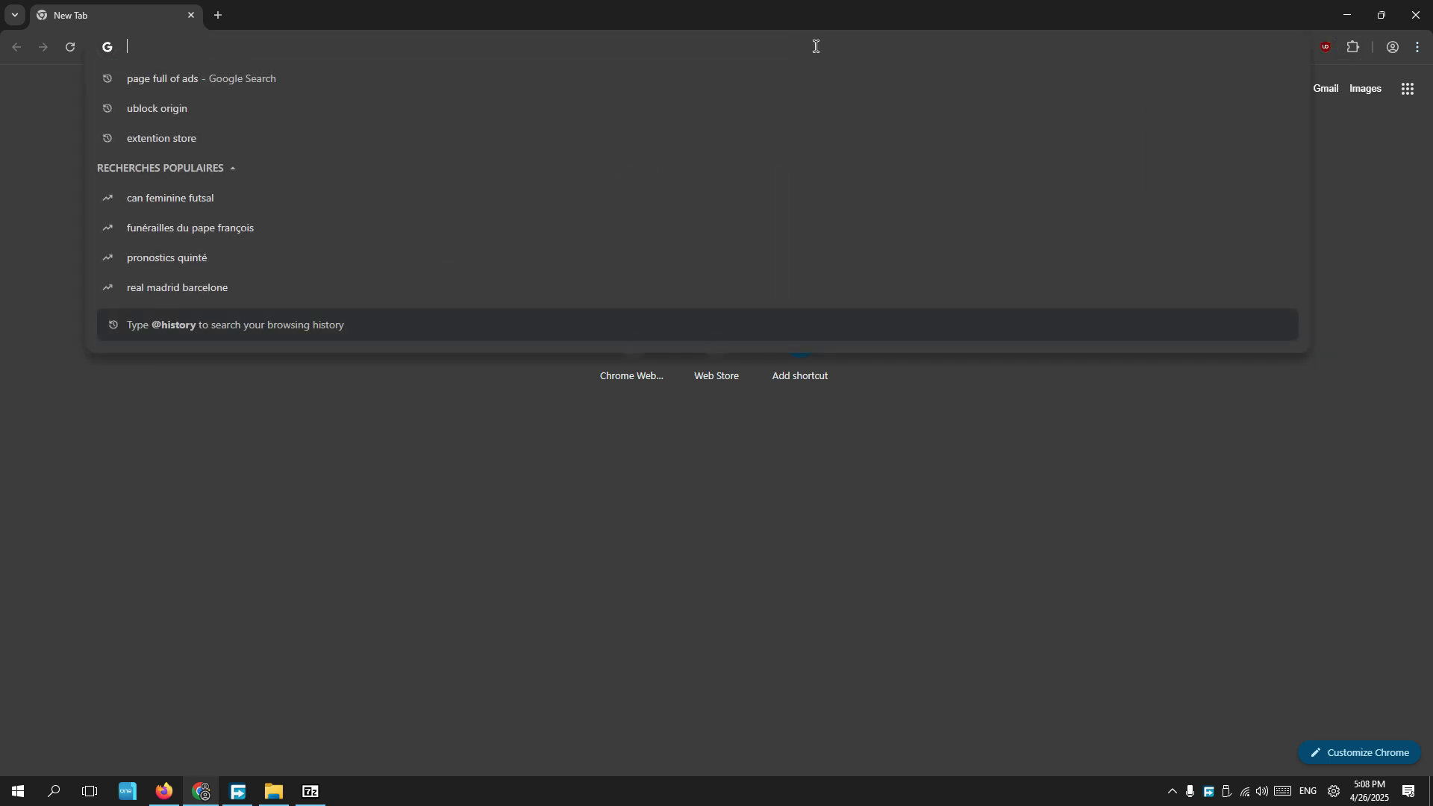
type("youtube")
key("Return")
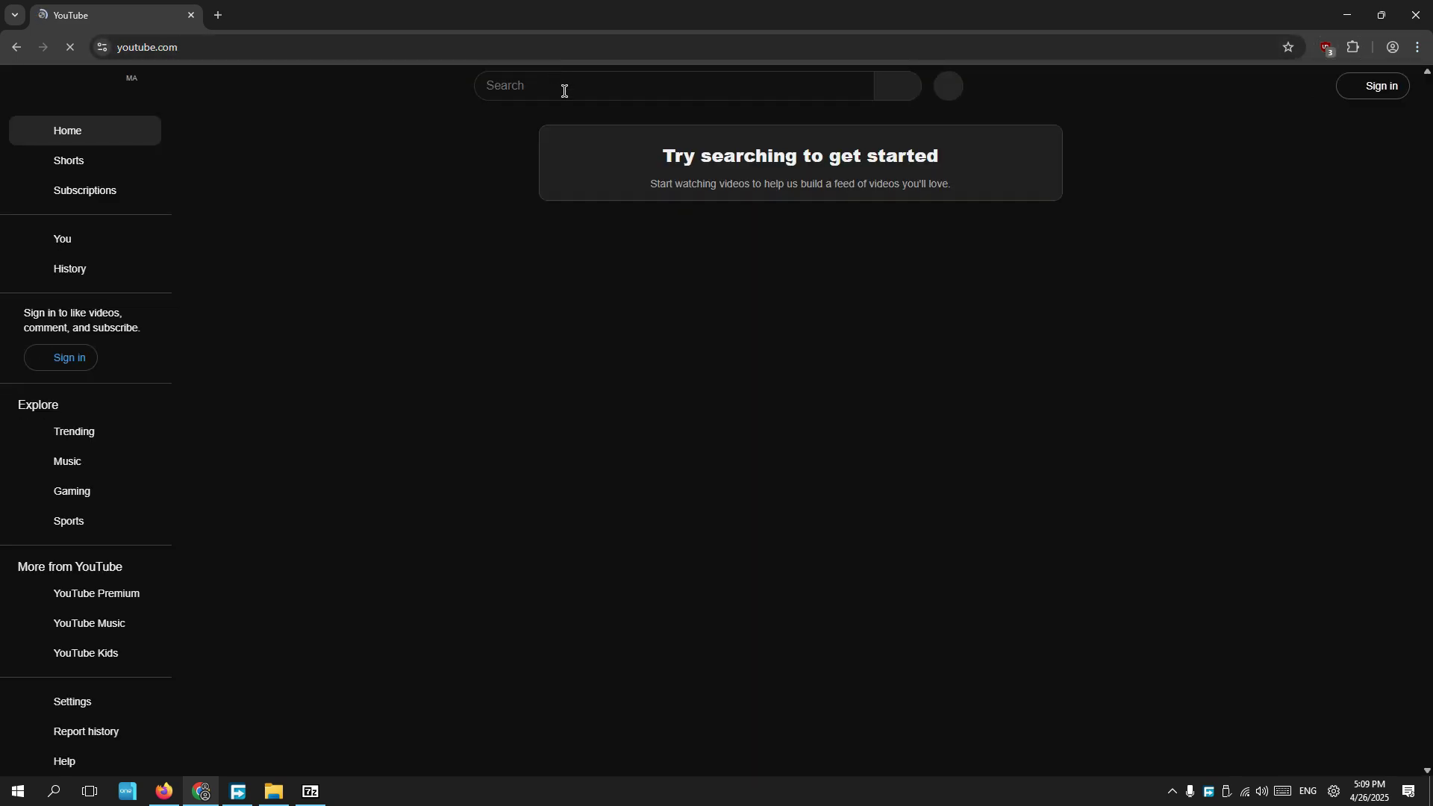
Search YouTube for "mercedes".
left_click(563, 85)
type("mercesde")
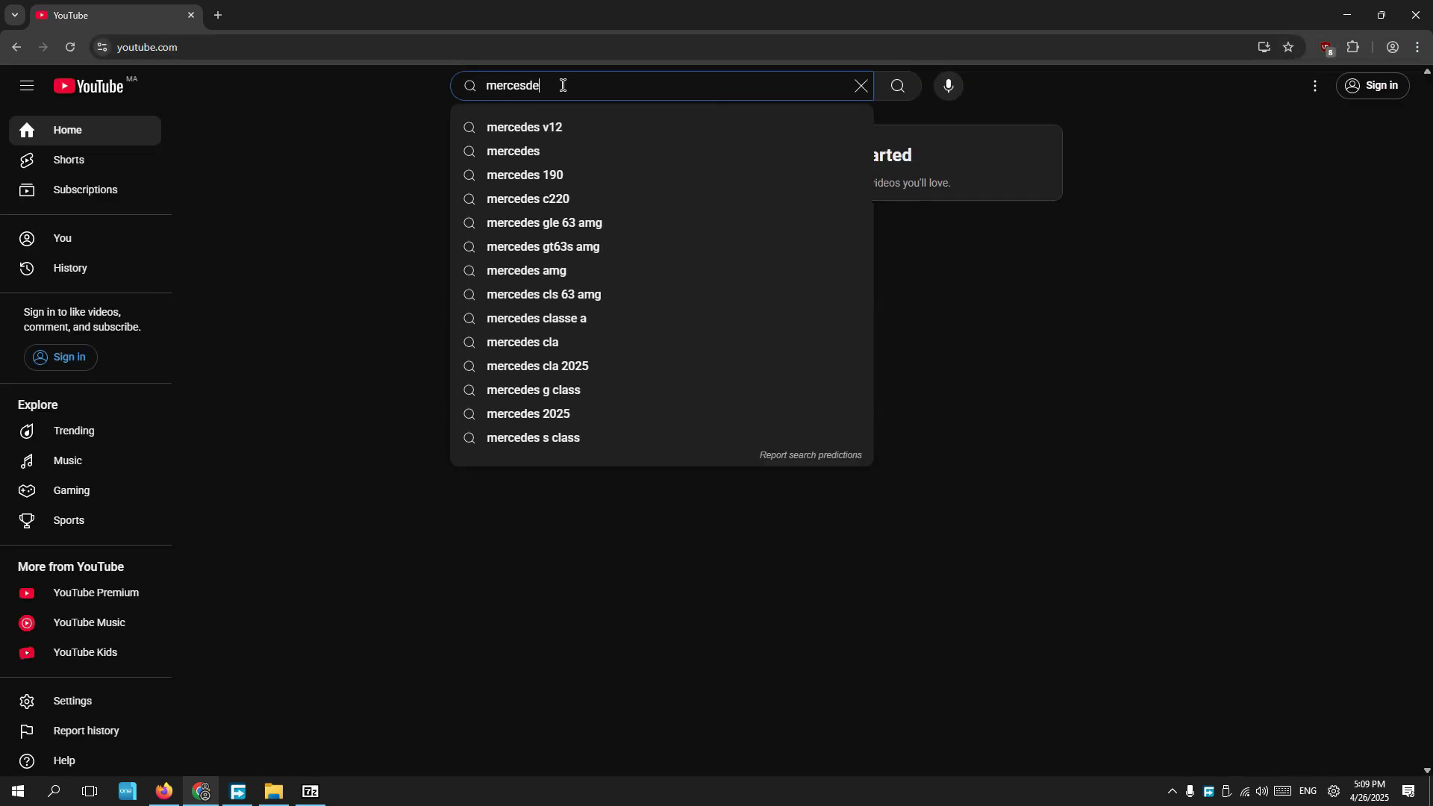
key("BackSpace")
key("BackSpace")
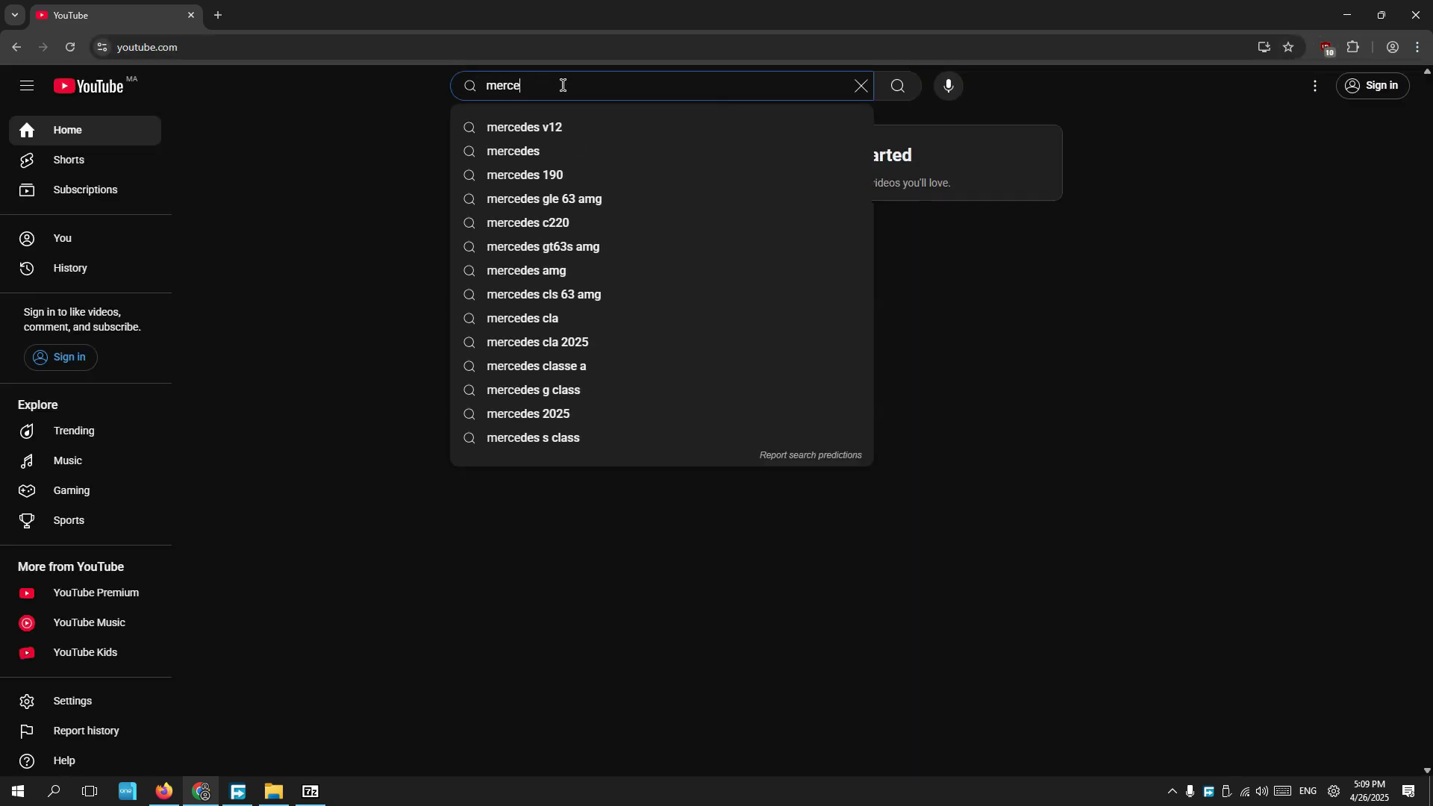
type("des")
key("Return")
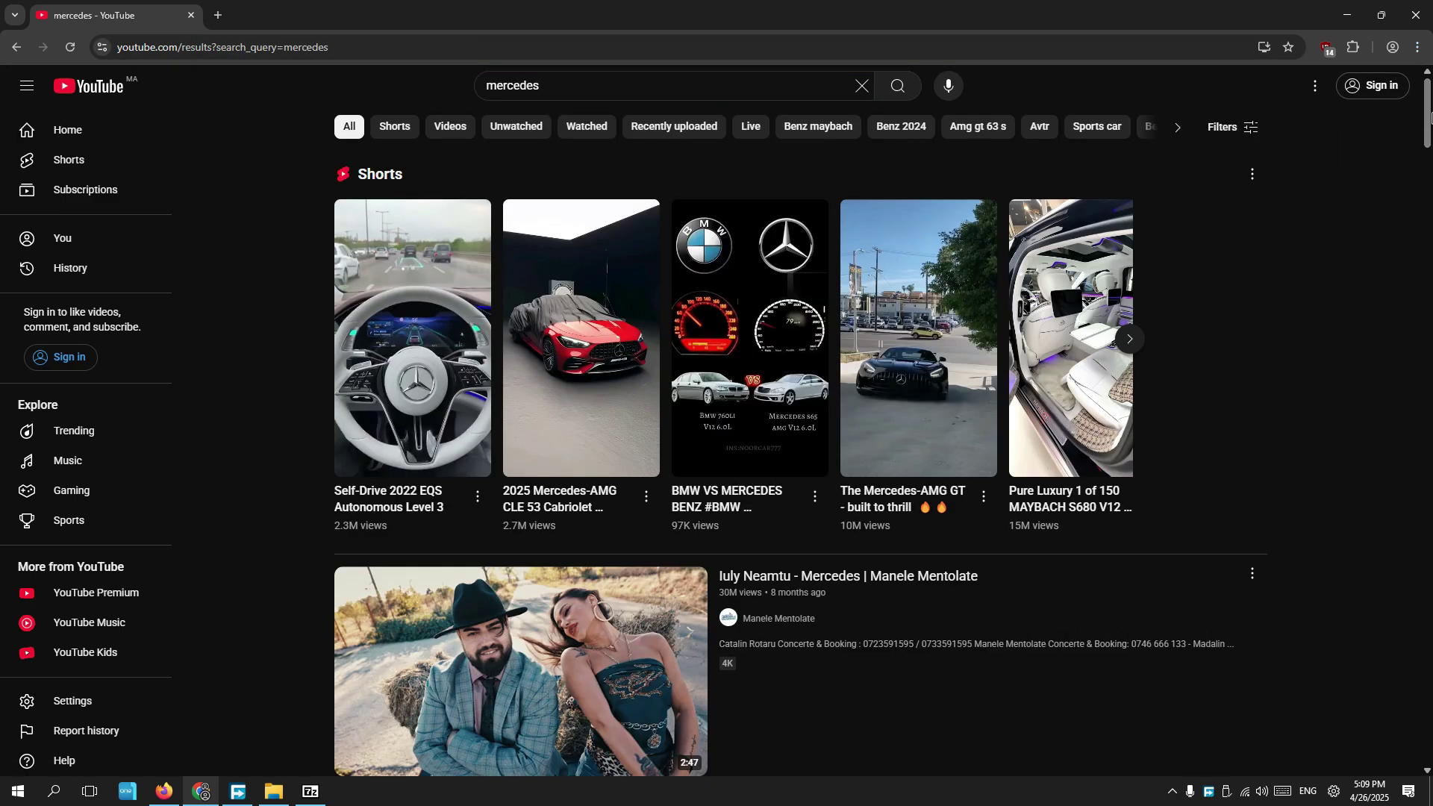
Look through the mercedes results with uBlock Origin's blocking statistics, and return to the YouTube home page.
scroll(1431, 117, "down", 15)
left_click(1326, 48)
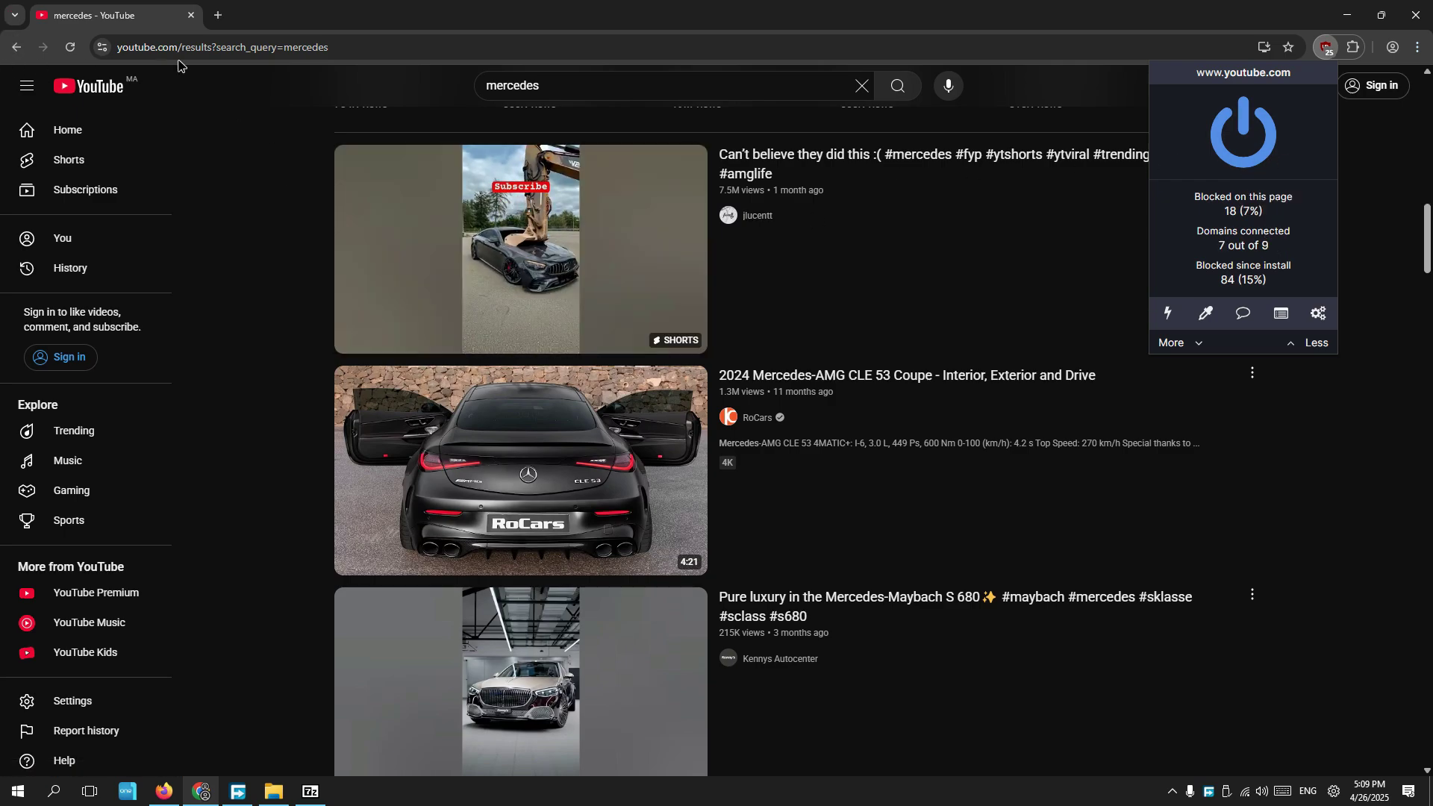
left_click(88, 86)
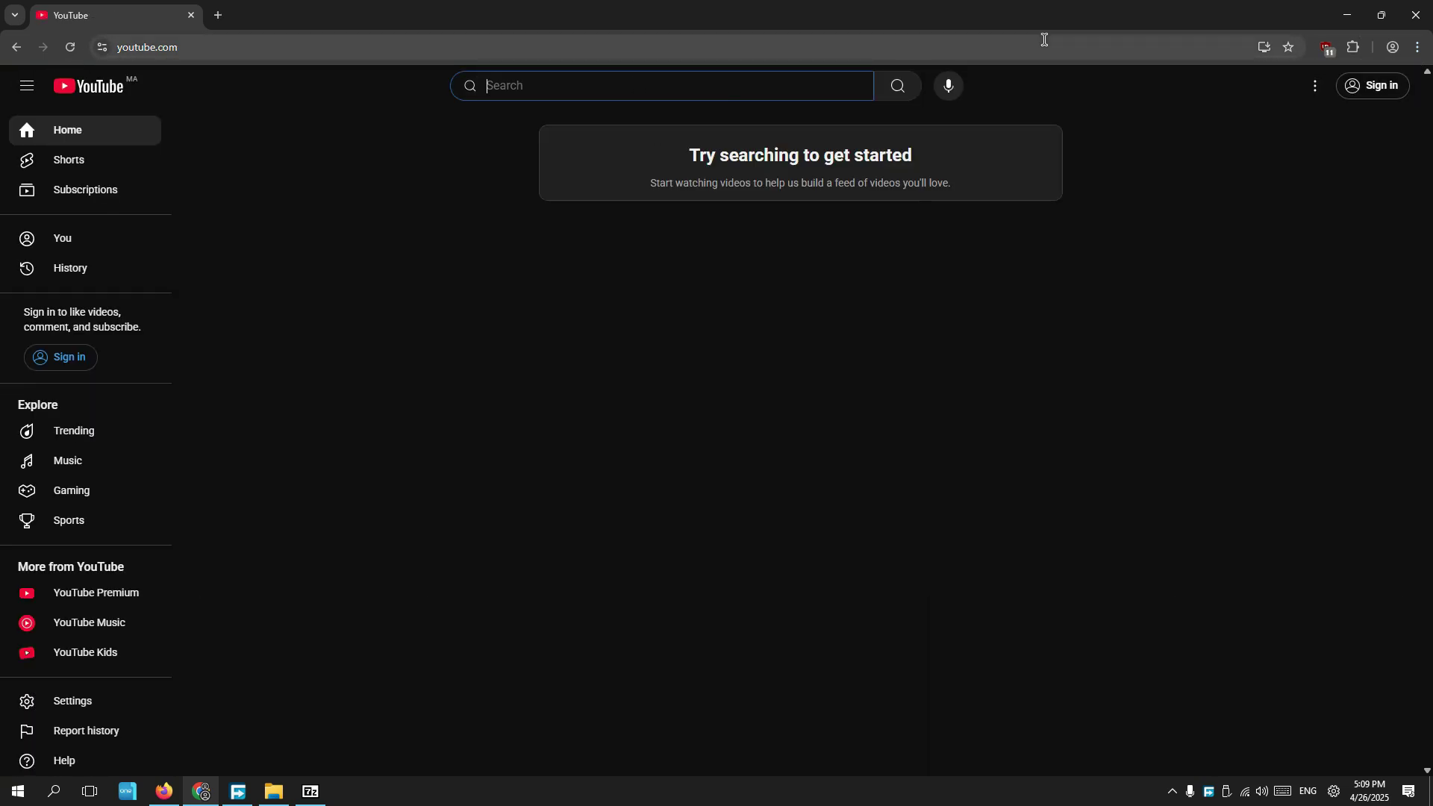
Search YouTube for "funny video" and go back to the home page.
type("funny vifd")
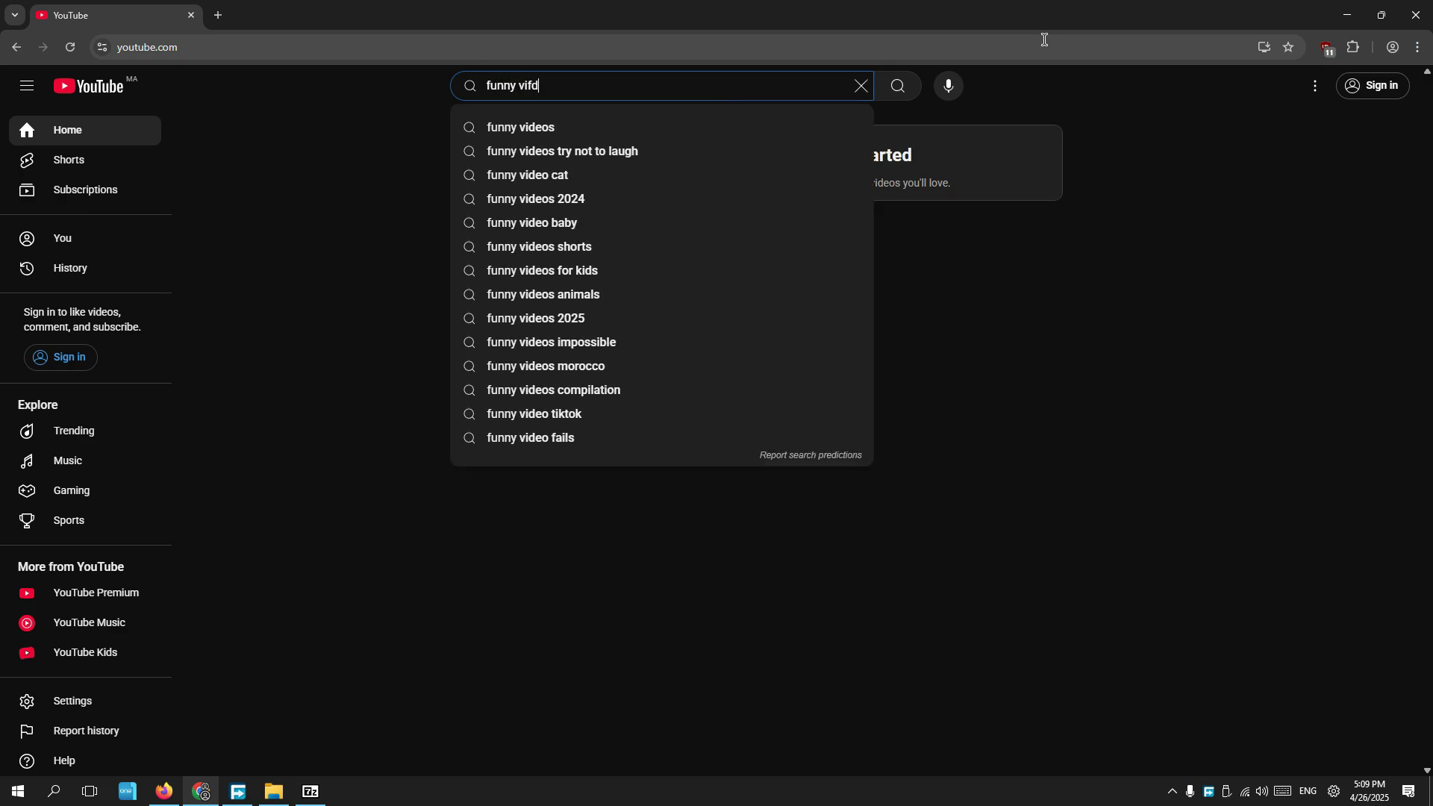
key("BackSpace")
key("Return")
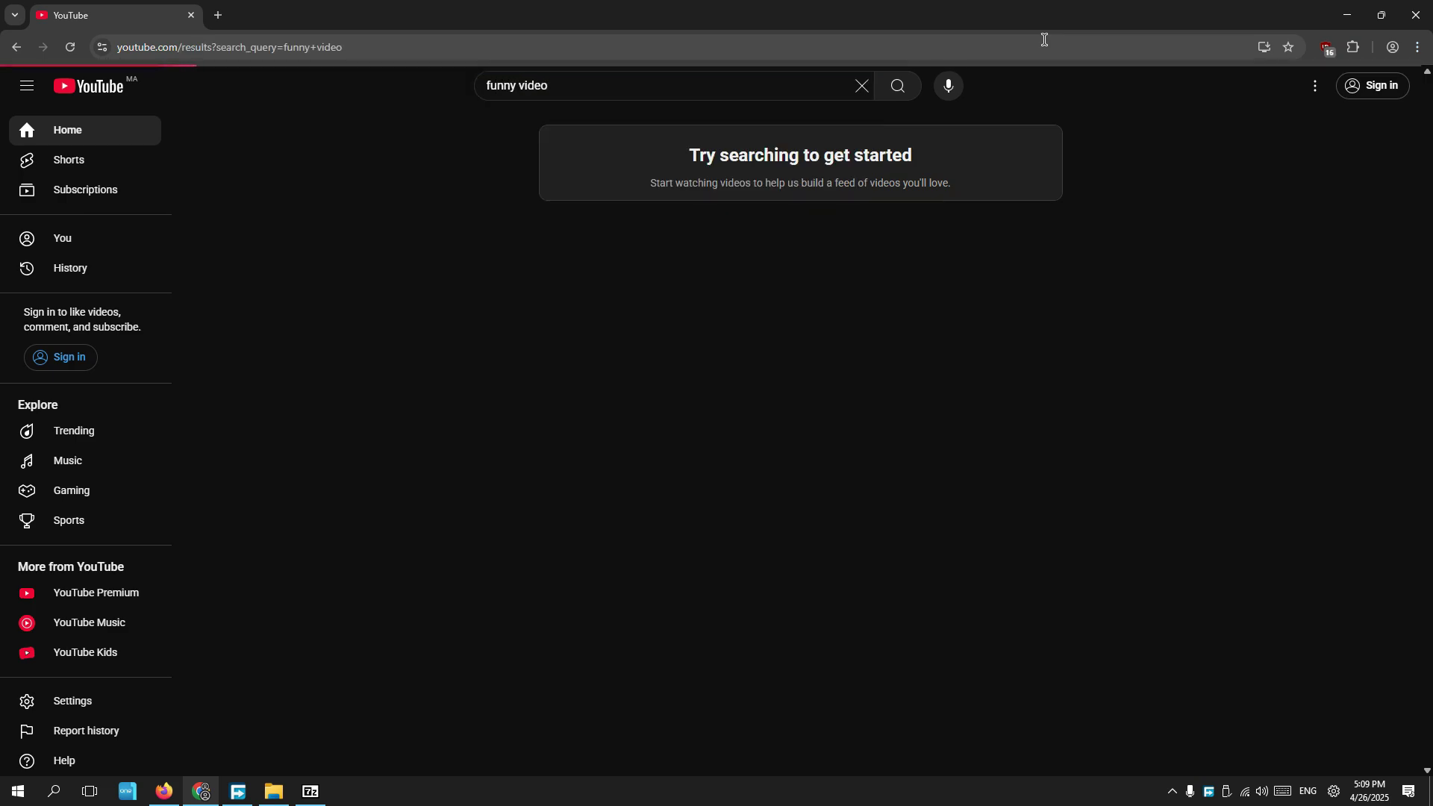
left_click(89, 86)
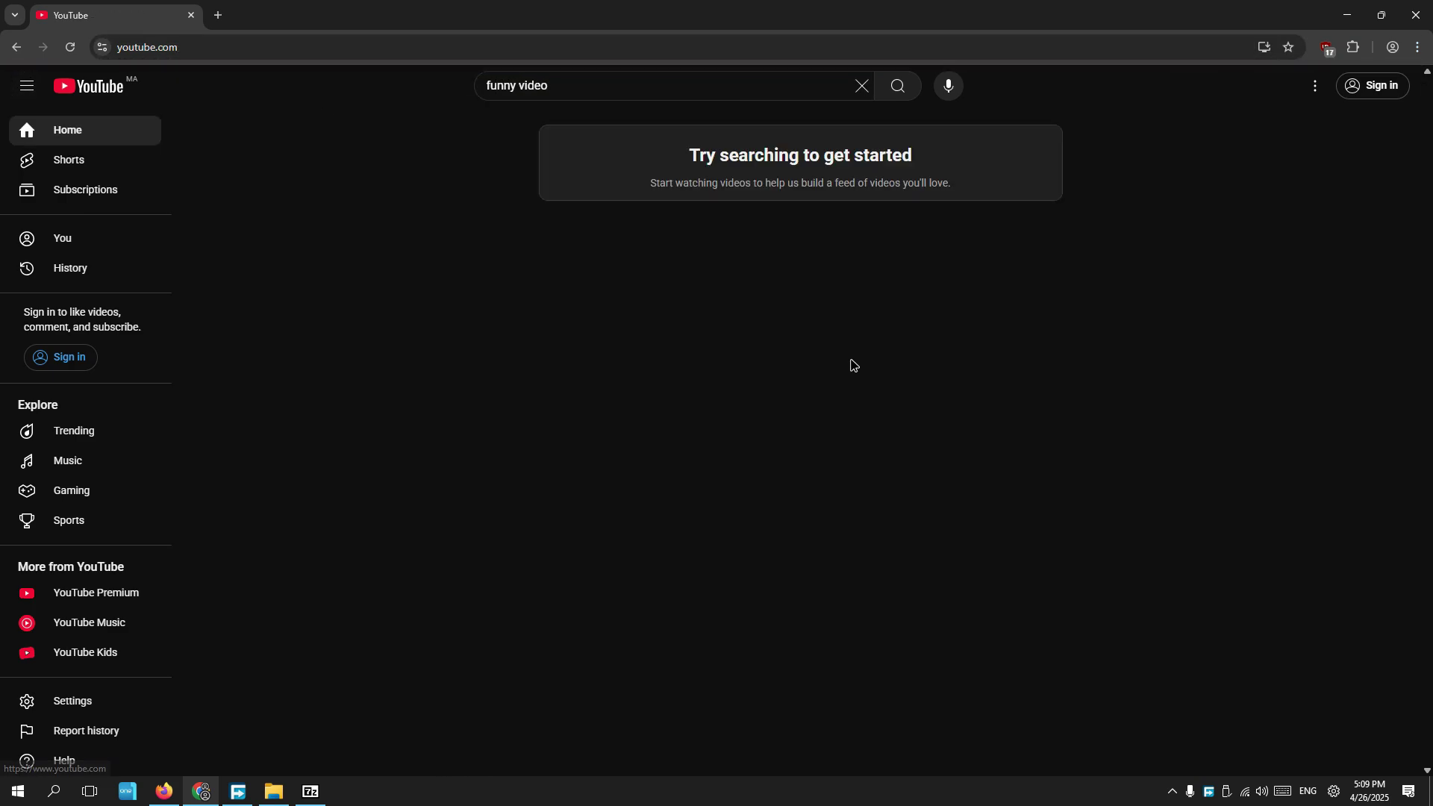
left_click_drag(853, 365, 771, 232)
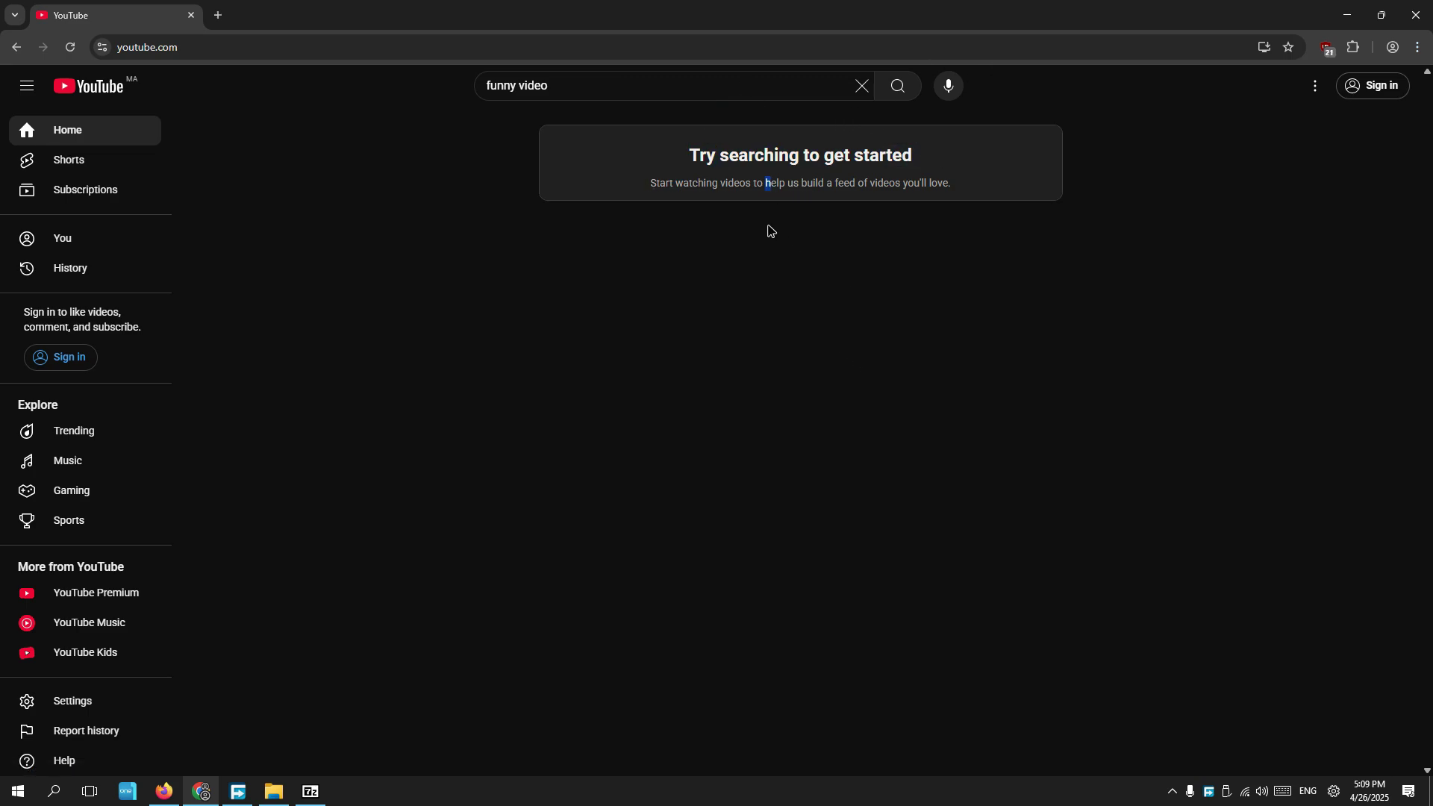
left_click(563, 88)
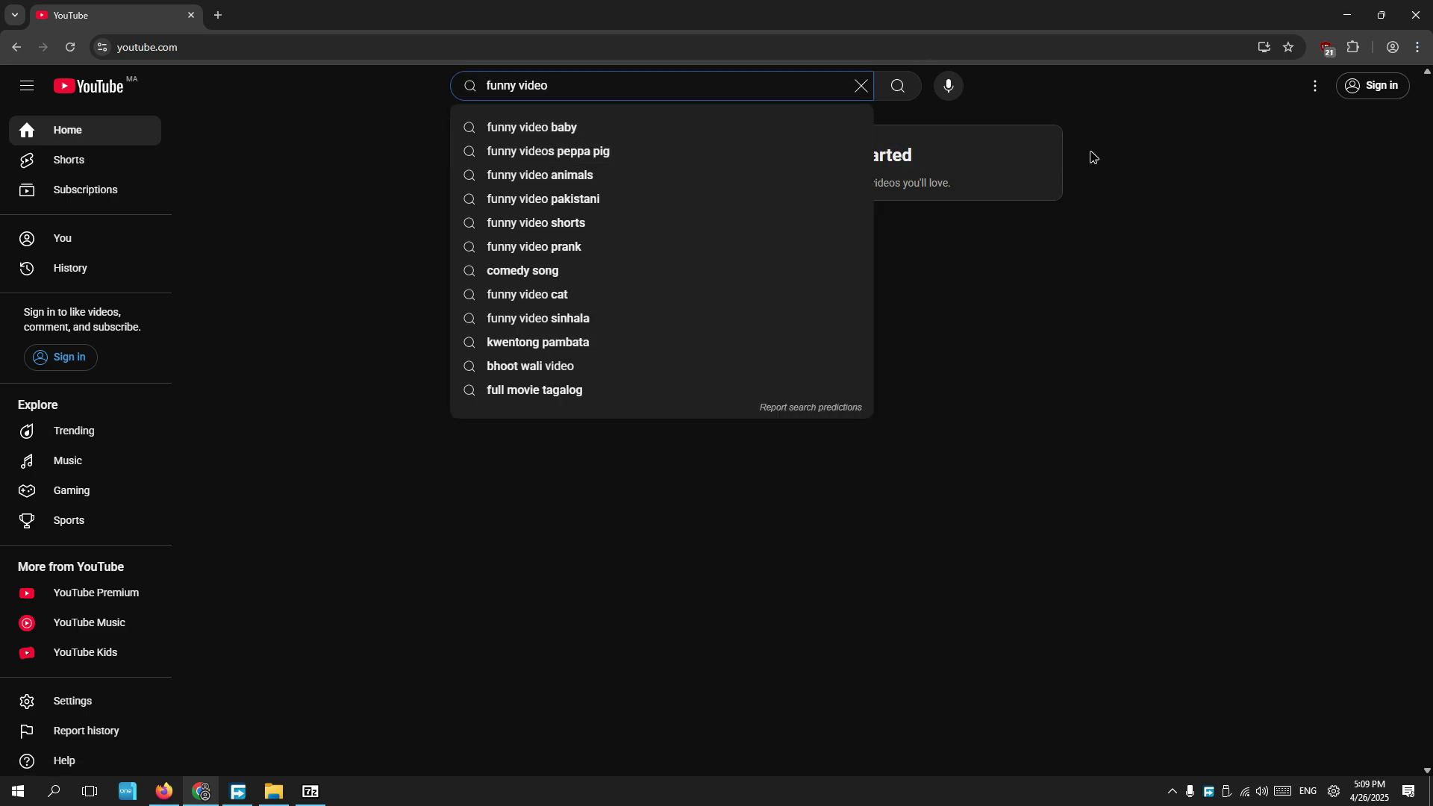
left_click_drag(837, 182, 809, 177)
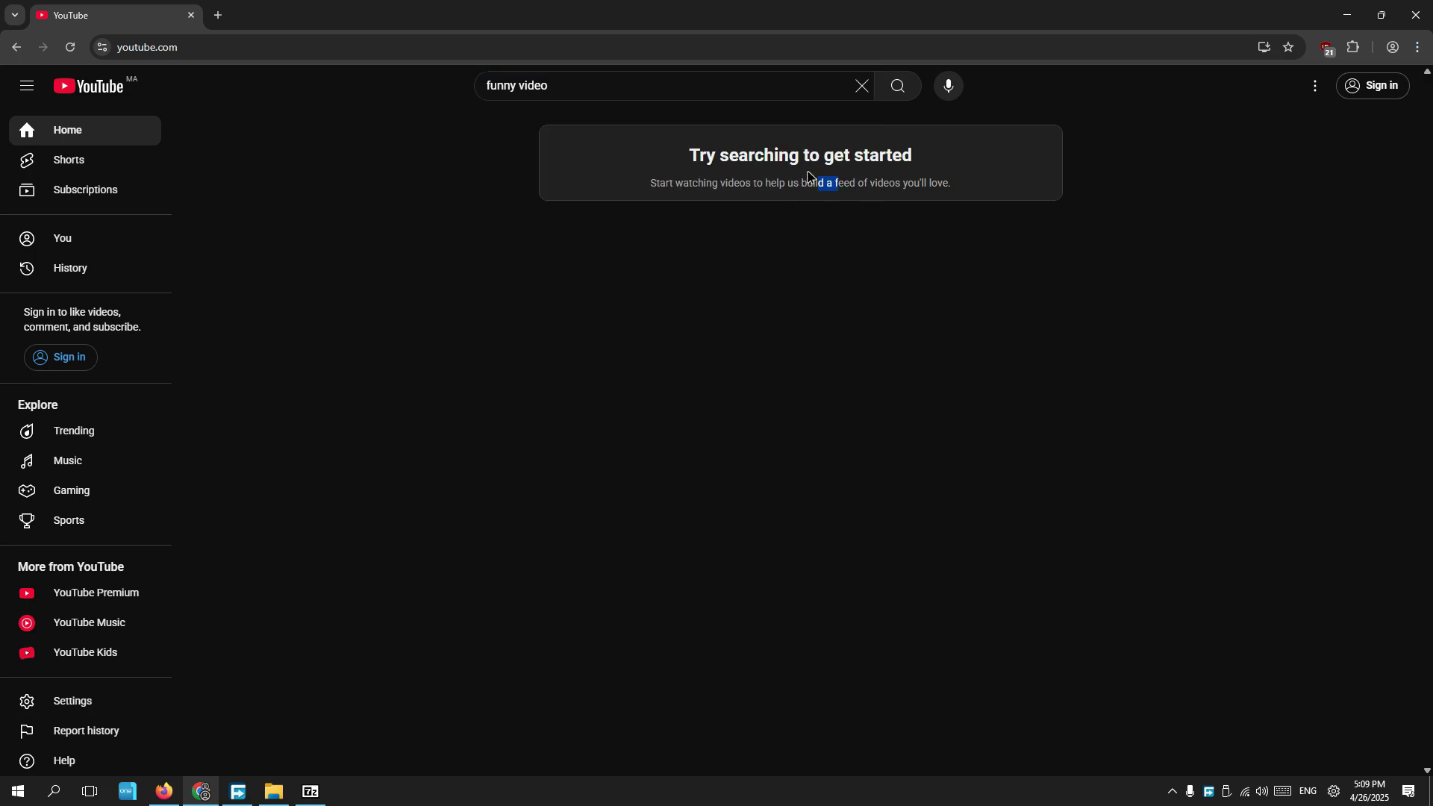
left_click_drag(756, 295, 688, 79)
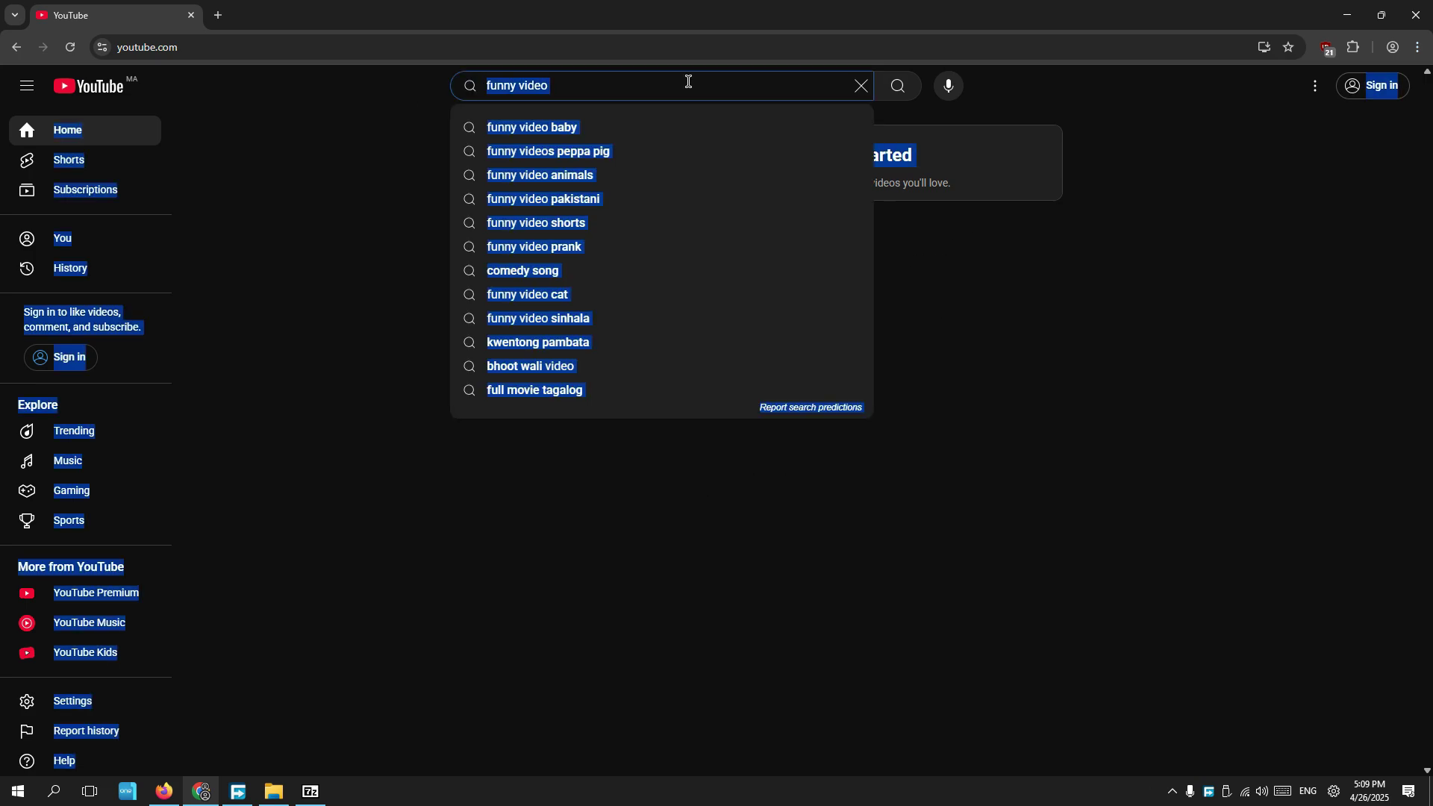
View a video in YouTube Shorts, and reopen youtube.com in a fresh tab that replaces the old one.
left_click(75, 166)
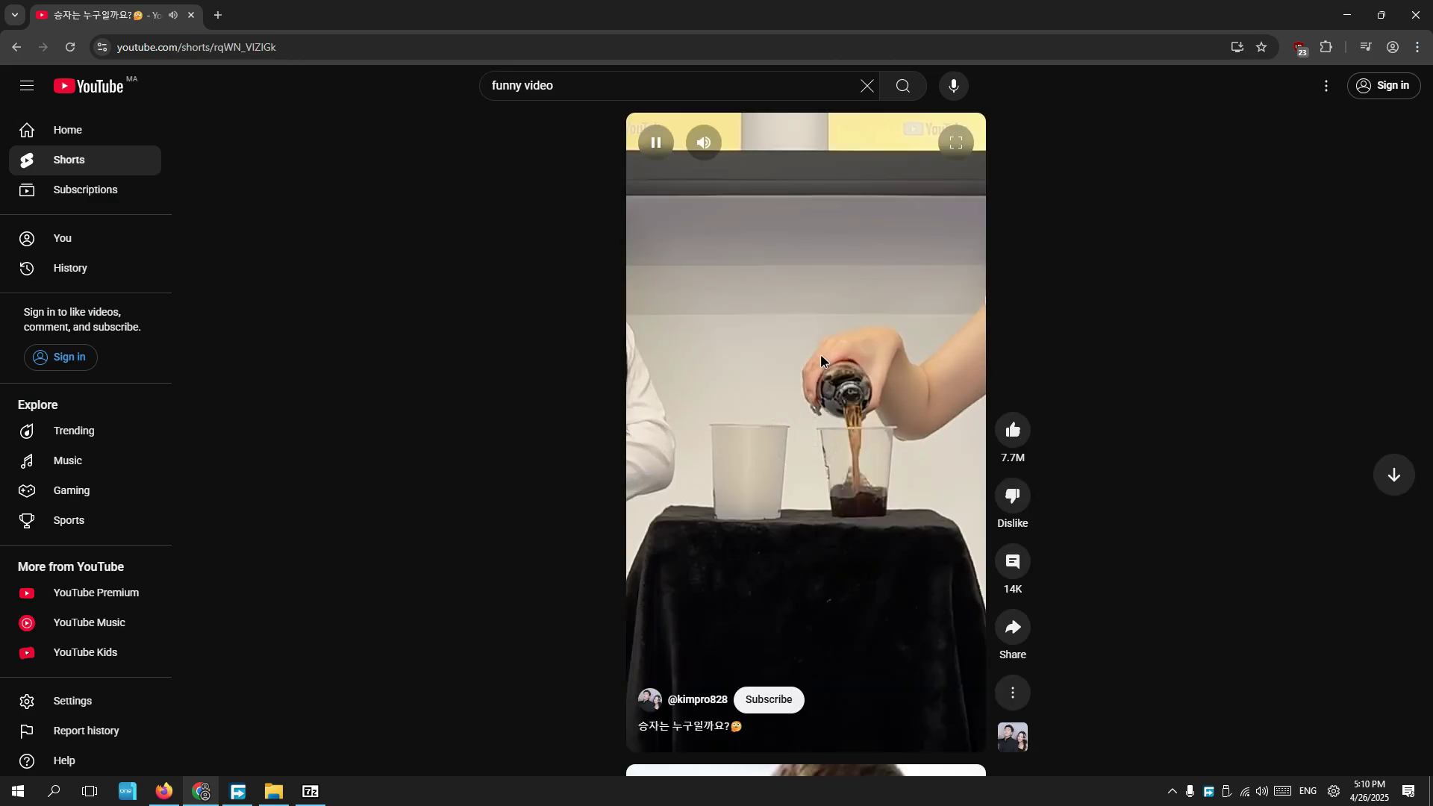
left_click(67, 130)
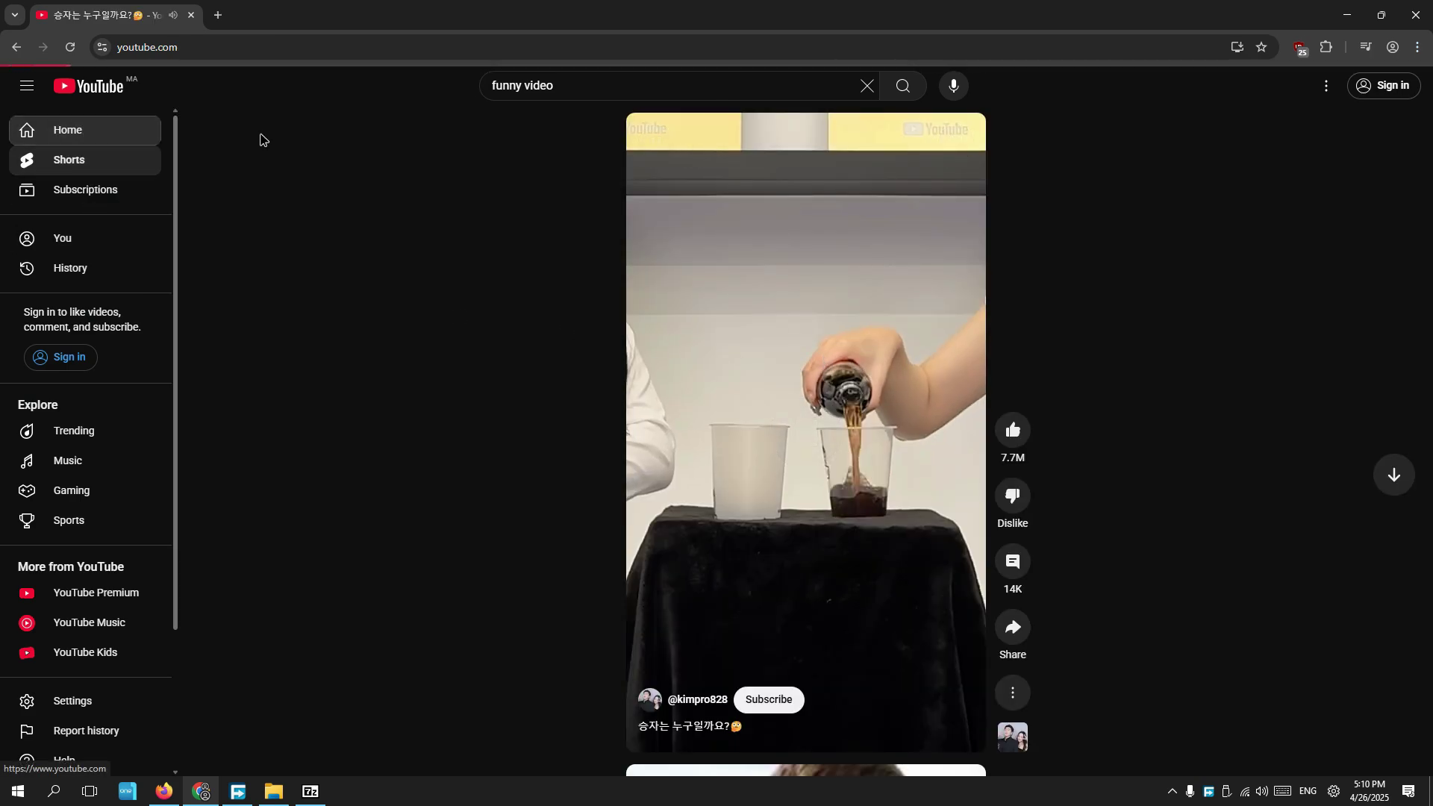
left_click(218, 12)
left_click(192, 15)
type("y")
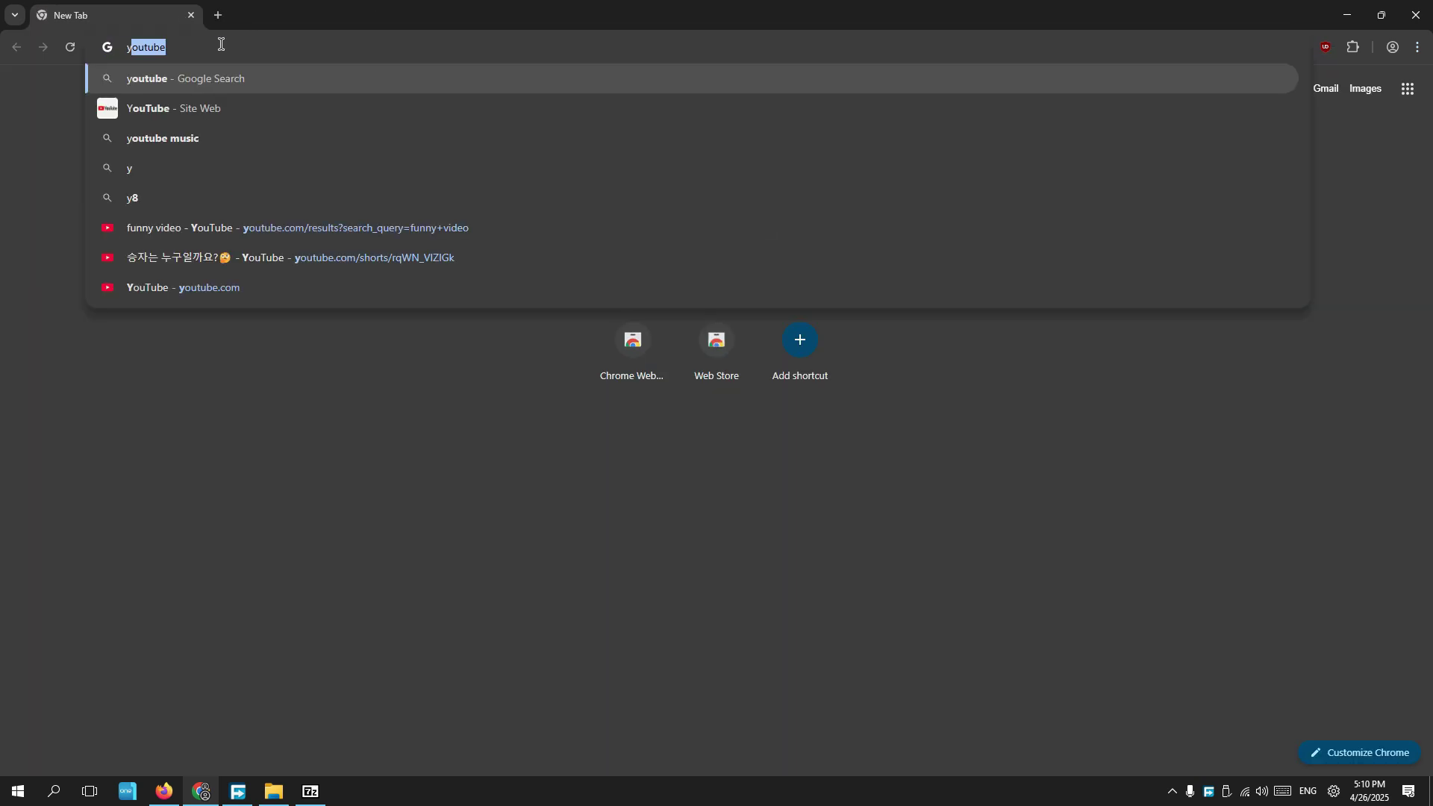
left_click(209, 288)
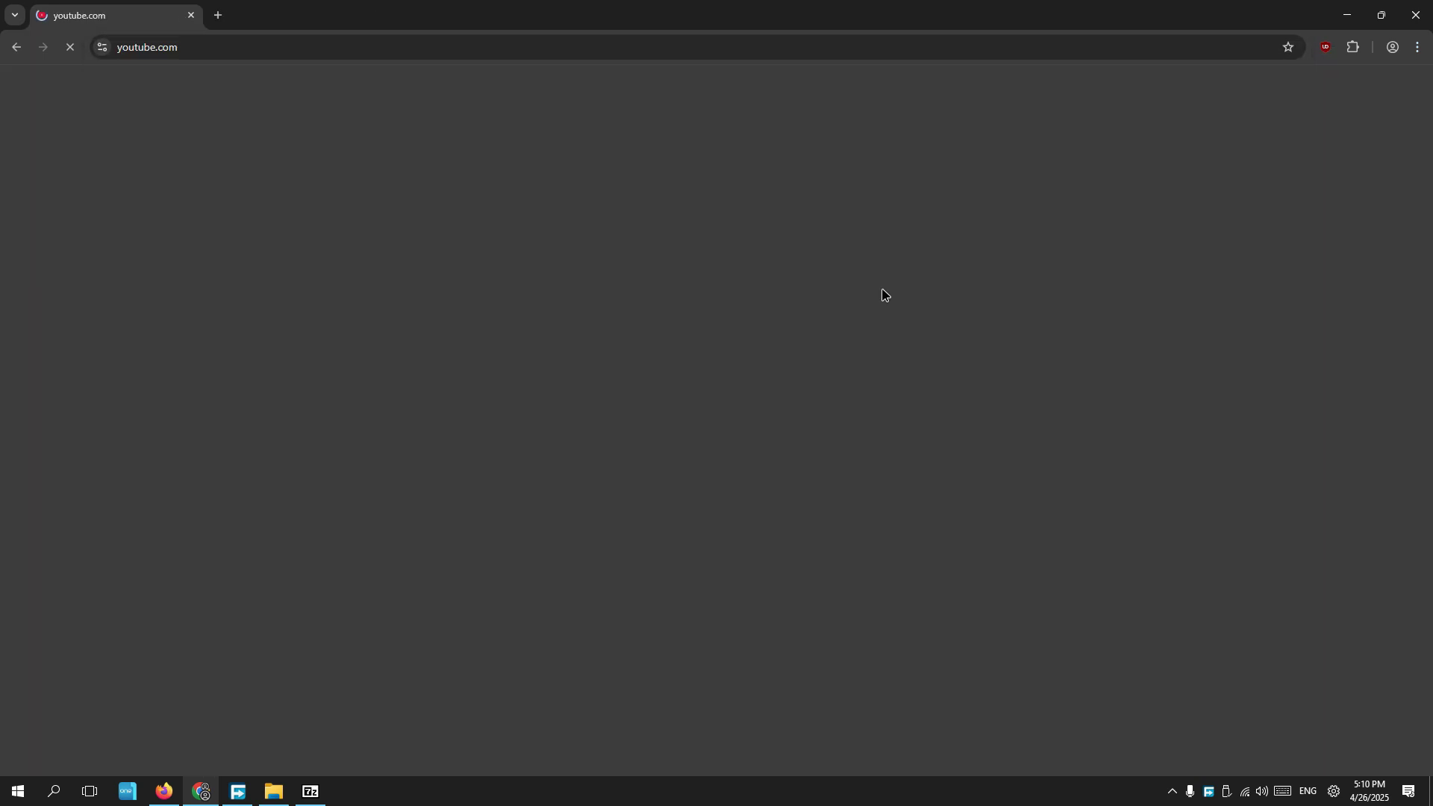
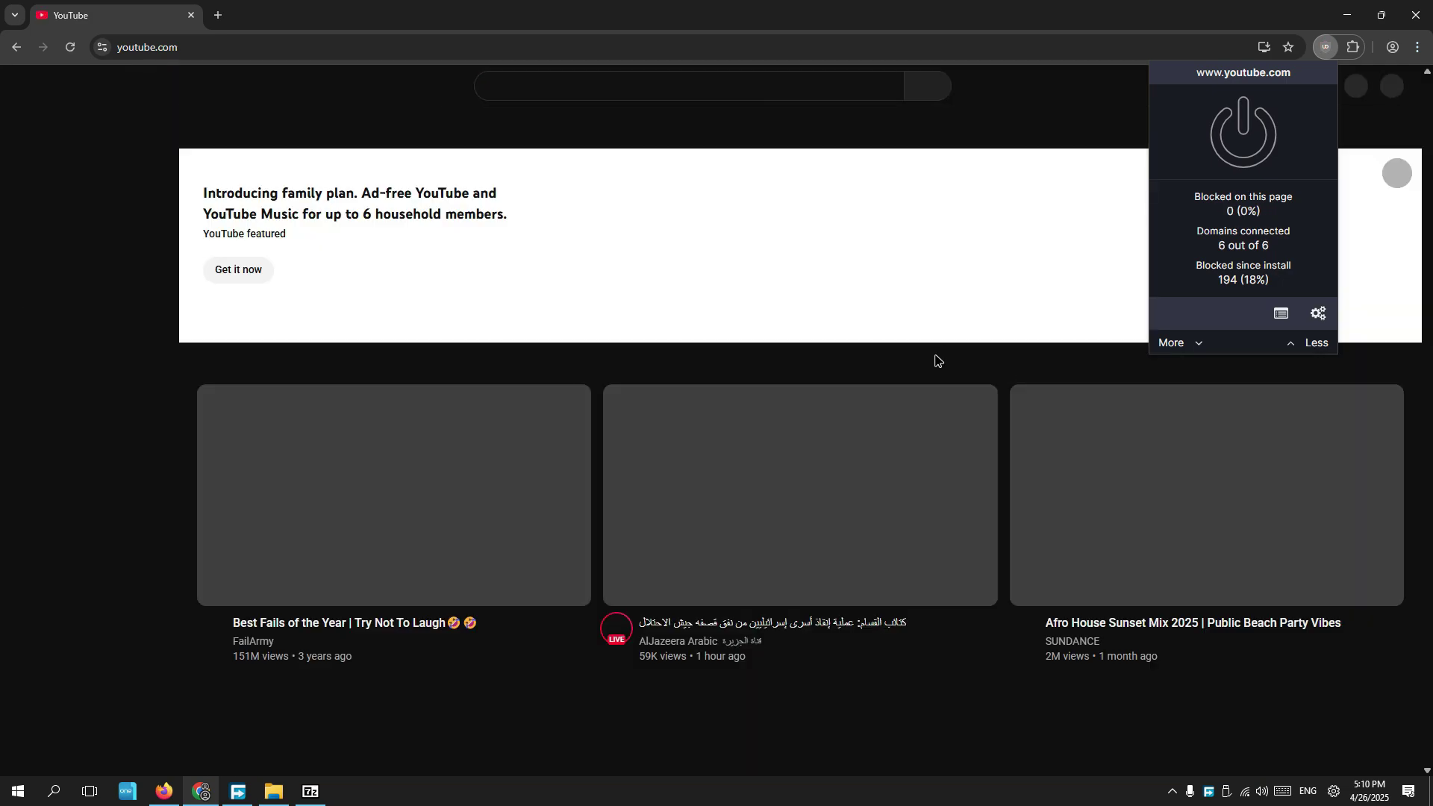
Close the uBlock Origin popup and look through the YouTube home feed for ads while blocking is off.
left_click(938, 360)
scroll(1390, 193, "down", 20)
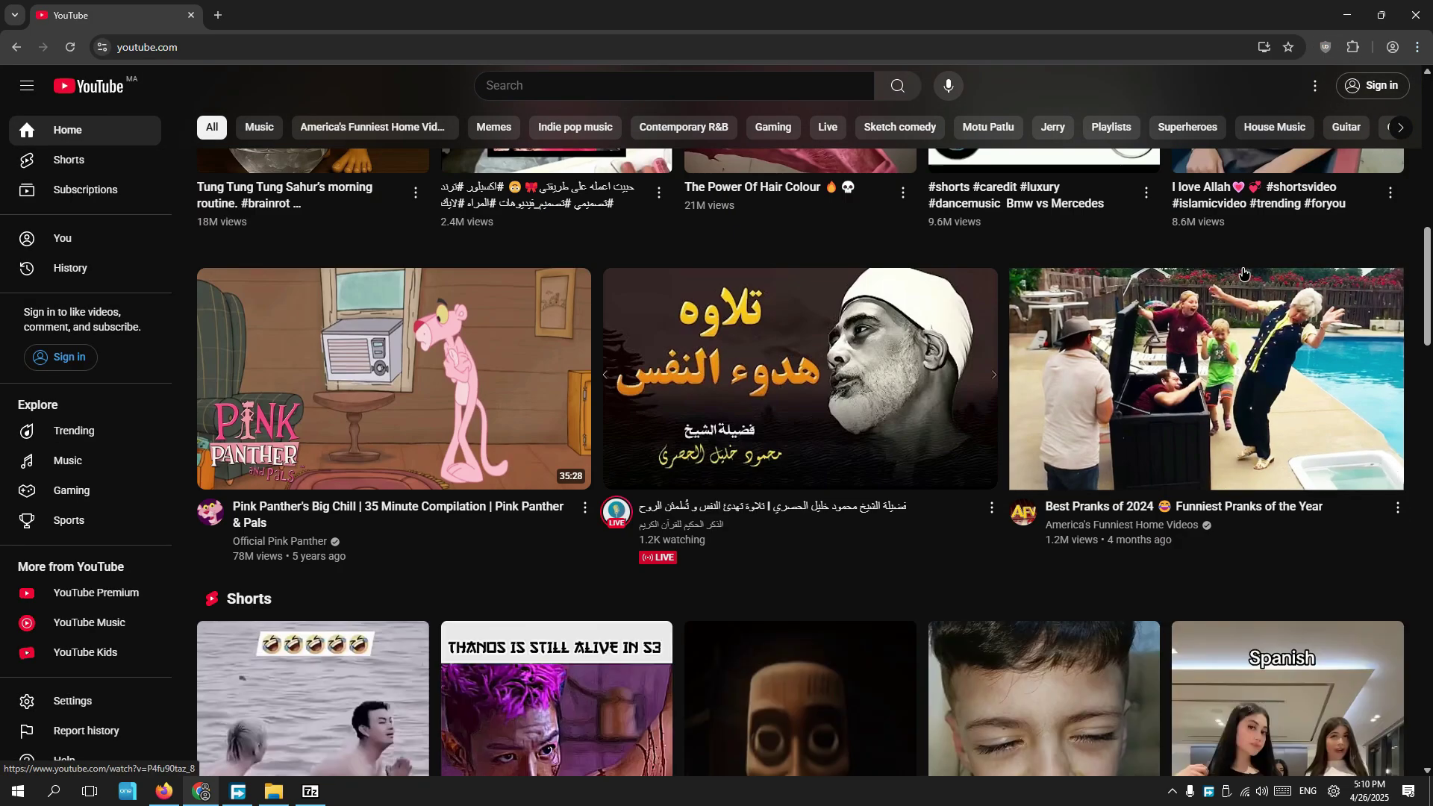
scroll(1243, 274, "down", 12)
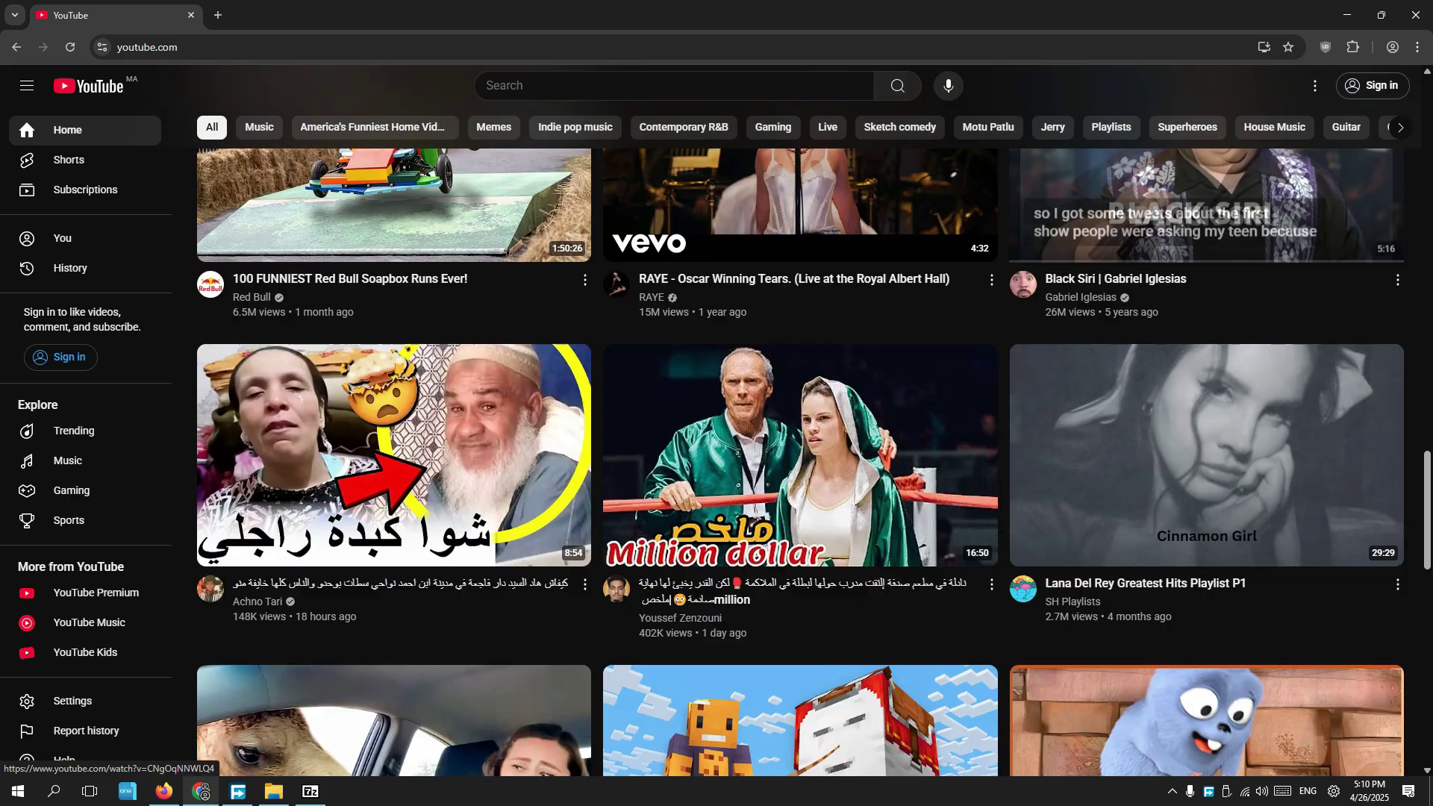
scroll(408, 363, "down", 12)
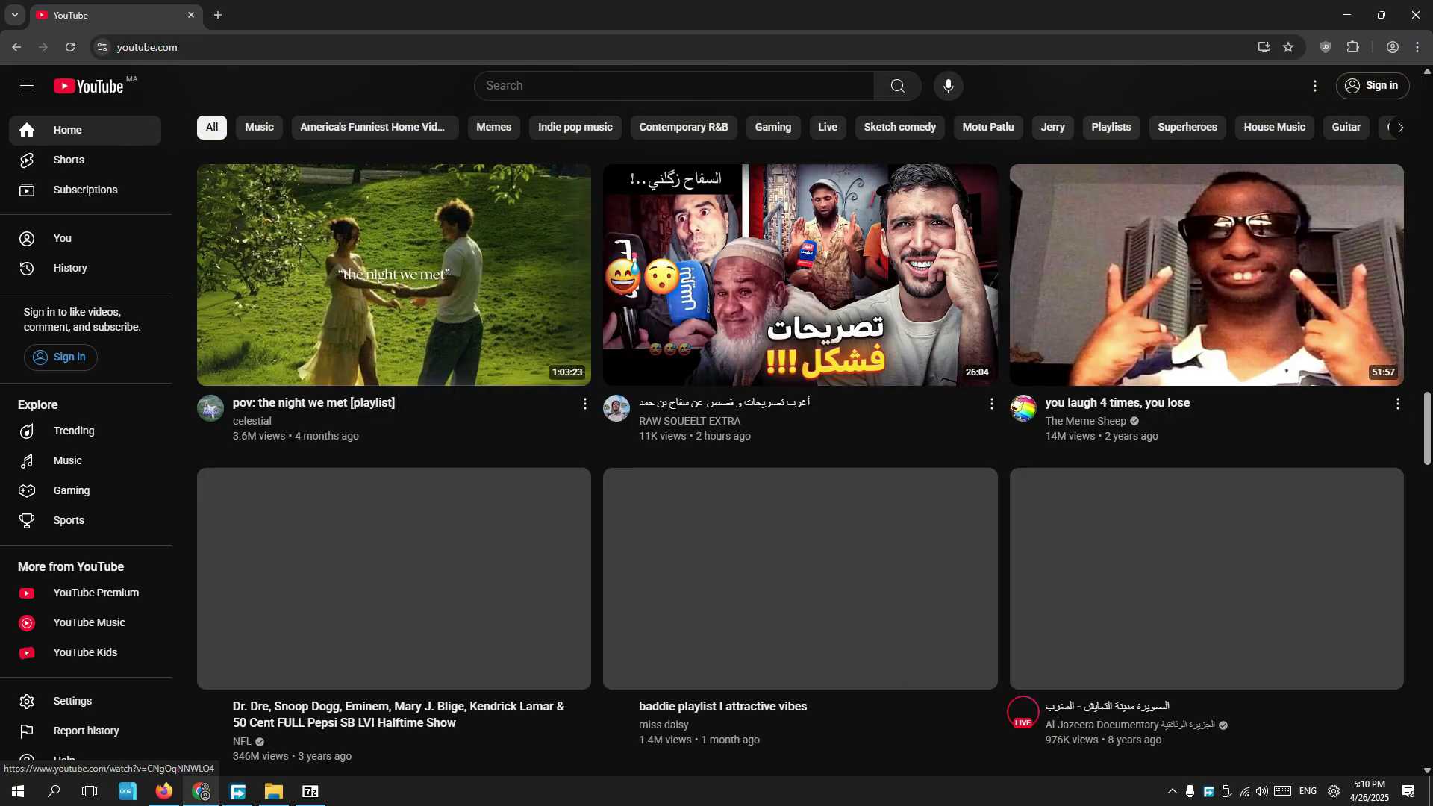
scroll(408, 363, "down", 15)
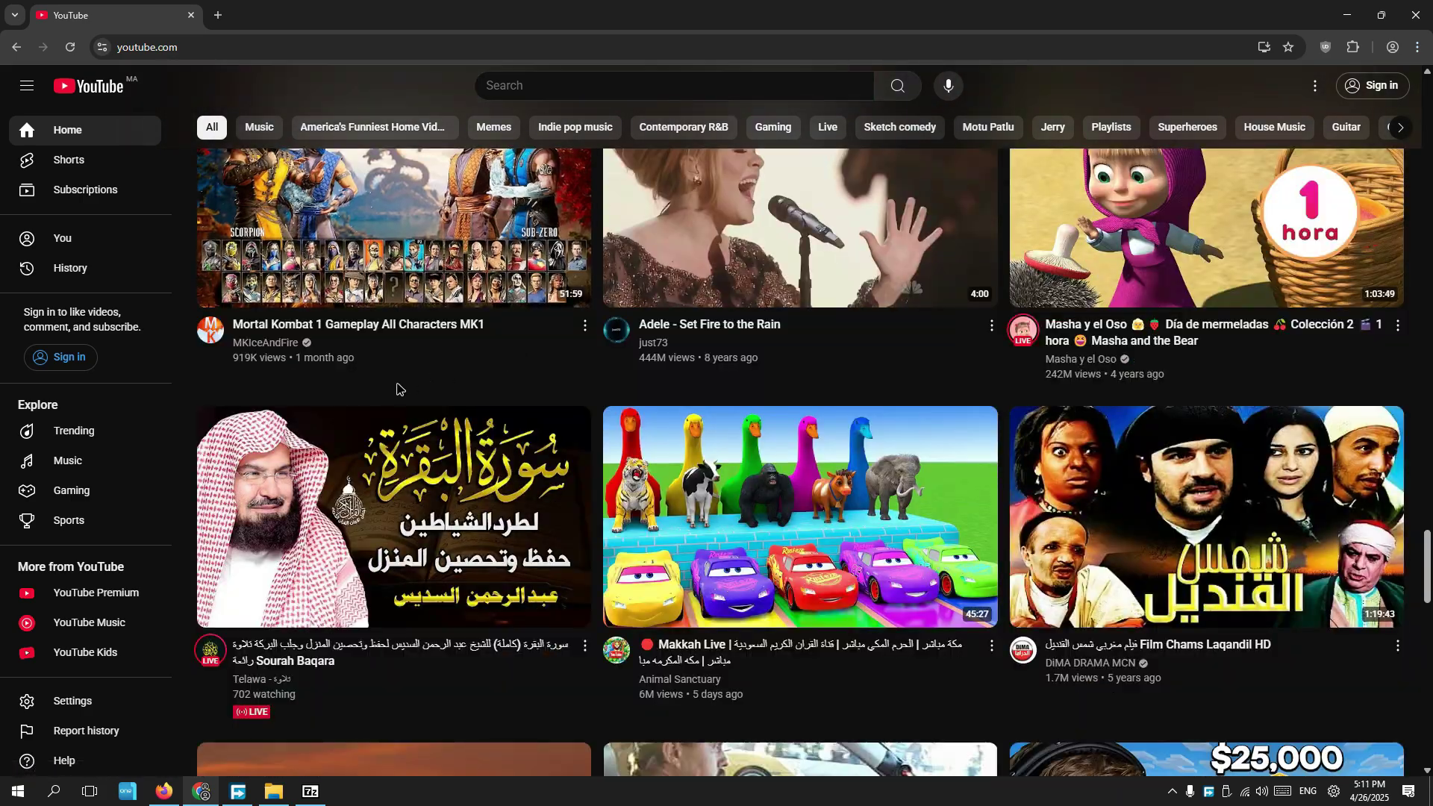
scroll(515, 389, "down", 7)
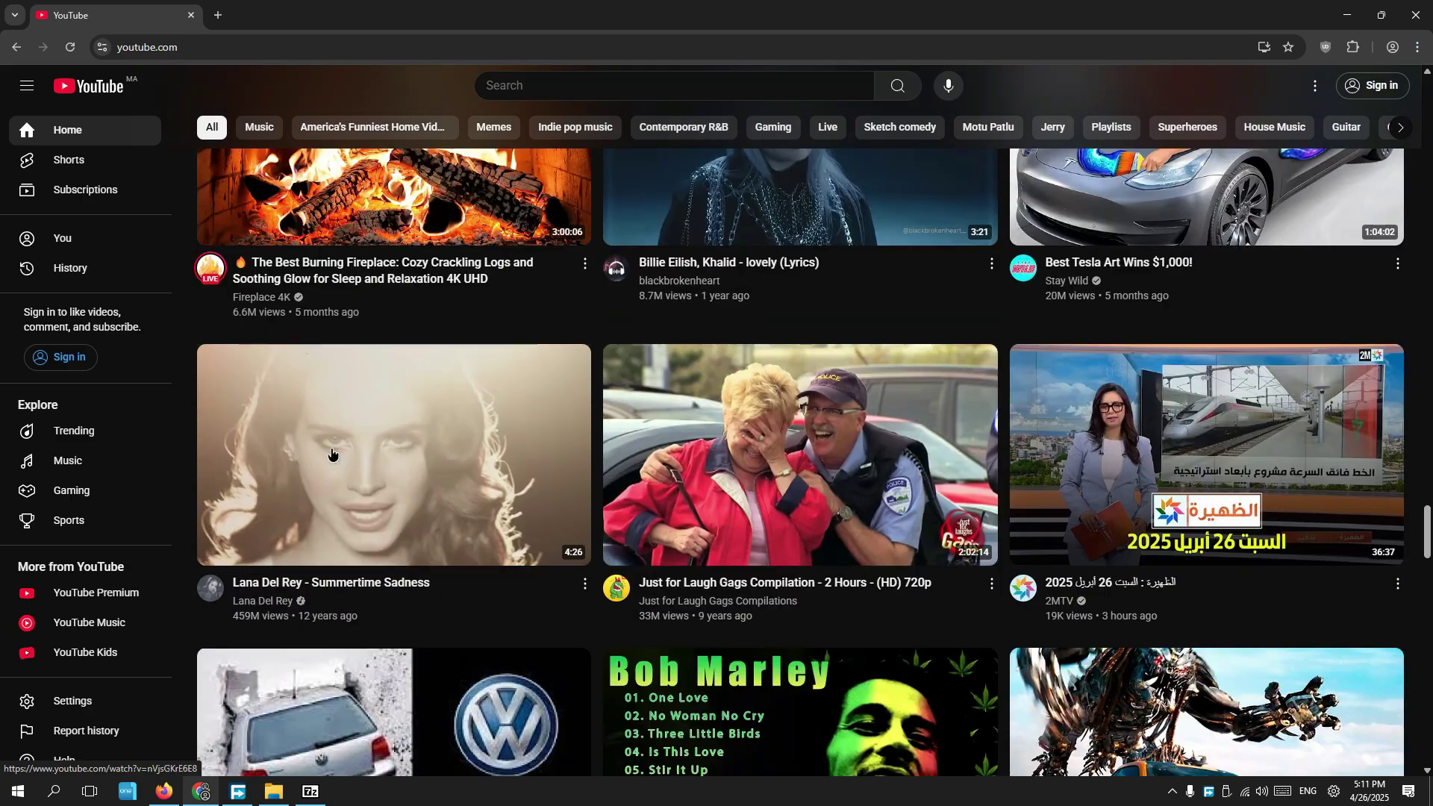
scroll(382, 407, "down", 5)
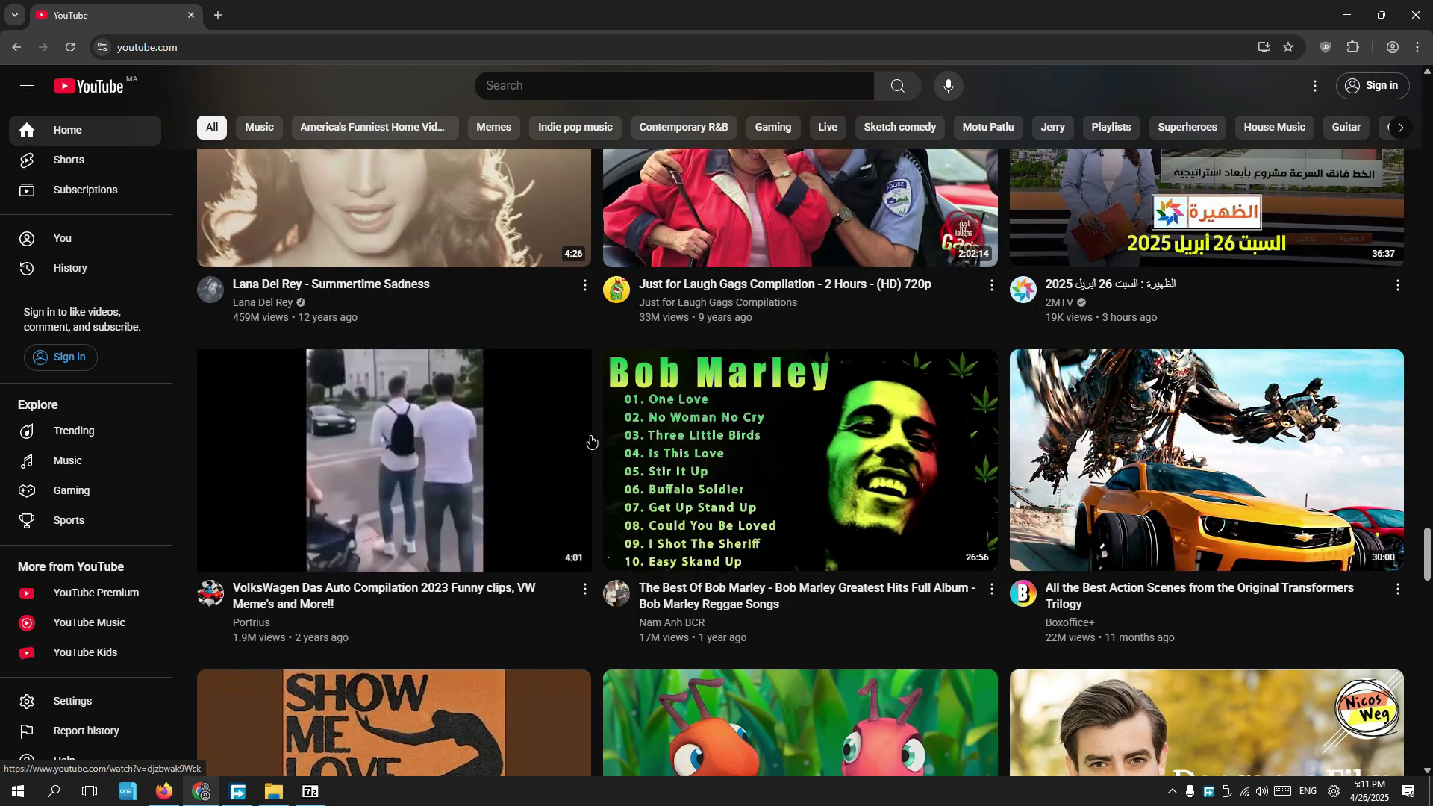
scroll(593, 440, "down", 3)
scroll(593, 441, "down", 20)
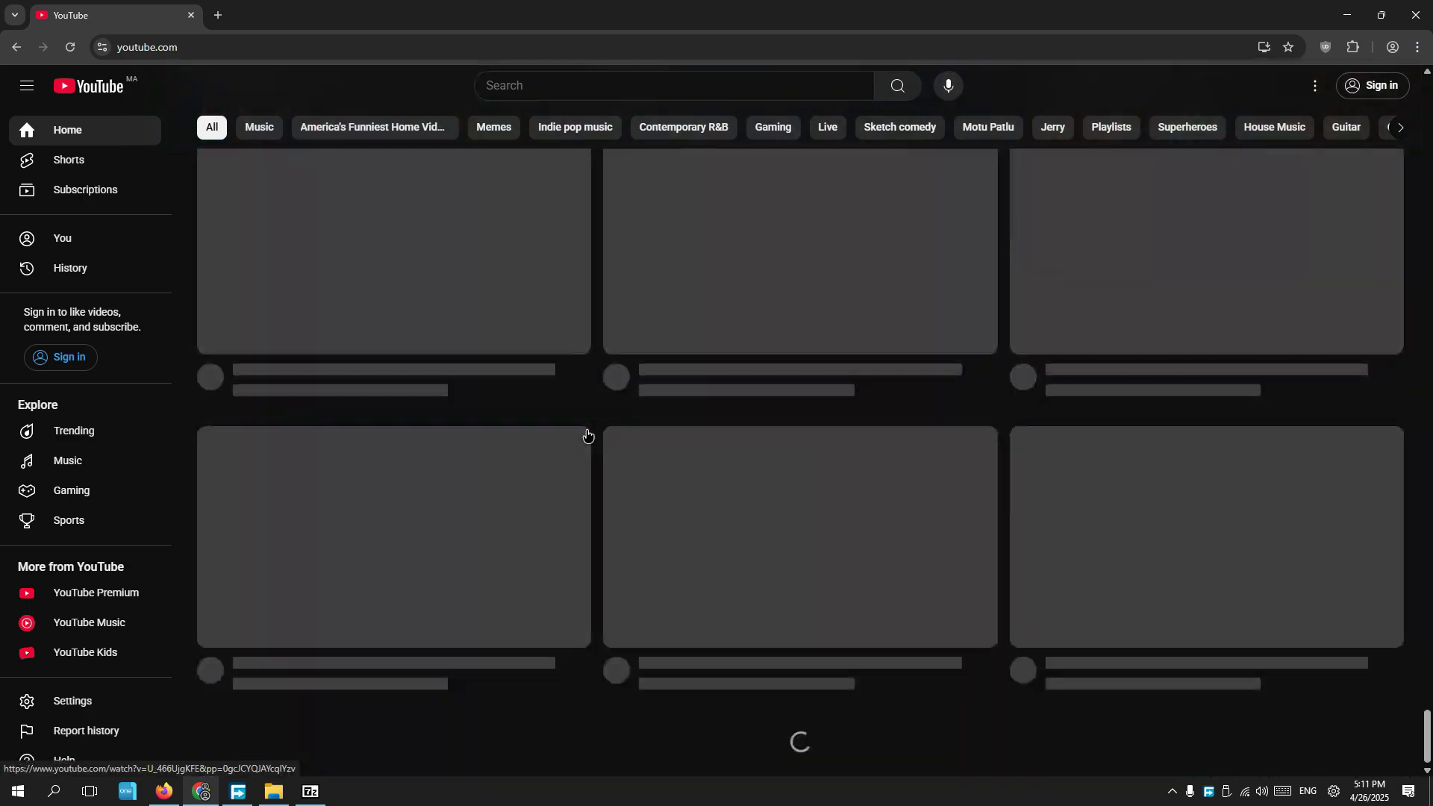
scroll(597, 438, "down", 6)
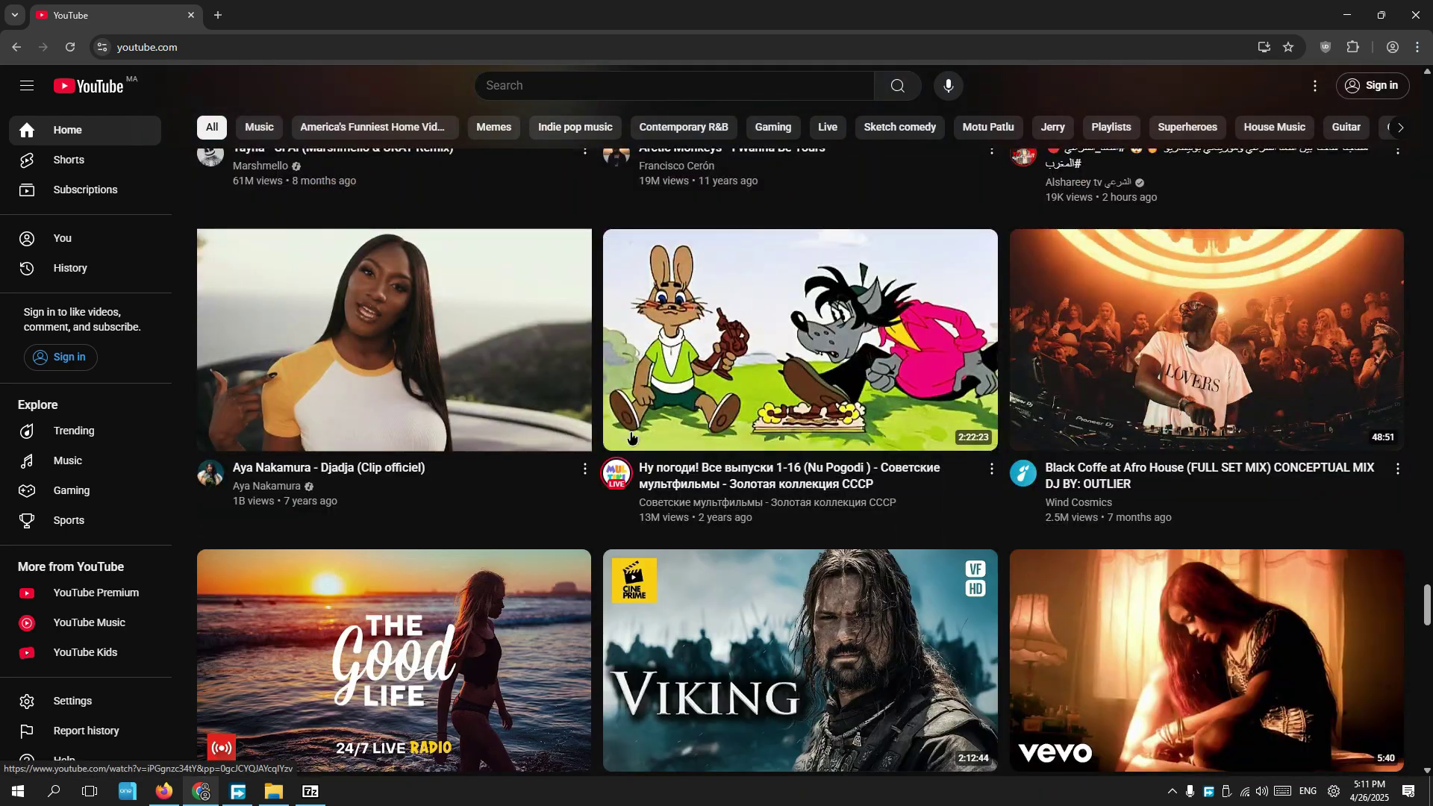
Turn uBlock Origin back on for YouTube and look through the reloaded home feed with its blocking statistics open.
left_click(1325, 47)
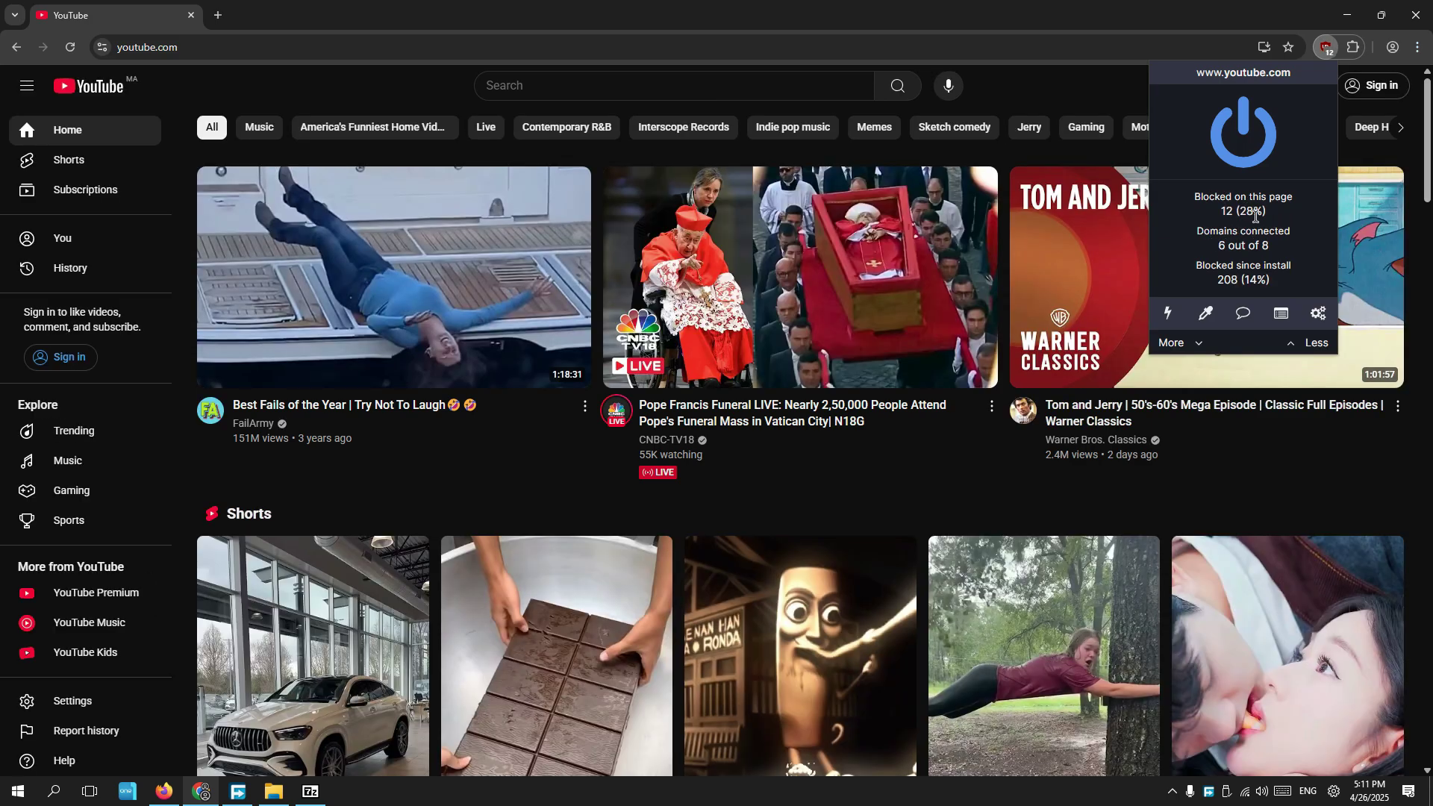
scroll(1356, 281, "down", 20)
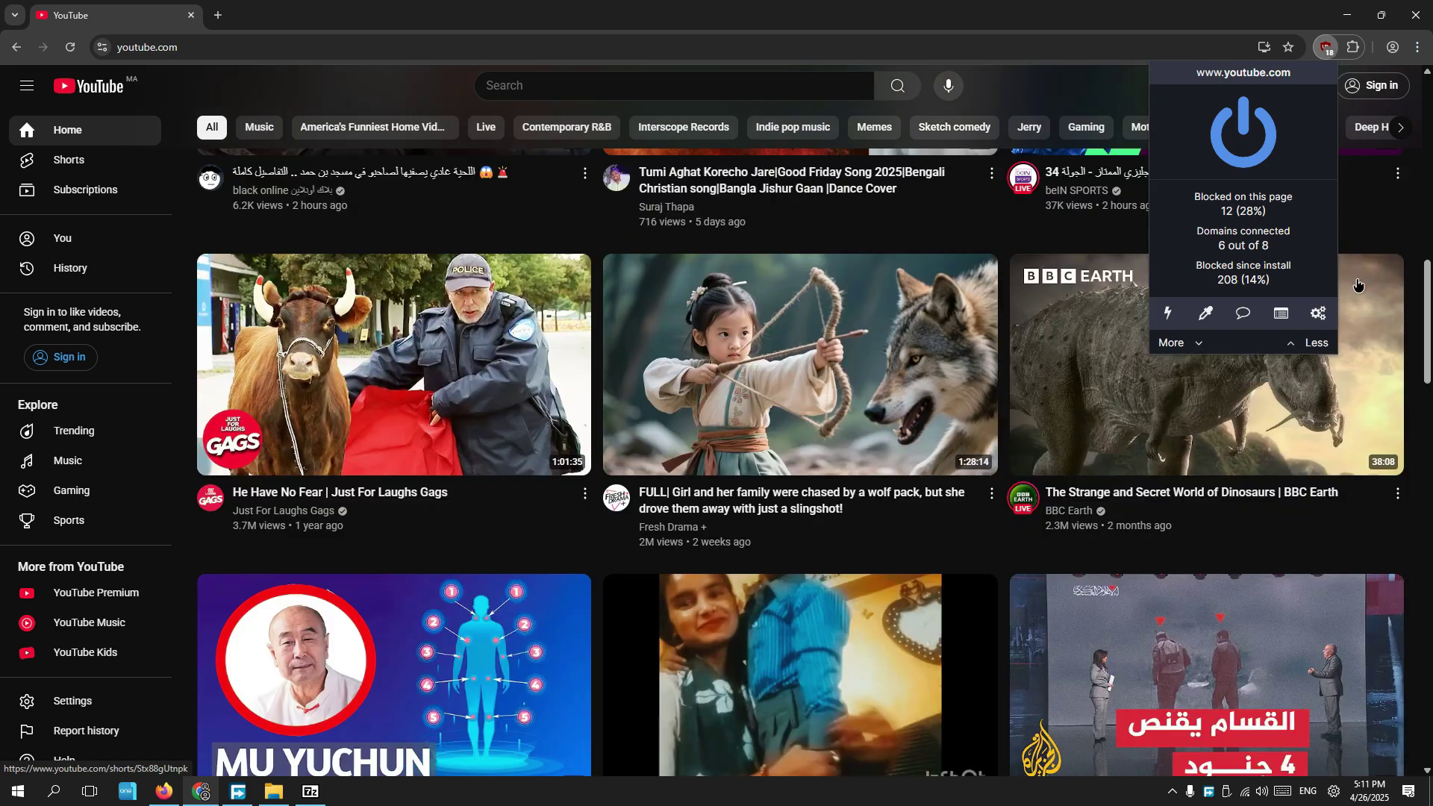
scroll(1365, 247, "down", 13)
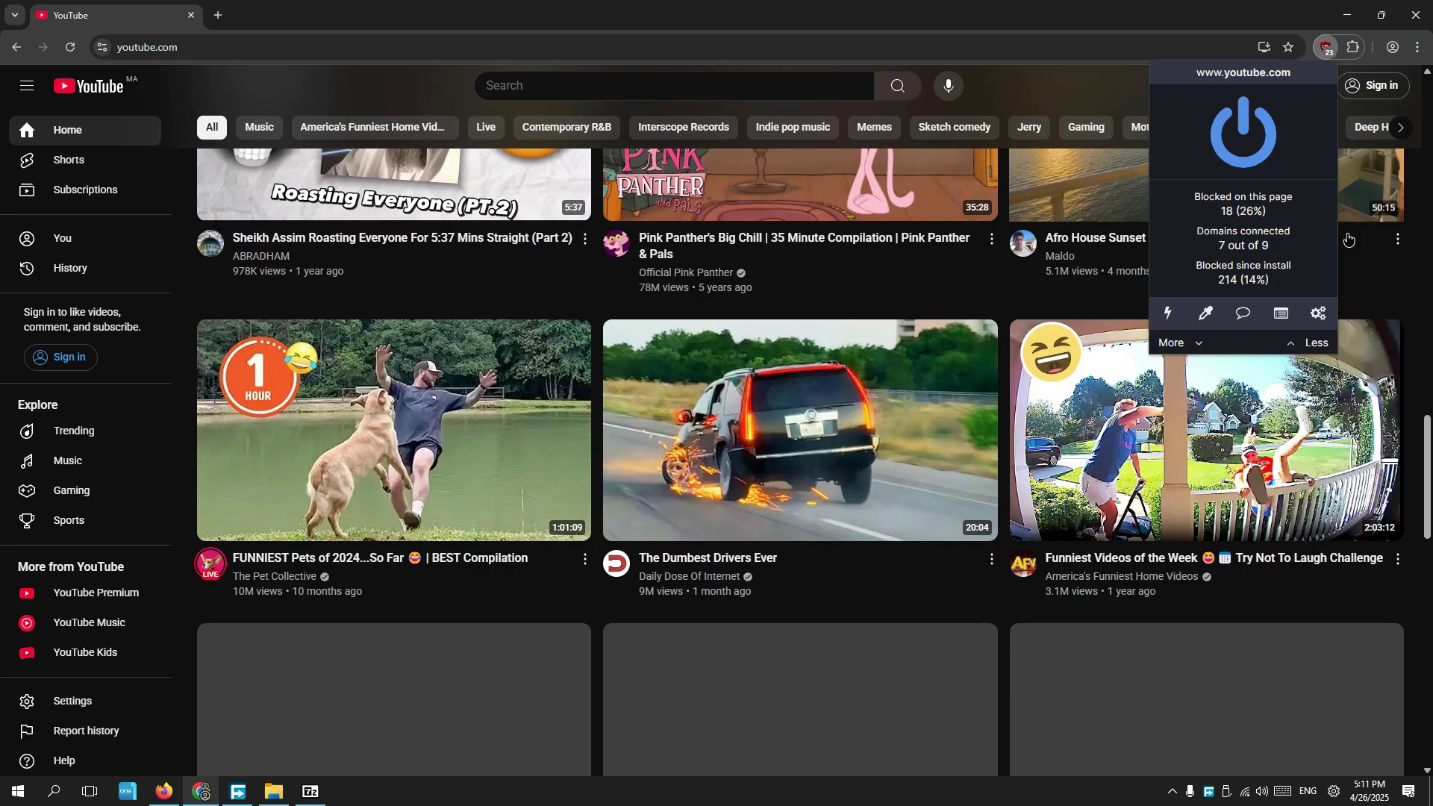
scroll(1394, 253, "down", 7)
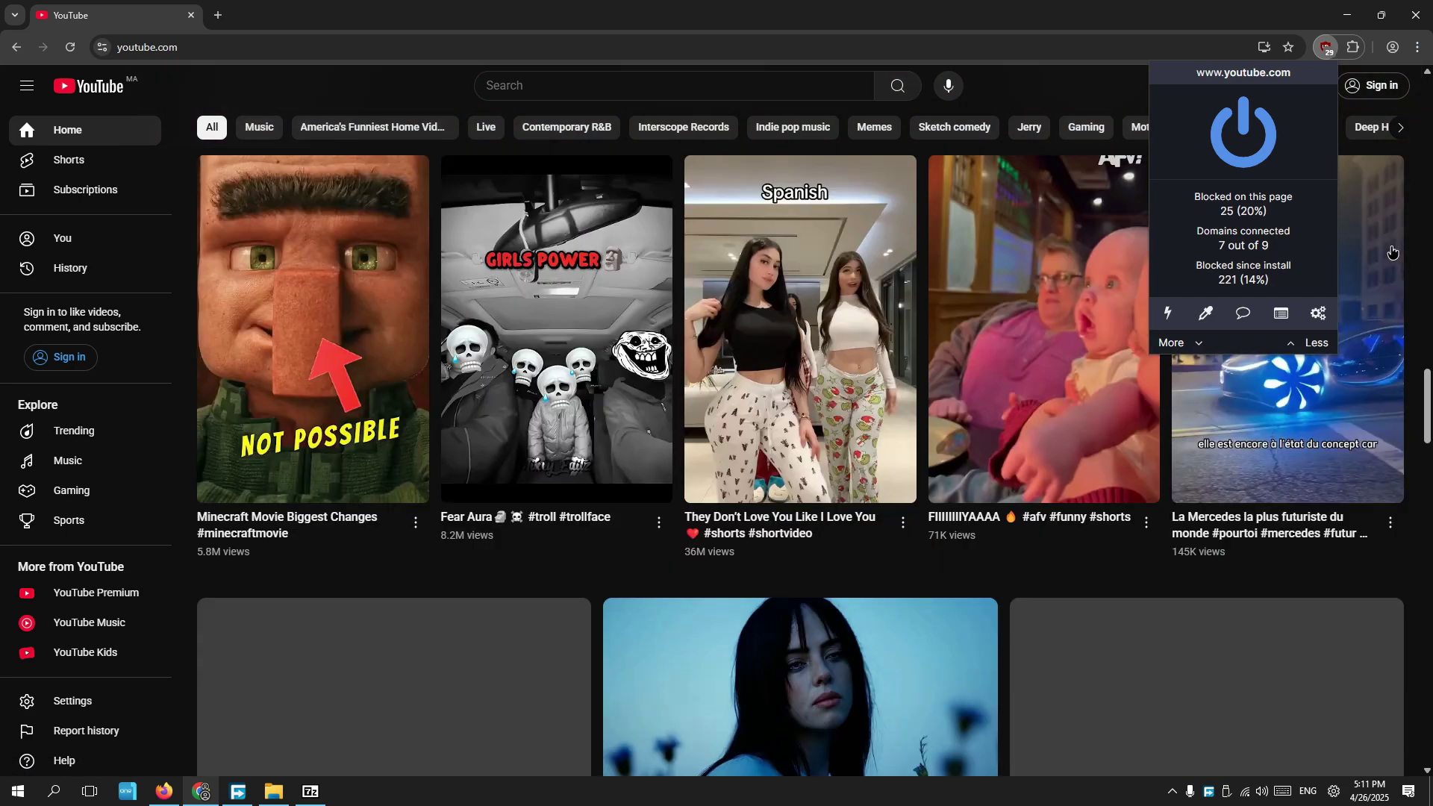
scroll(1391, 253, "down", 3)
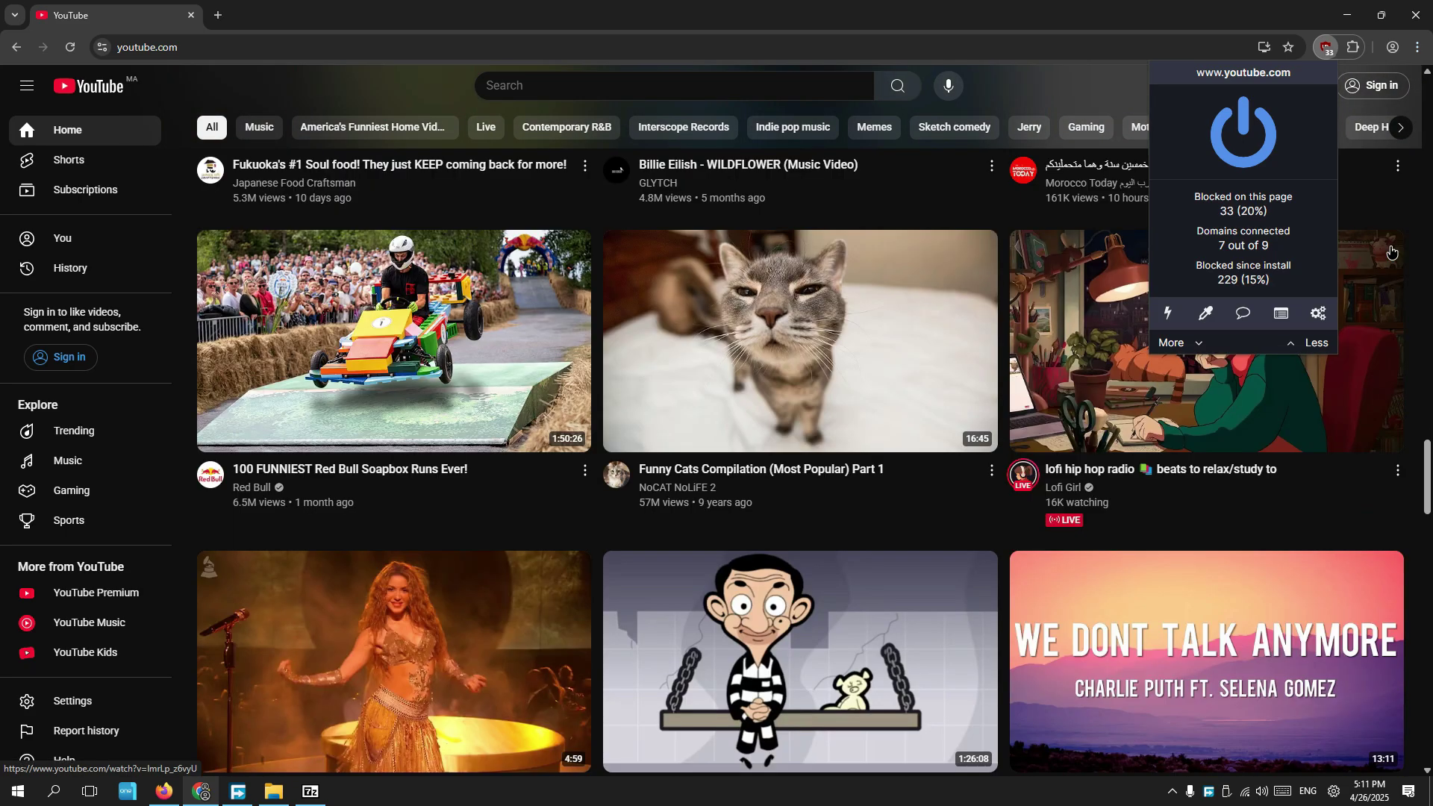
scroll(1392, 253, "down", 20)
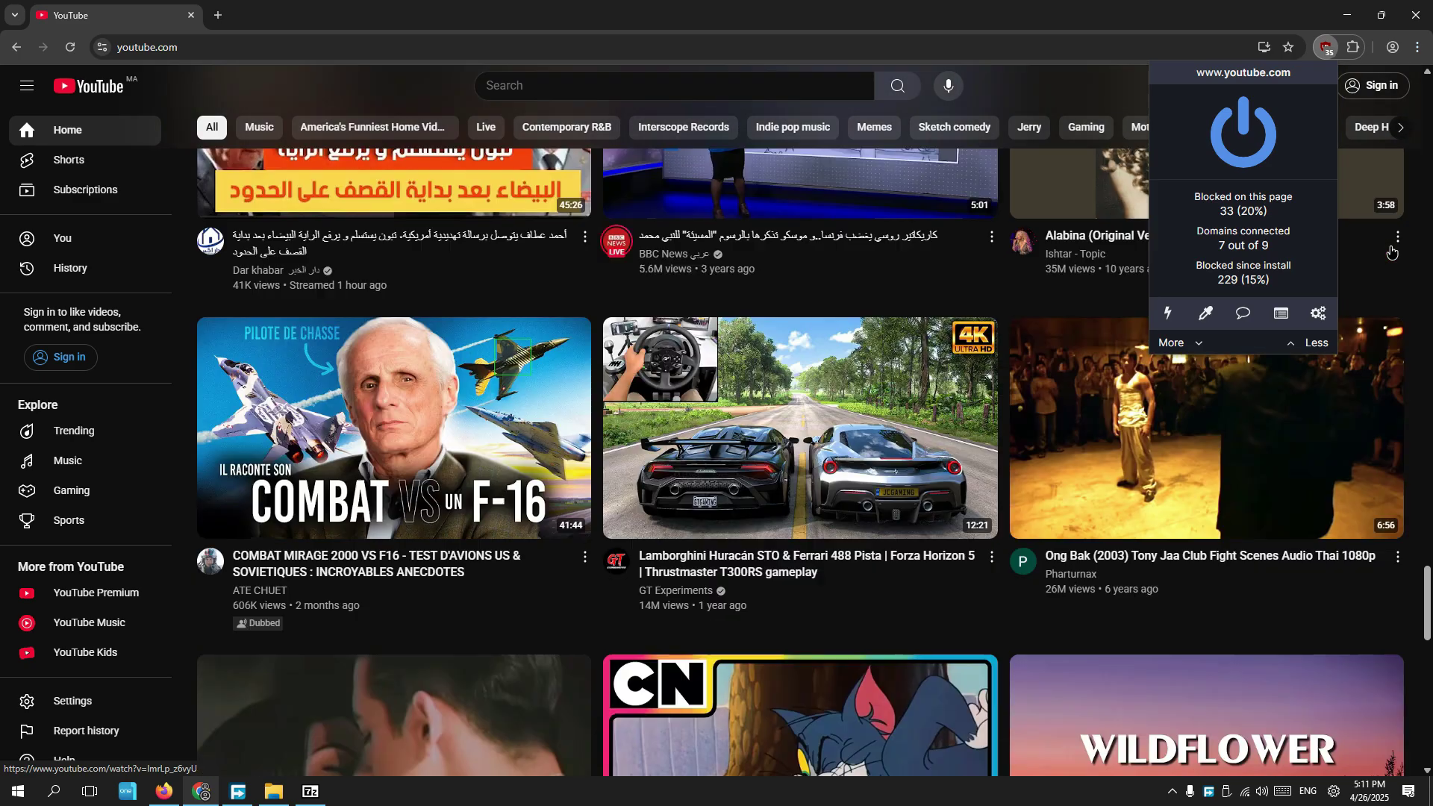
scroll(1392, 253, "down", 10)
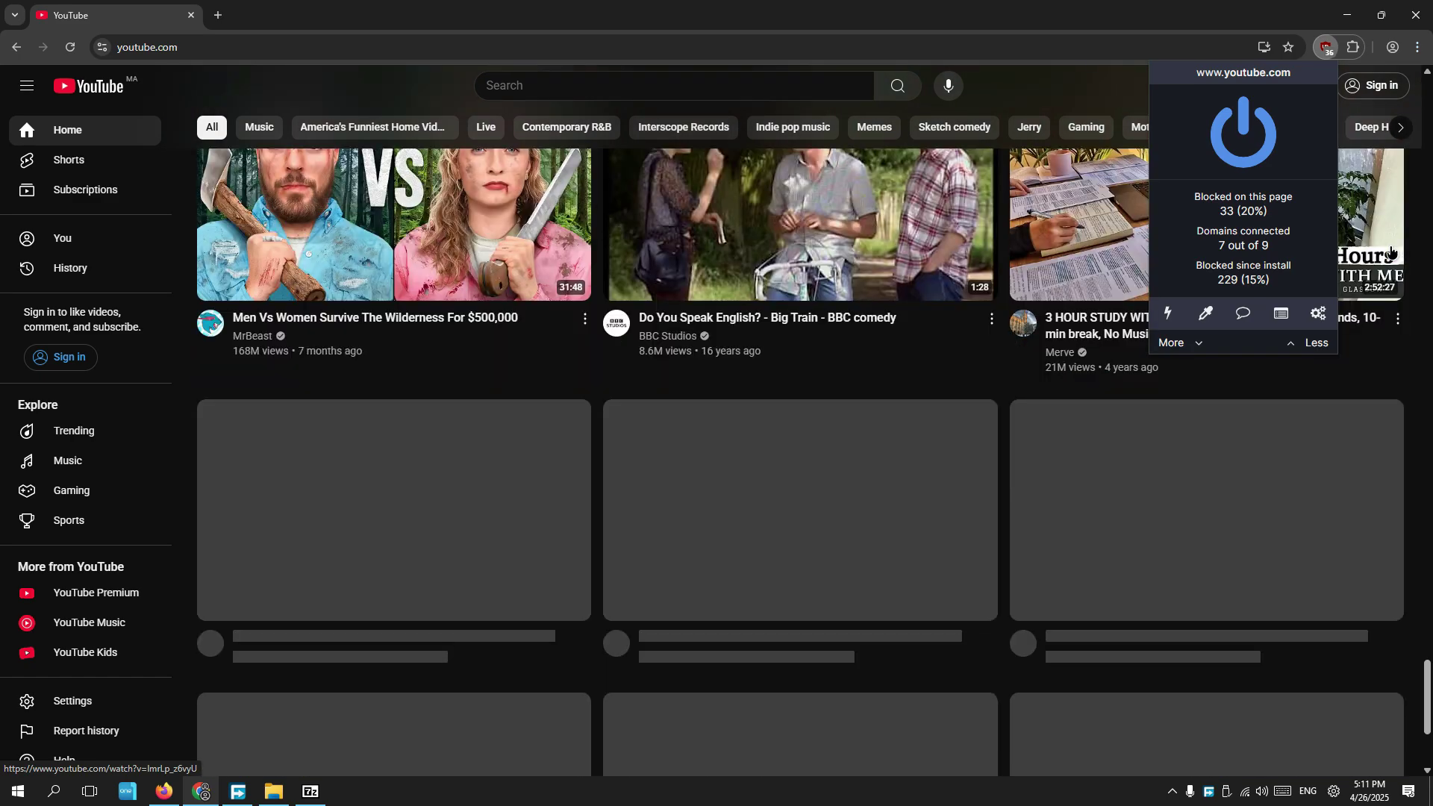
Examine uBlock Origin's blocked count for YouTube as more of the home feed loads, and close its popup.
scroll(1392, 253, "down", 3)
scroll(1392, 253, "down", 10)
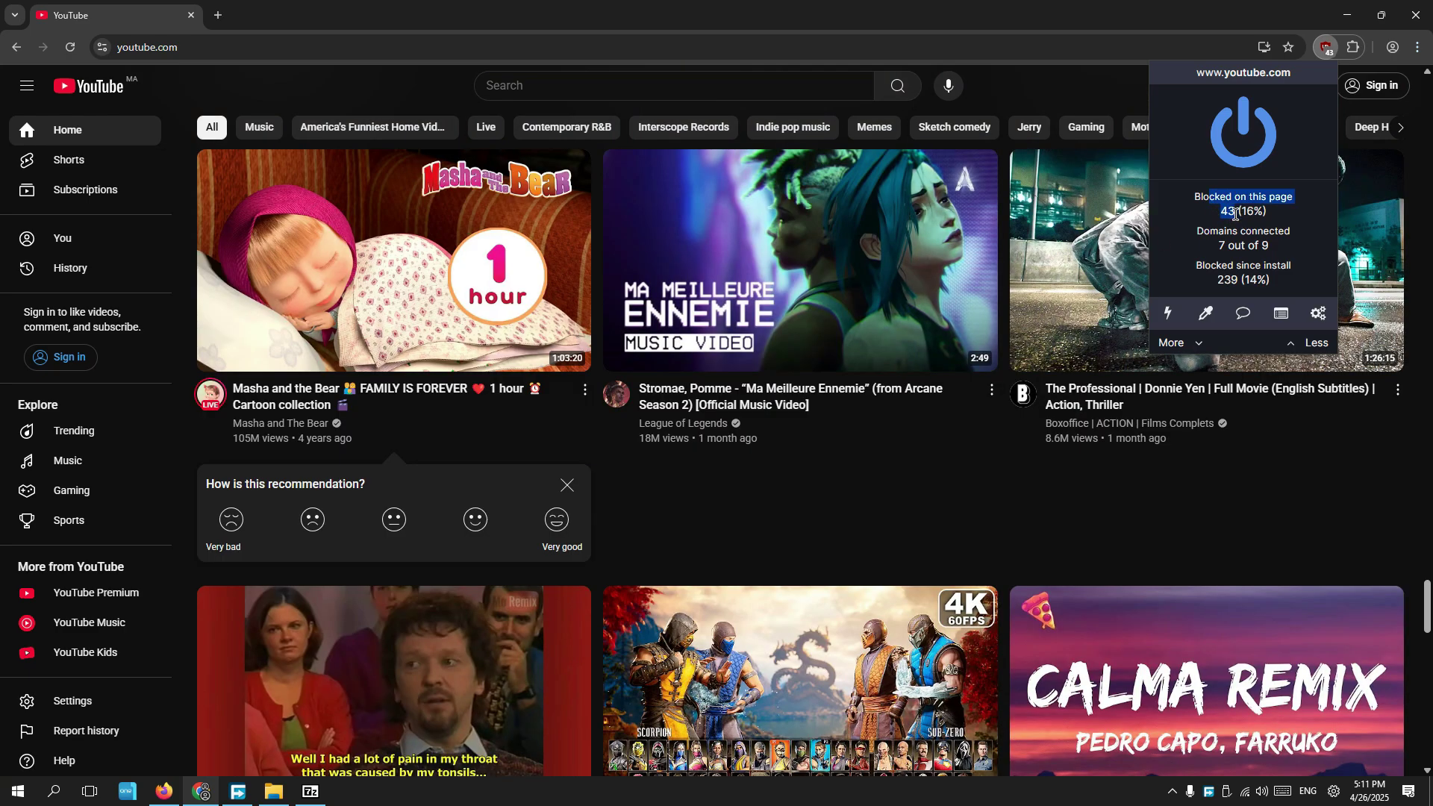
scroll(1332, 271, "down", 8)
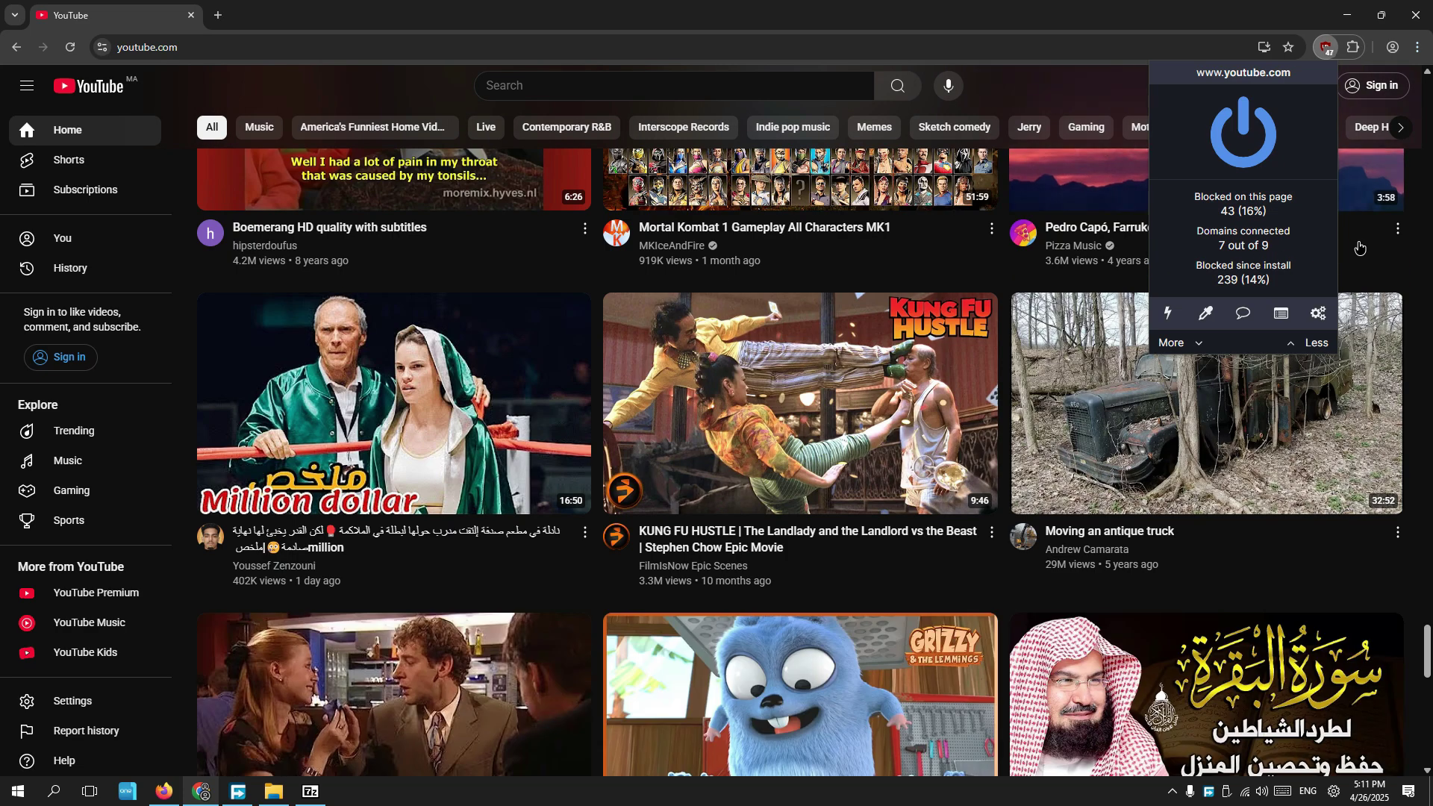
left_click(1321, 59)
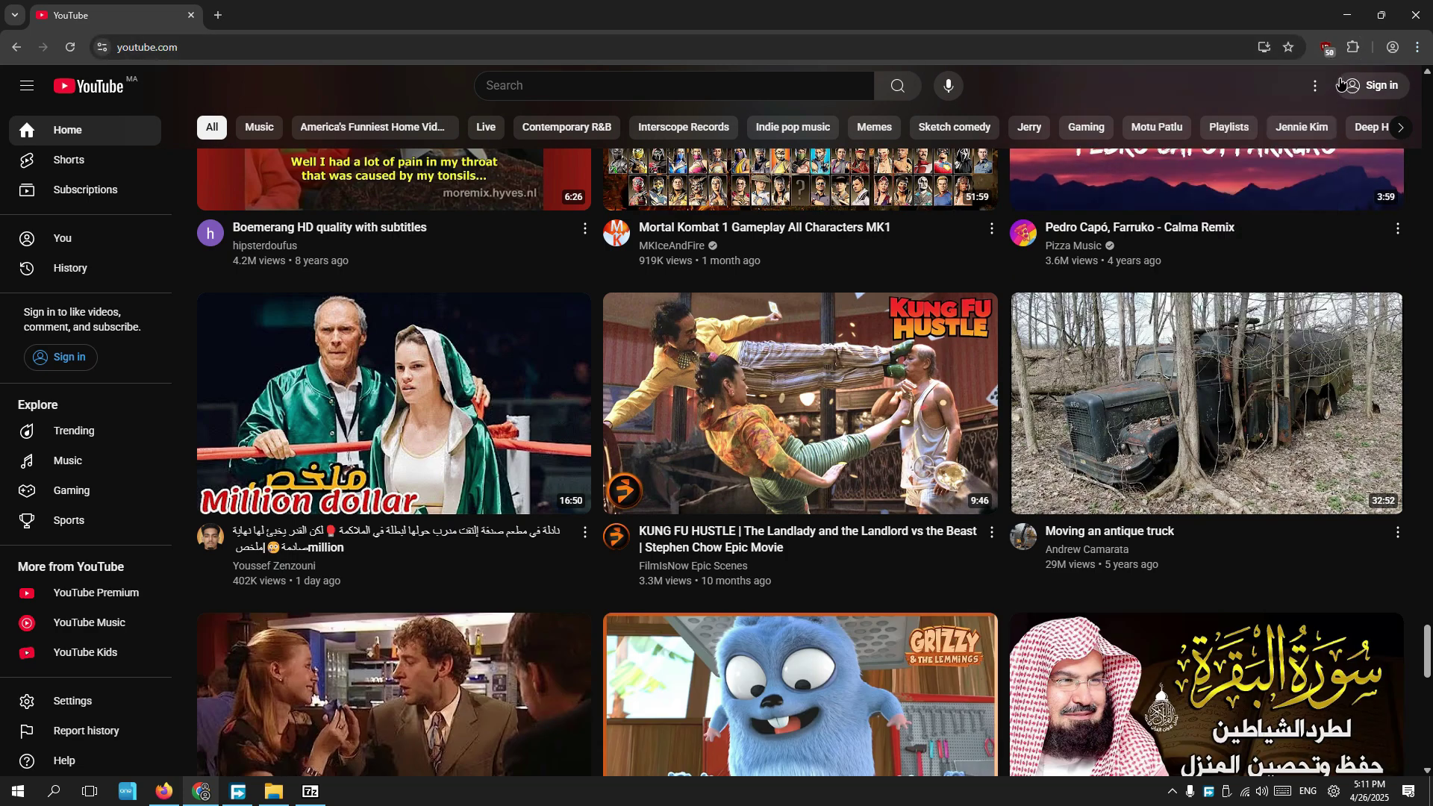
Look further down the YouTube home feed for ads with uBlock Origin turned on.
scroll(898, 279, "down", 10)
scroll(898, 278, "down", 4)
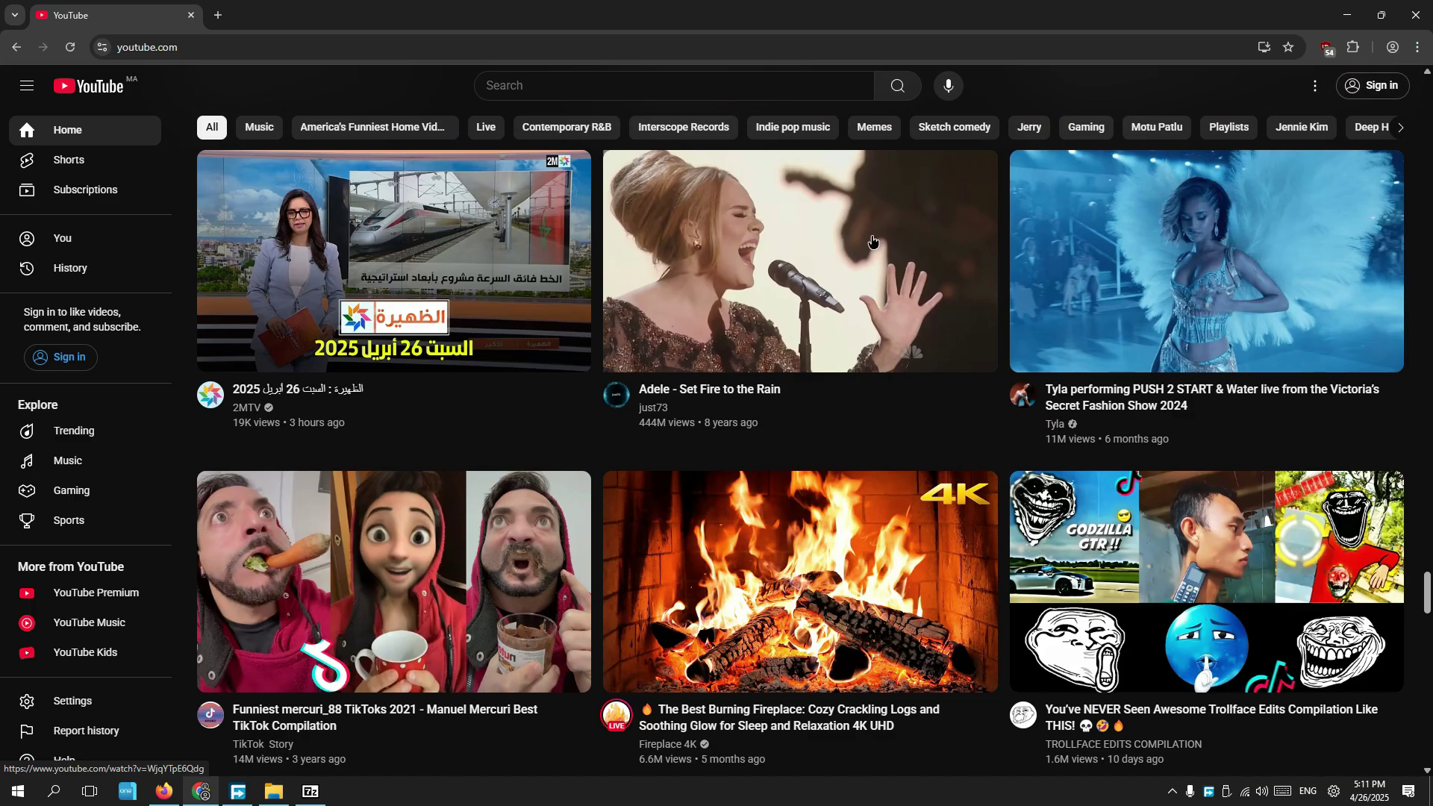
scroll(898, 279, "up", 3)
scroll(850, 281, "down", 5)
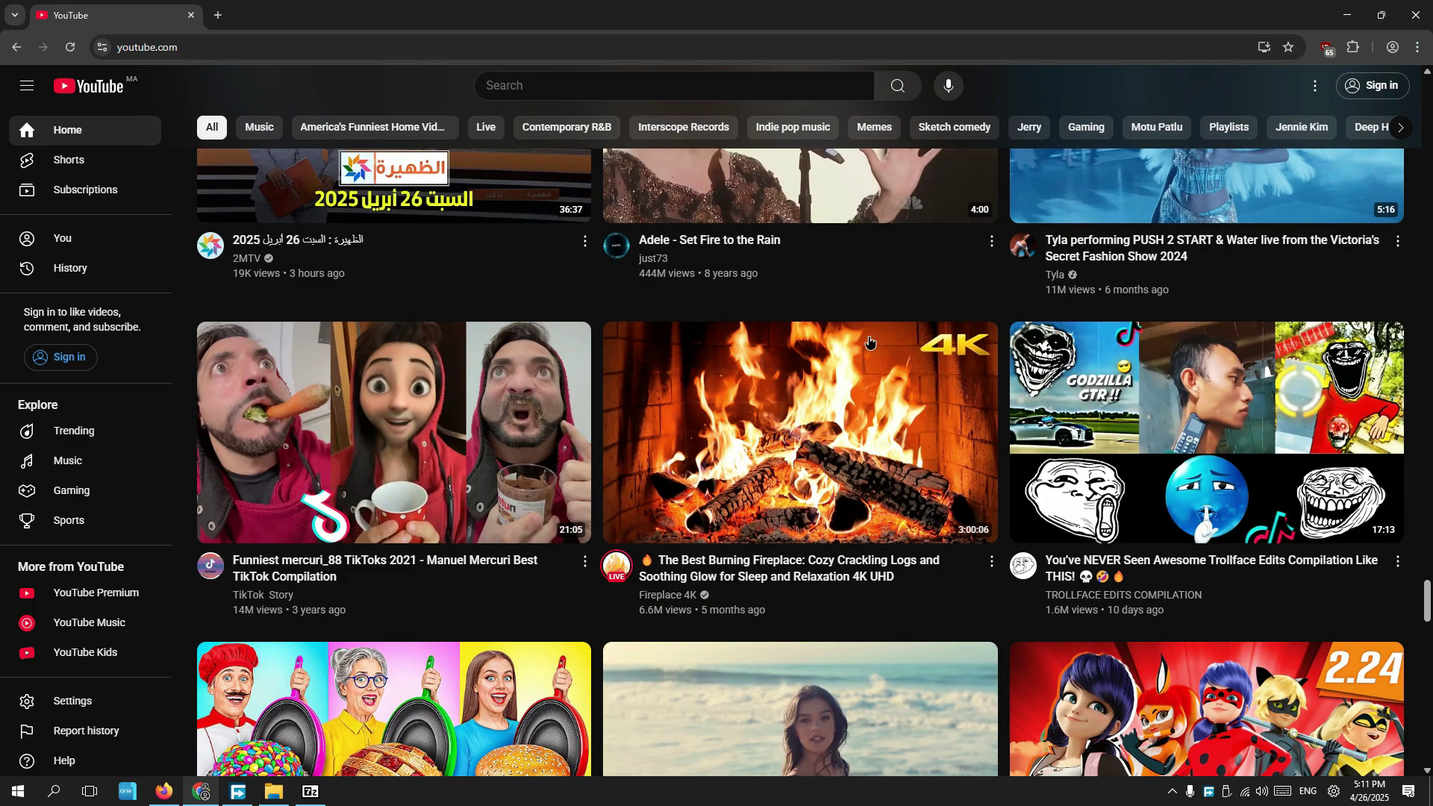
scroll(868, 342, "down", 13)
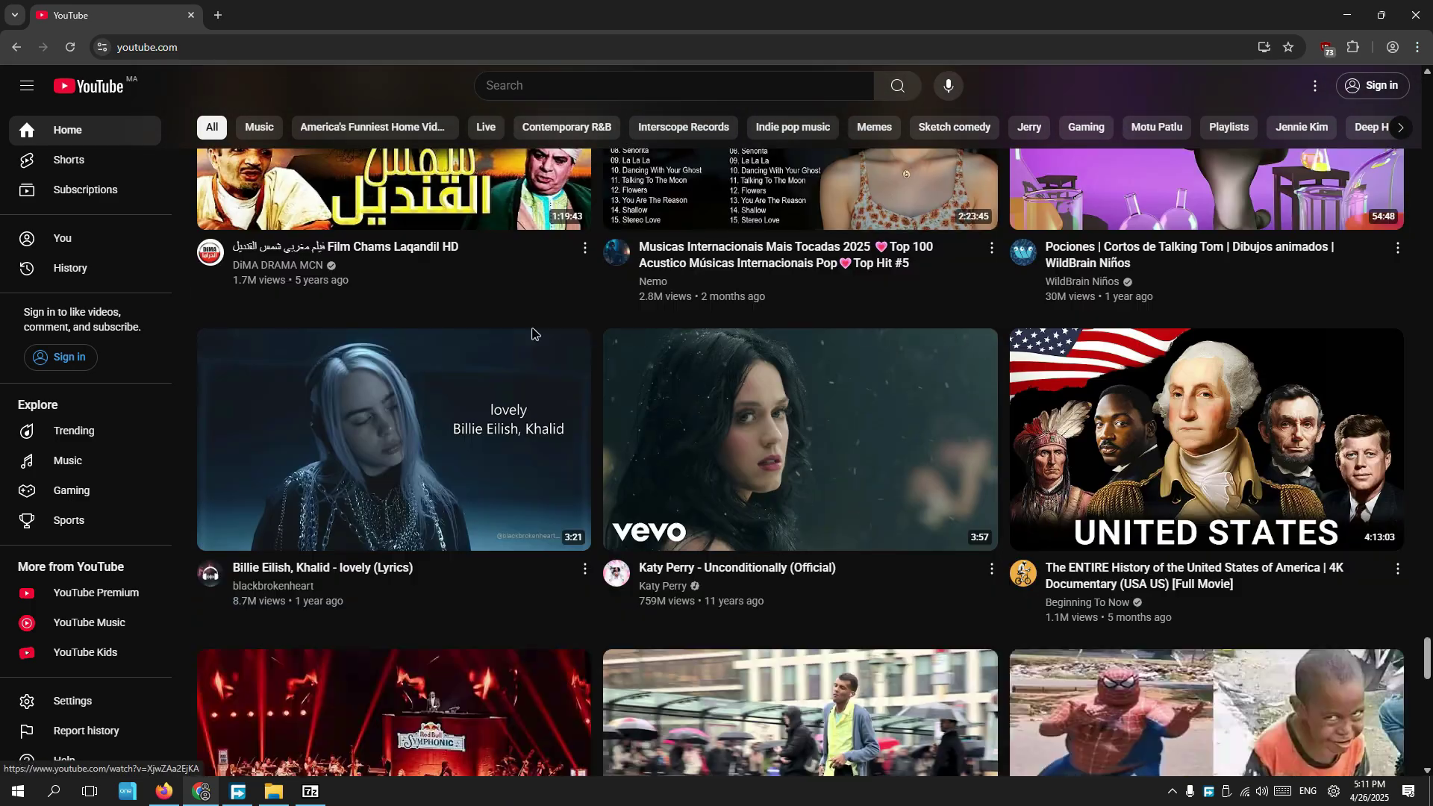
scroll(535, 334, "down", 10)
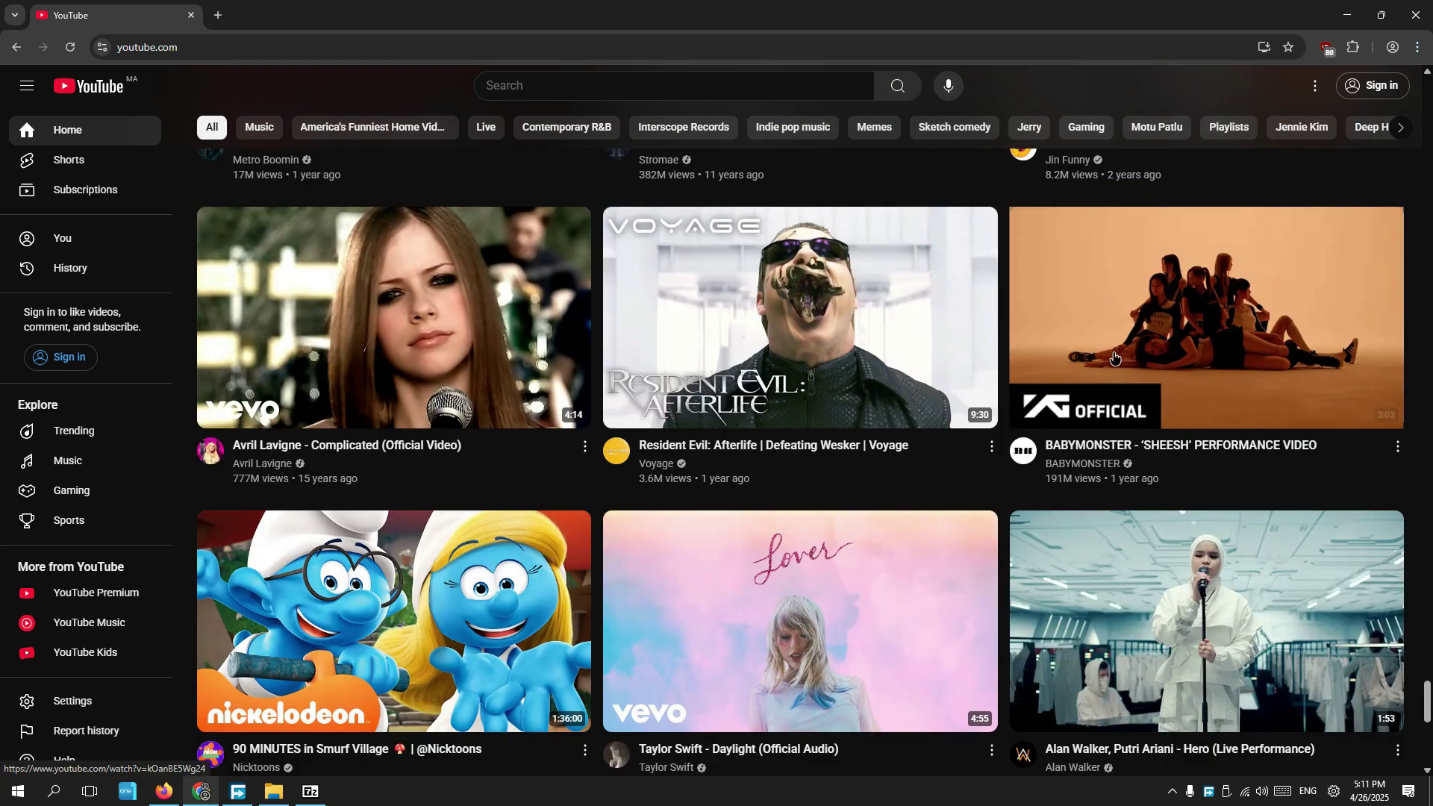
scroll(1114, 358, "down", 5)
Search YouTube for "copyright free videos", open the Amazon Rainforest nature documentary from the results and pause it.
left_click(612, 91)
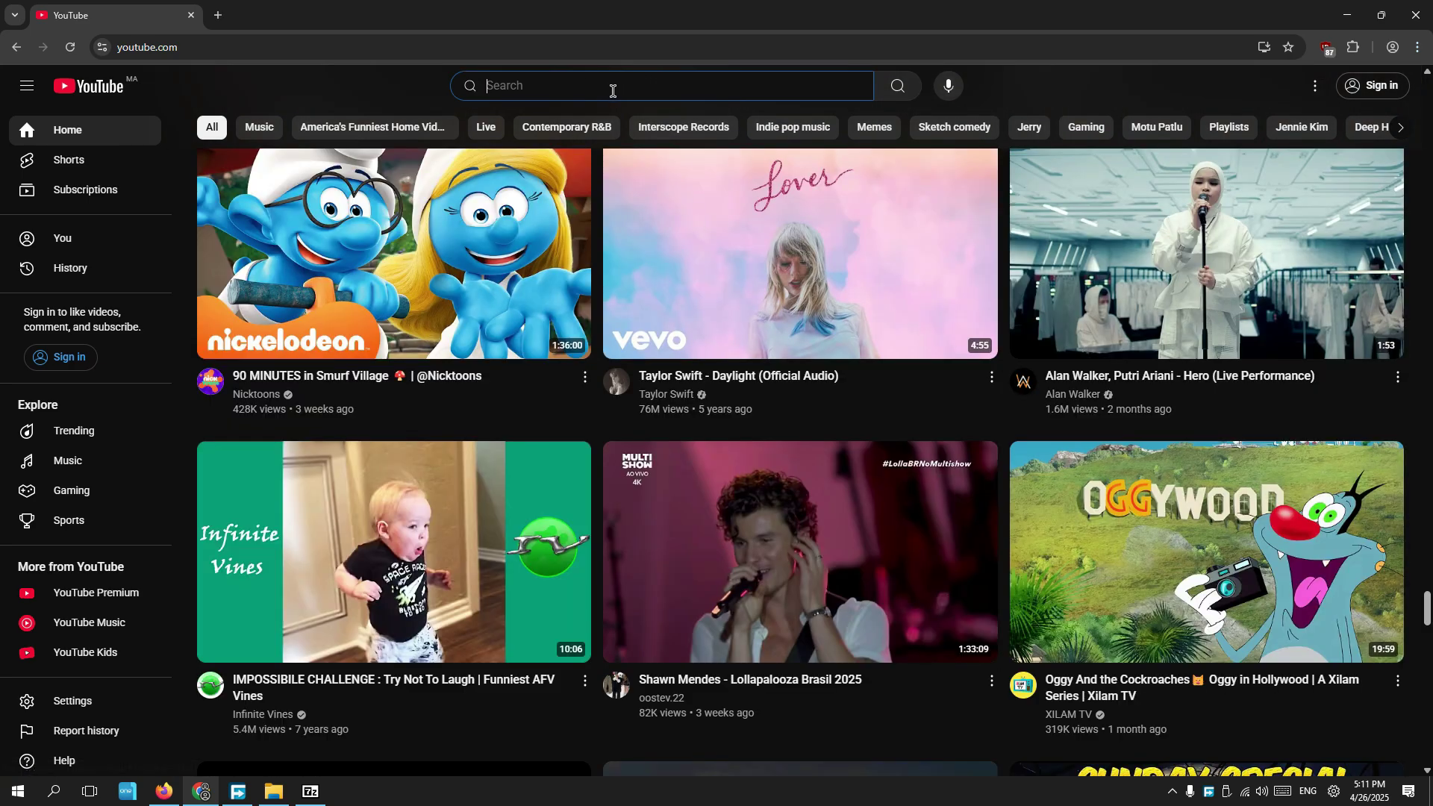
type("copy")
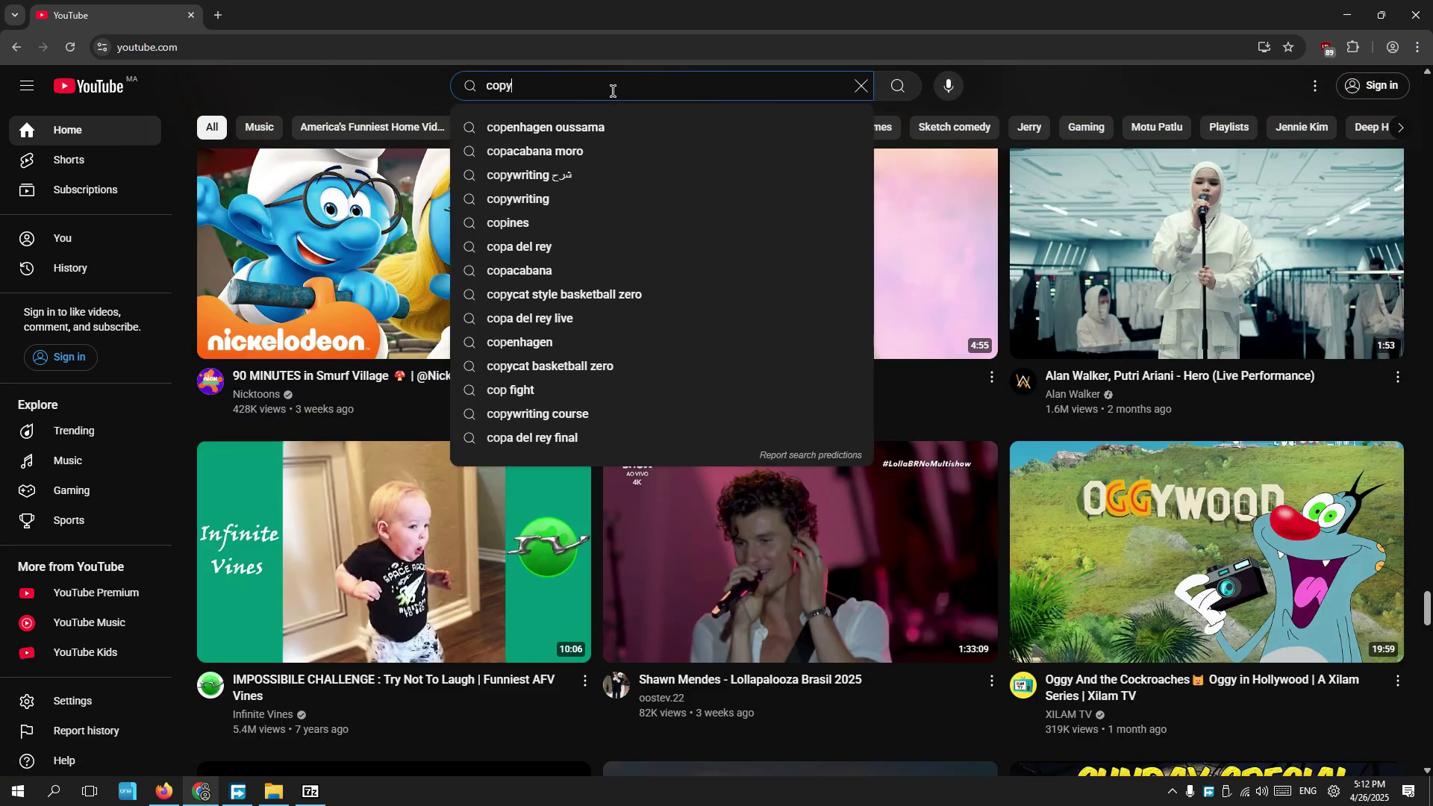
type("right free videos")
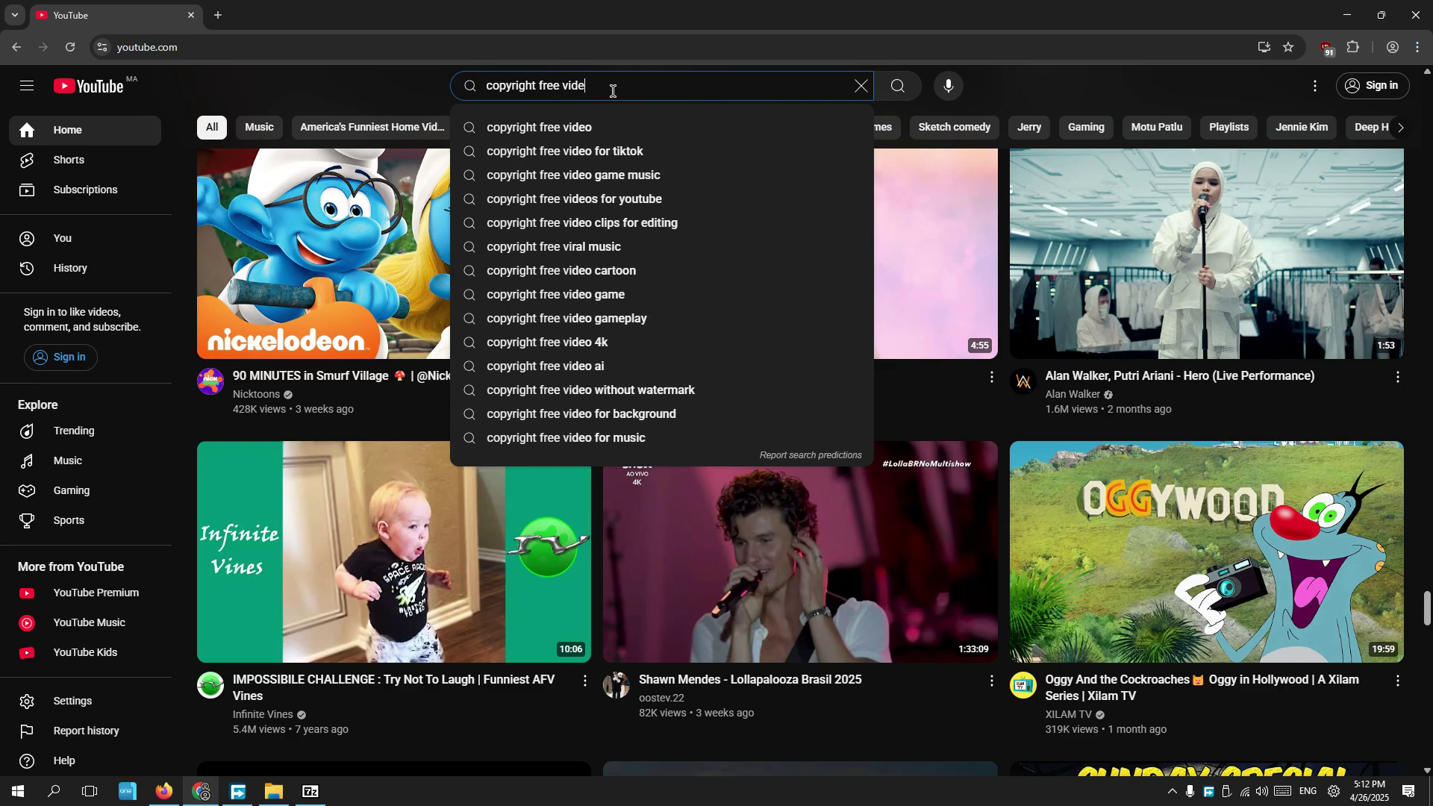
key("Return")
left_click(670, 365)
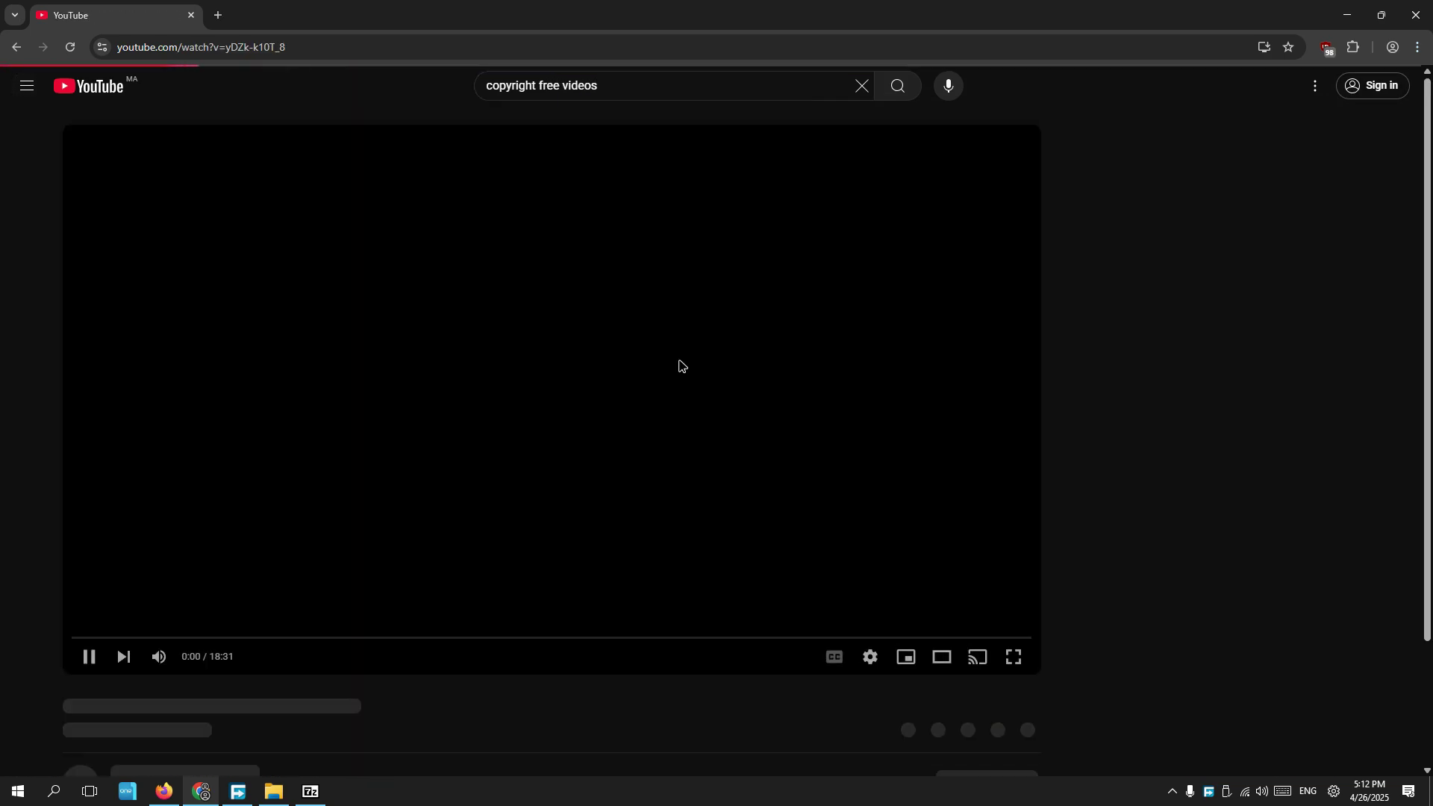
left_click(553, 377)
Check uBlock Origin's blocking statistics on the Amazon Rainforest video page, close the popup and return to the top of the page.
left_click(1299, 47)
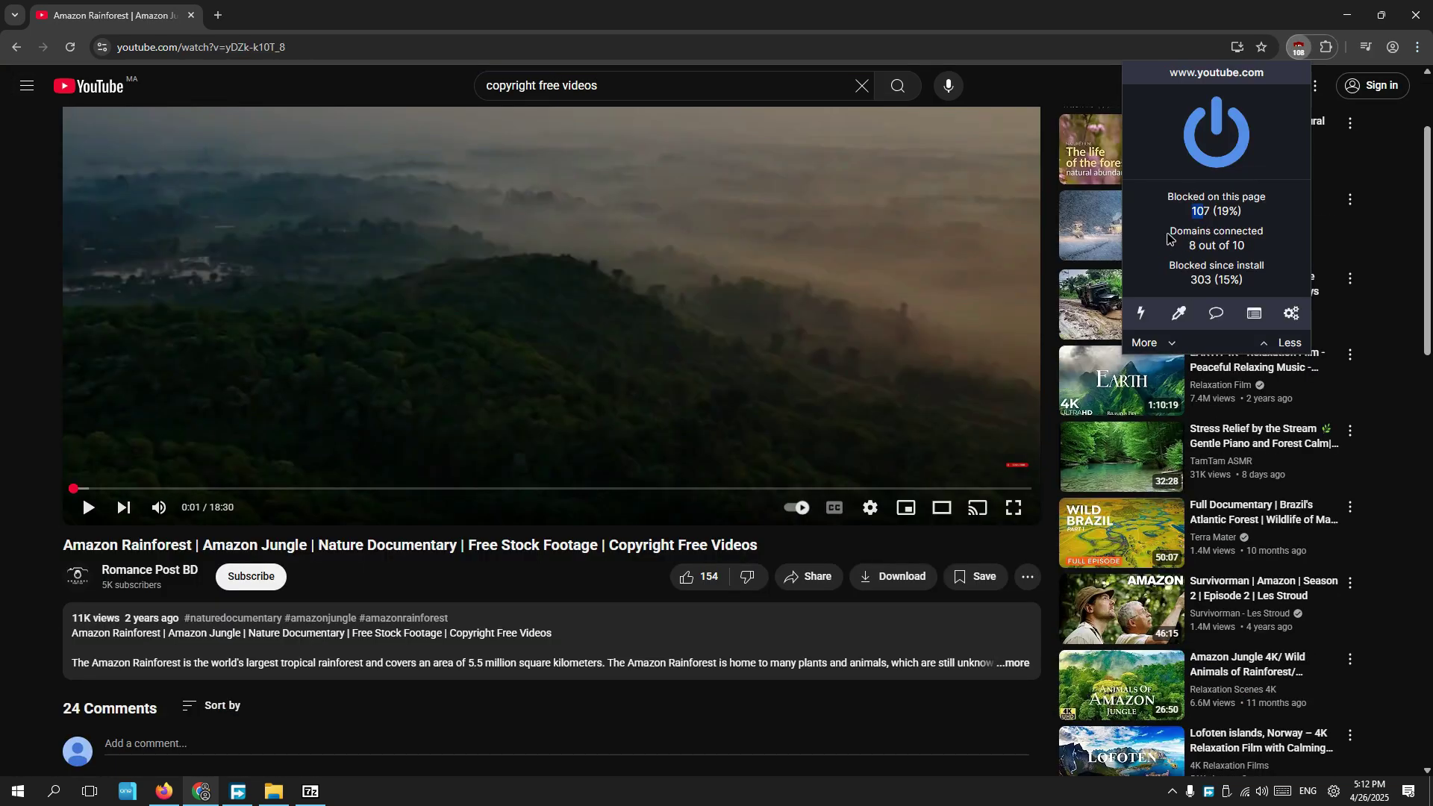
scroll(800, 309, "up", 1)
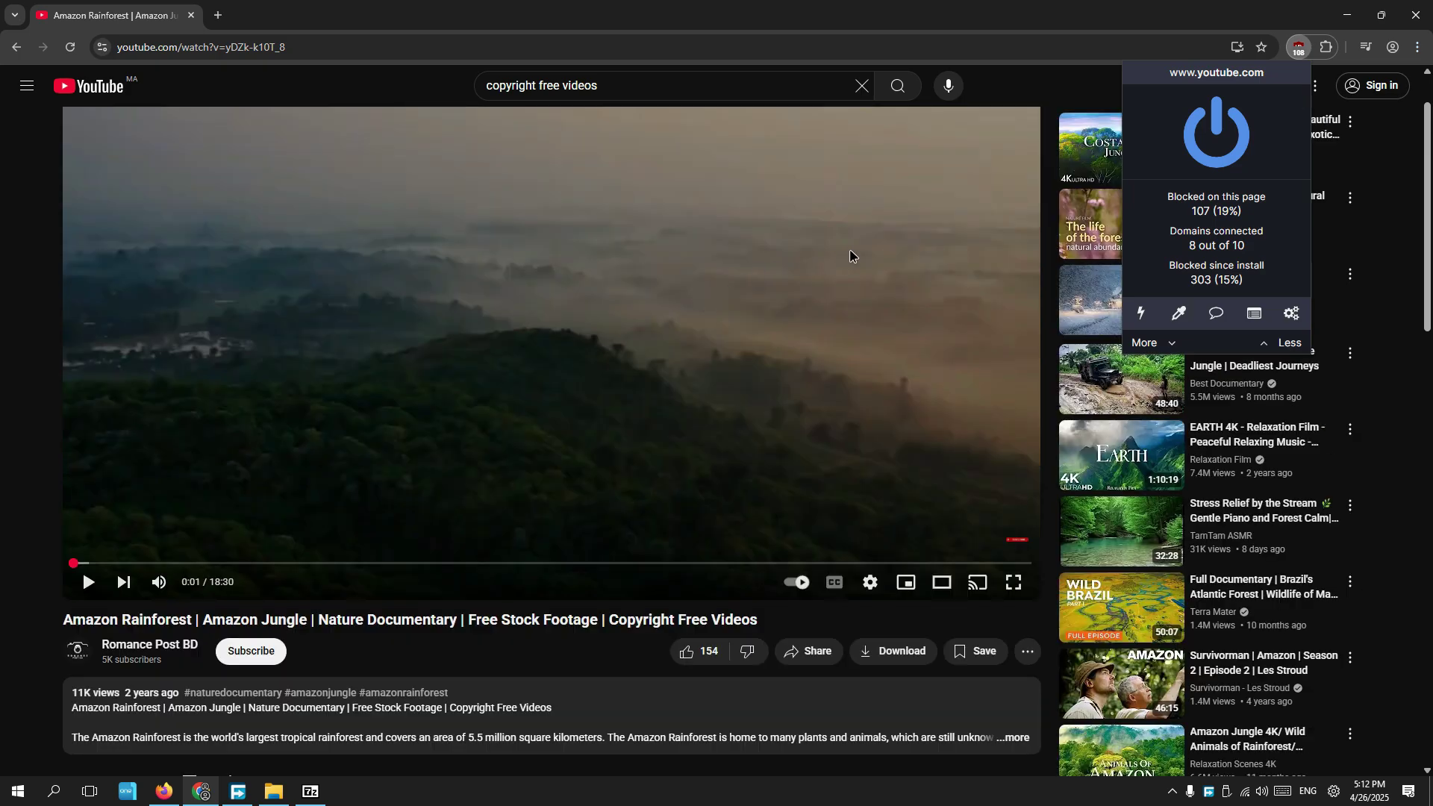
double_click(1244, 29)
key("super+Up")
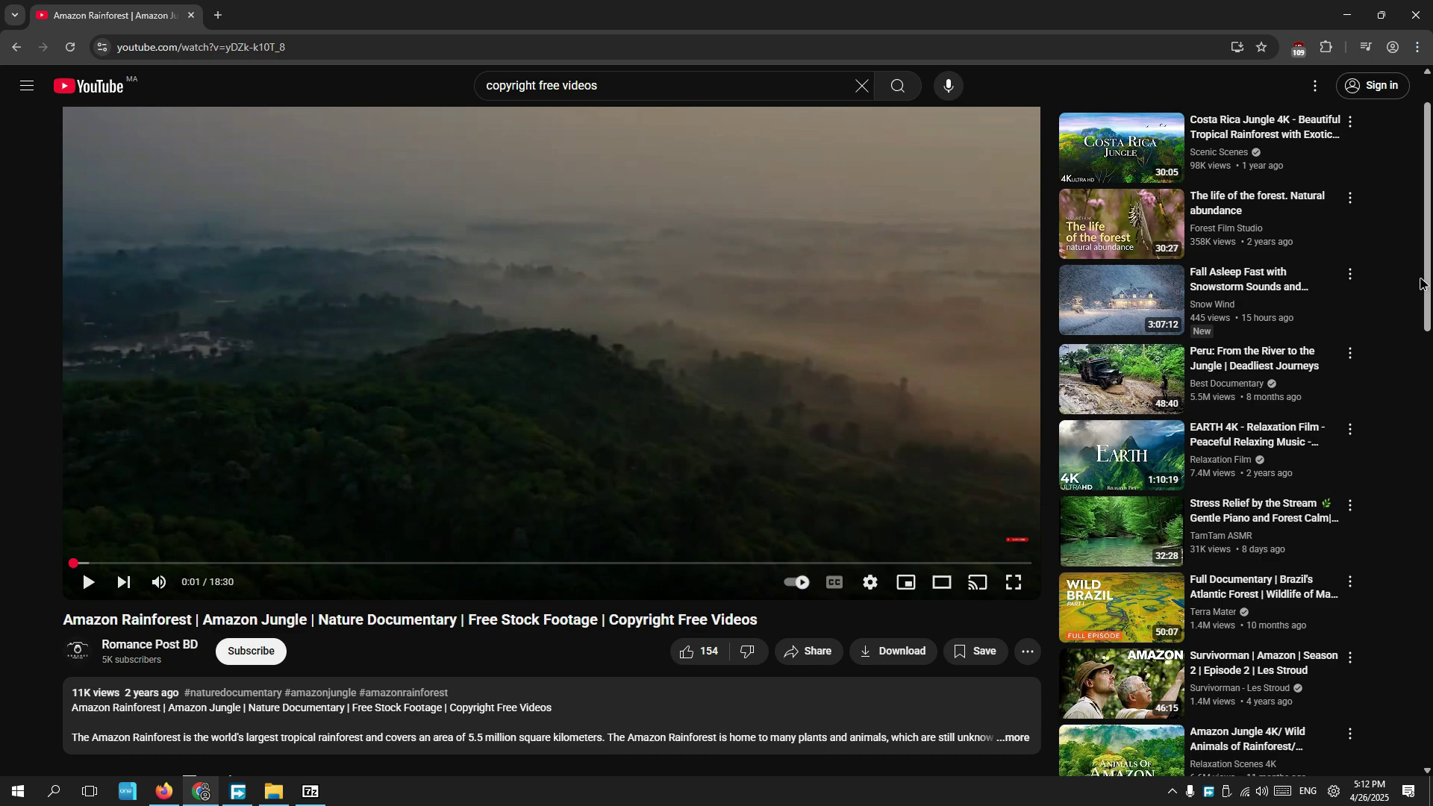
left_click_drag(1427, 285, 1425, 221)
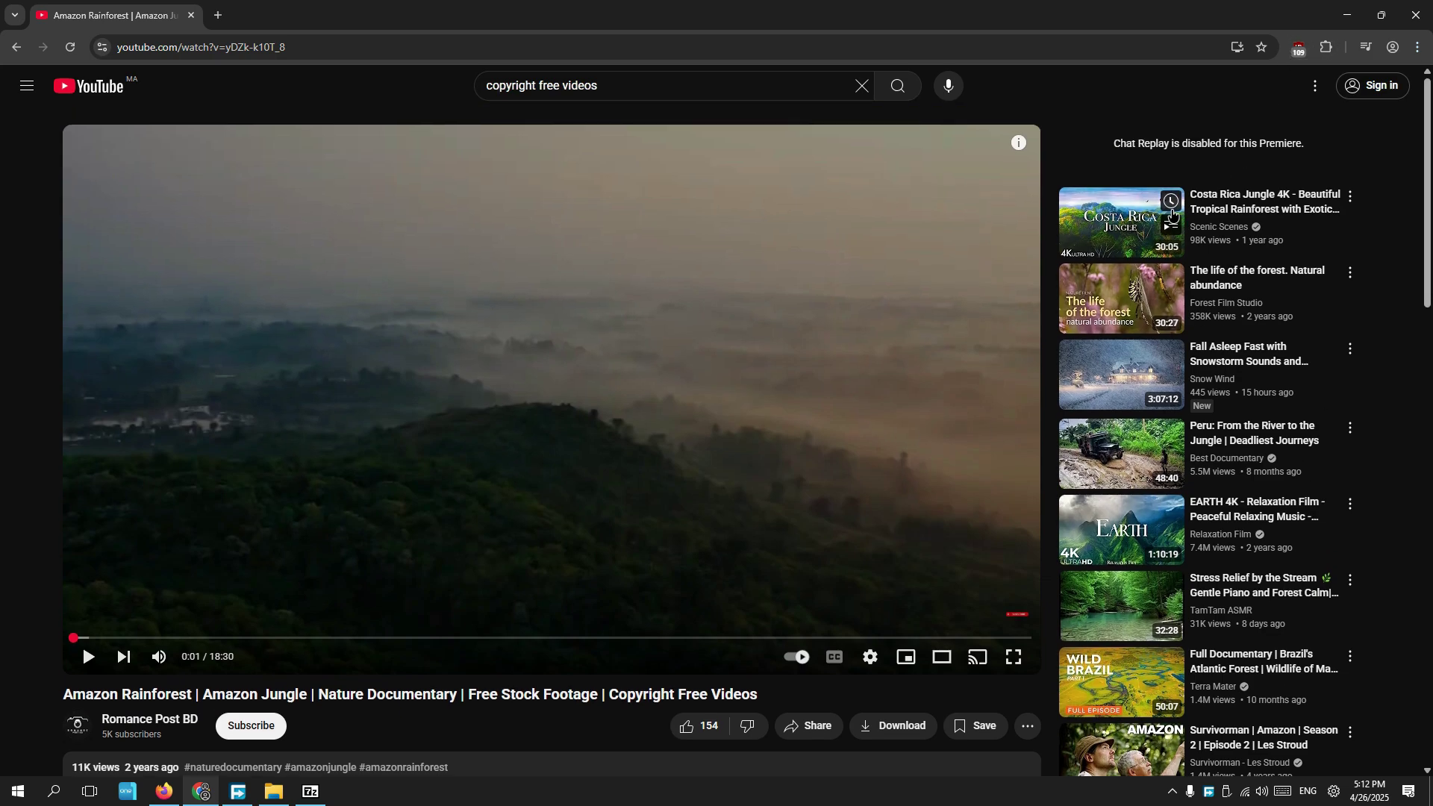